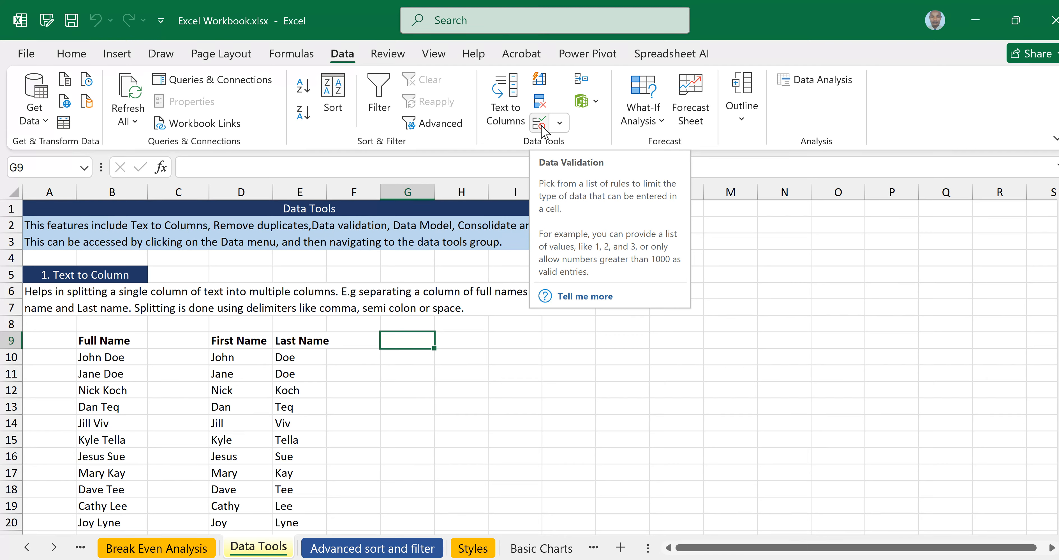
Look over the Data Tools introduction and the Text to Columns explanation on the sheet.
click(623, 372)
click(340, 235)
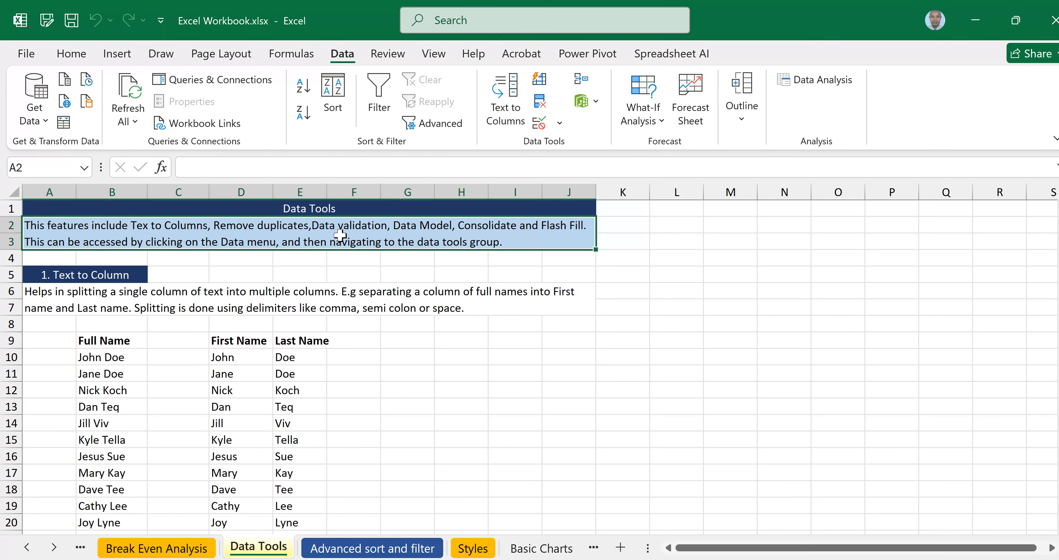
click(105, 288)
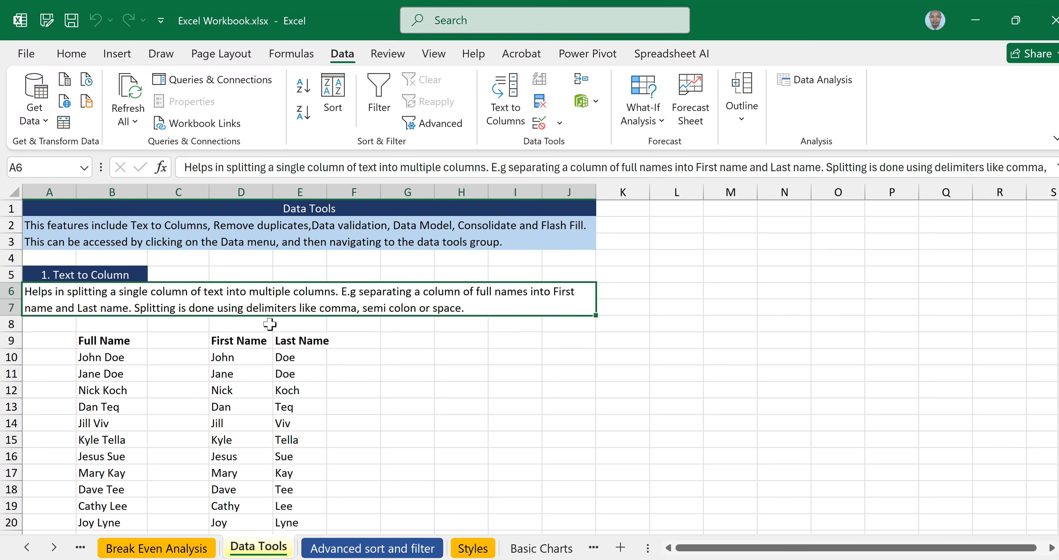
scroll(270, 324, down, 1)
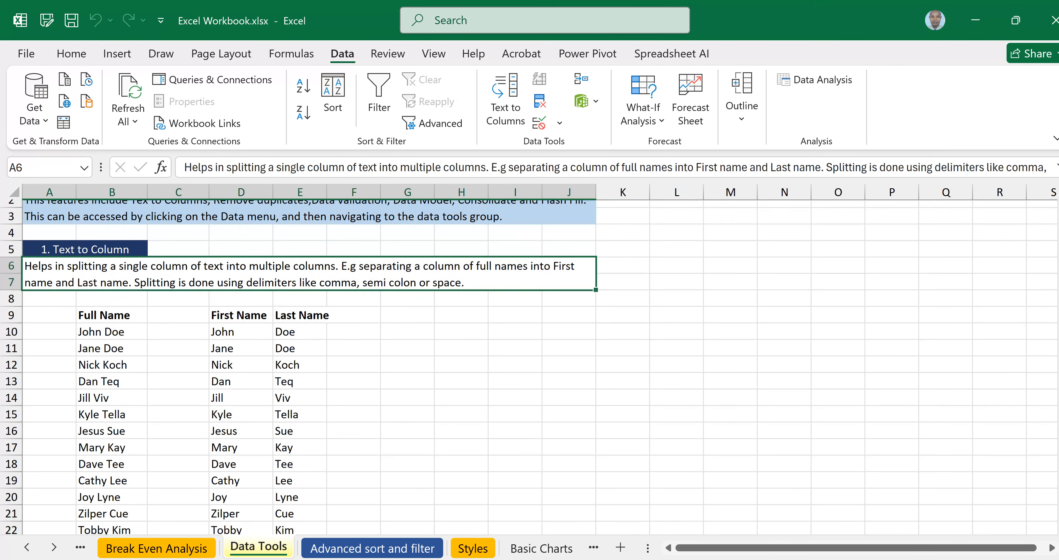
scroll(300, 366, down, 1)
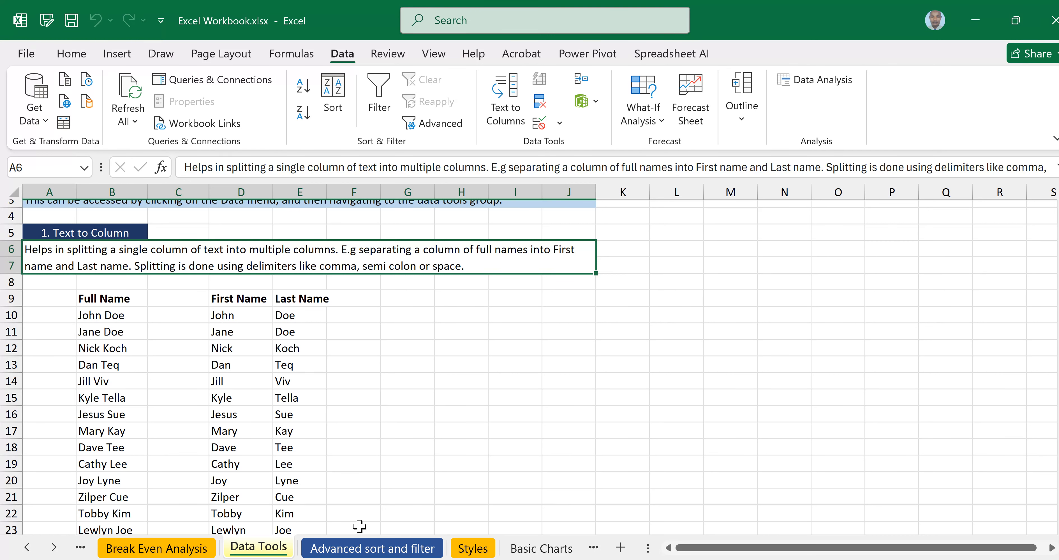
Clear the contents of the First Name and Last Name cells D10:E24.
click(299, 364)
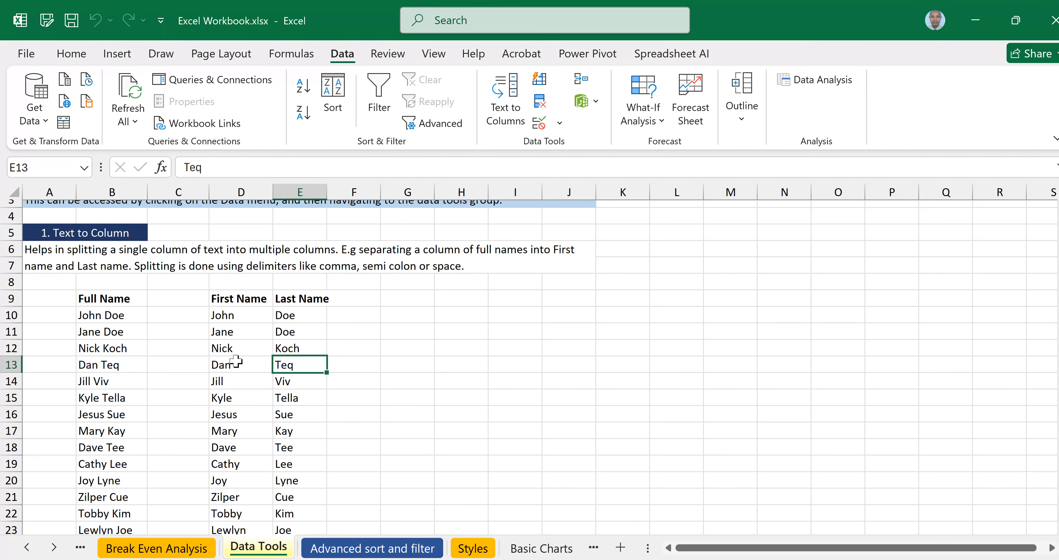
scroll(235, 361, down, 1)
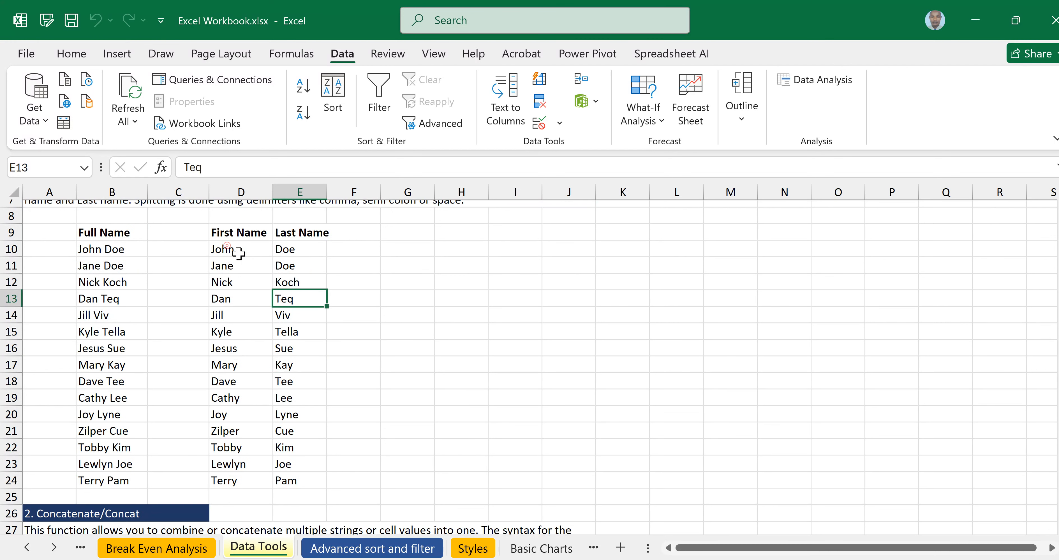
drag(238, 252, 312, 475)
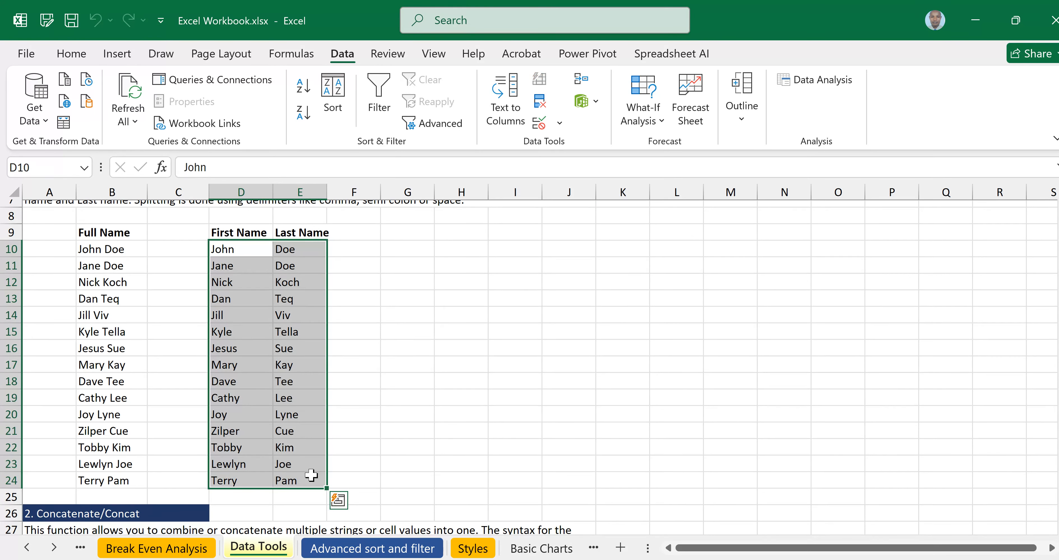
click(280, 399)
click(407, 348)
click(259, 249)
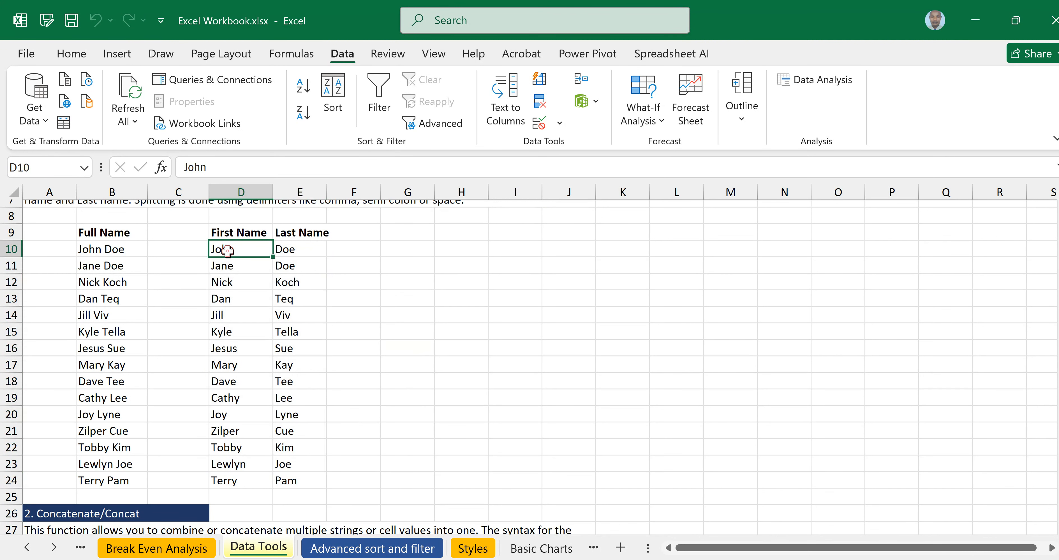
drag(280, 256, 290, 483)
right_click(303, 352)
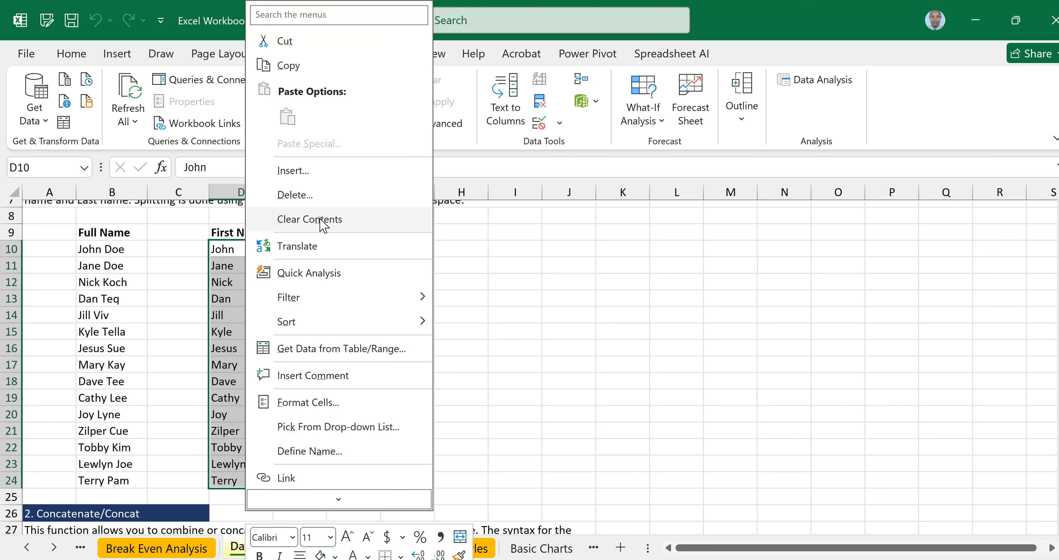
click(323, 222)
click(467, 322)
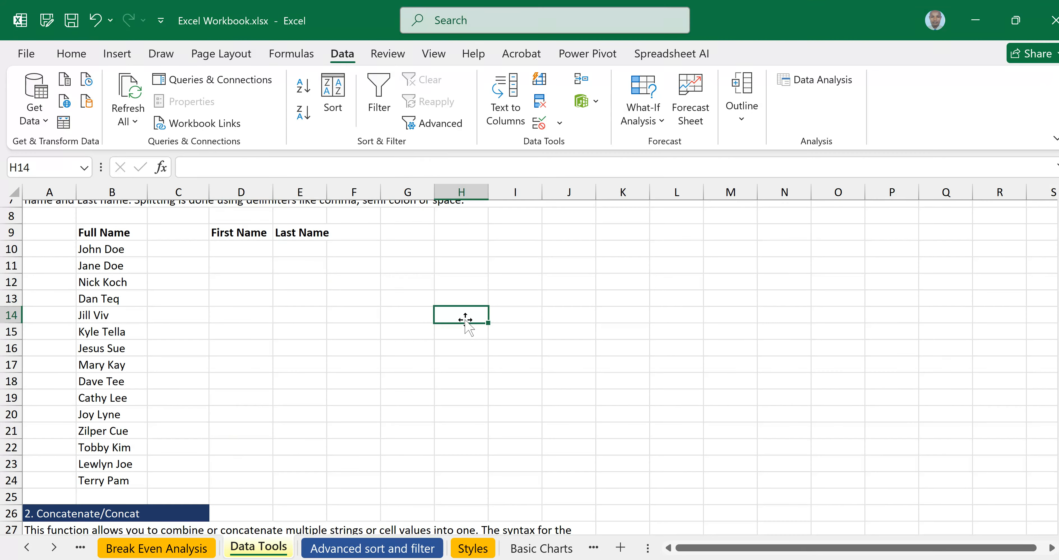
click(104, 247)
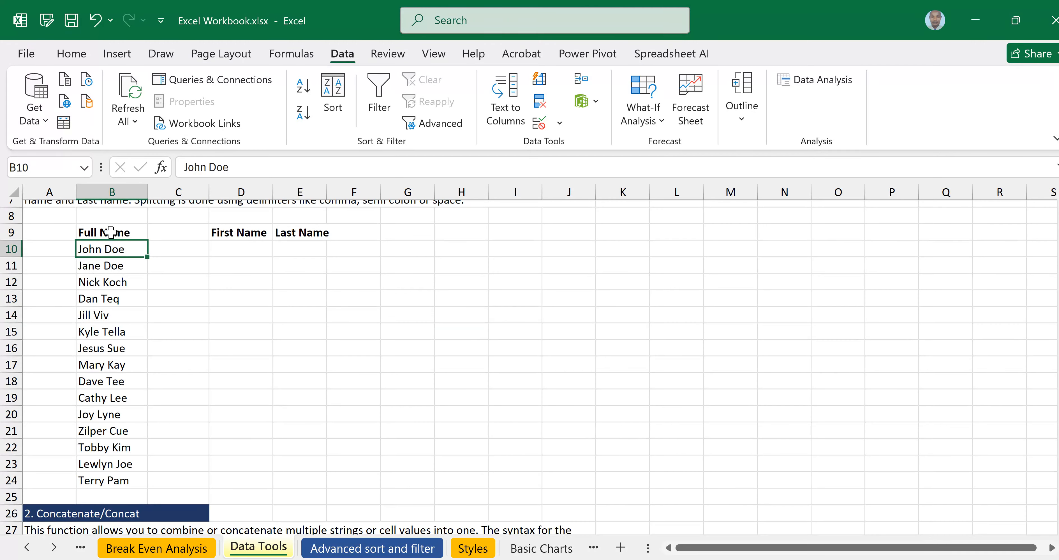
drag(109, 233, 113, 474)
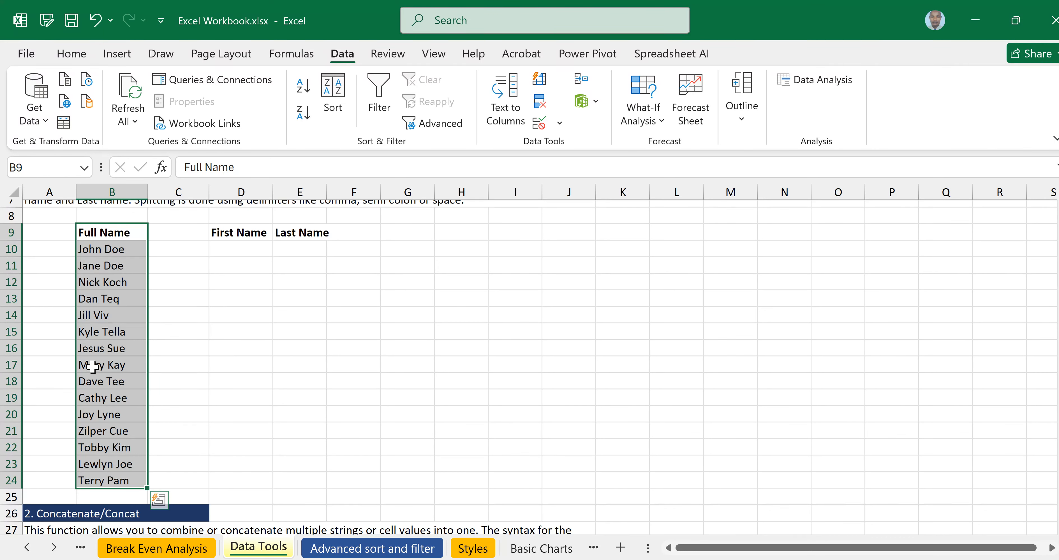
click(233, 249)
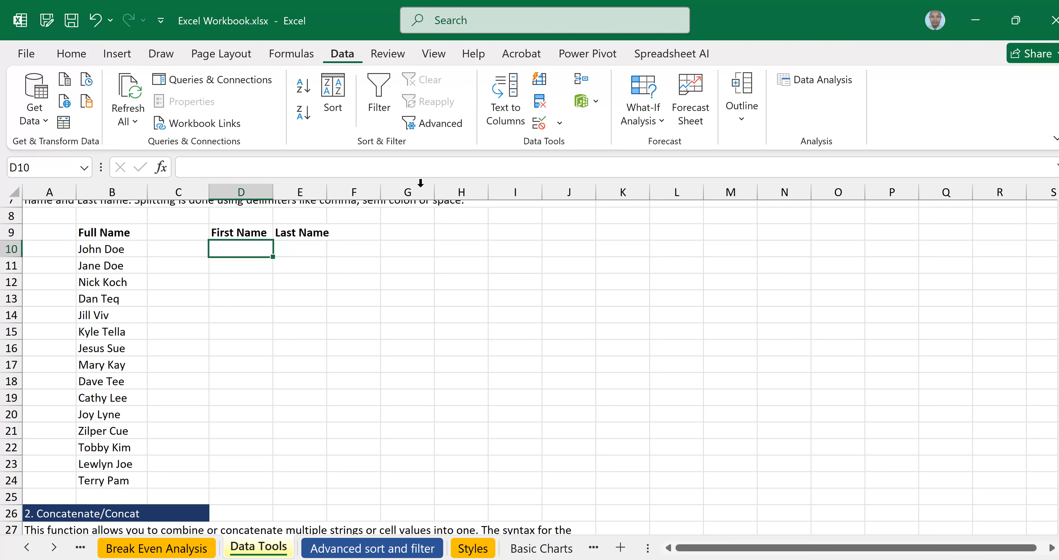
click(510, 113)
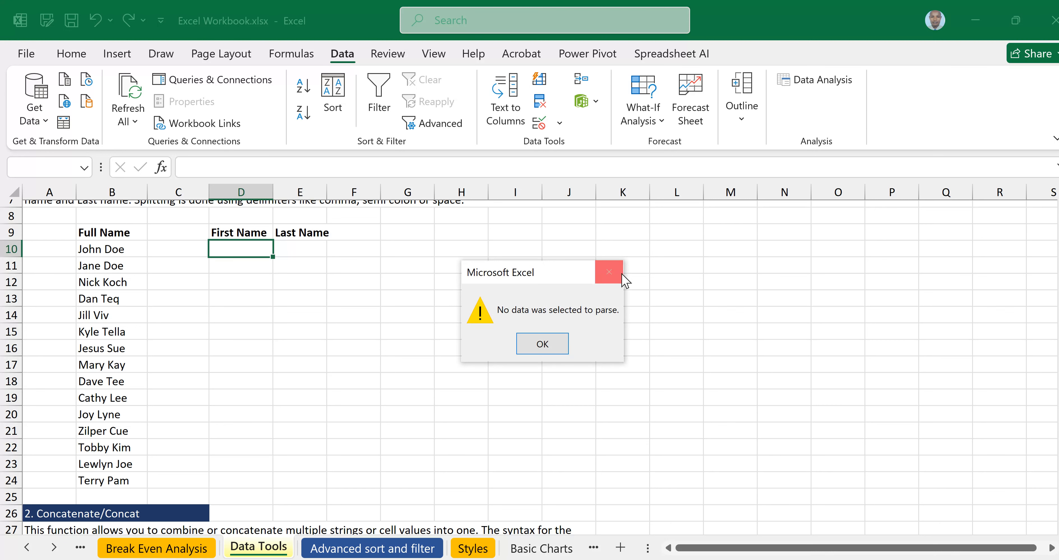
click(619, 272)
click(452, 331)
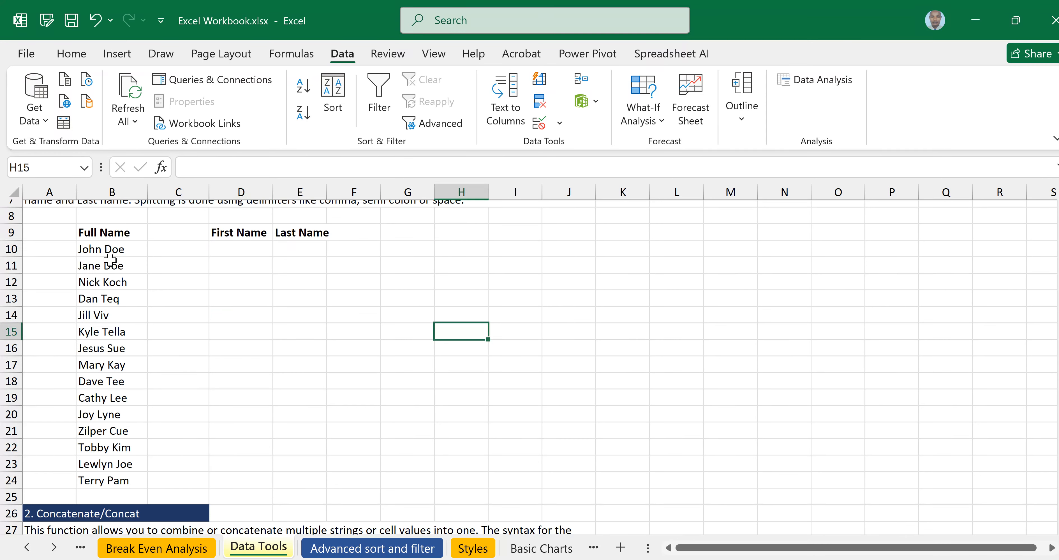
click(93, 252)
click(237, 313)
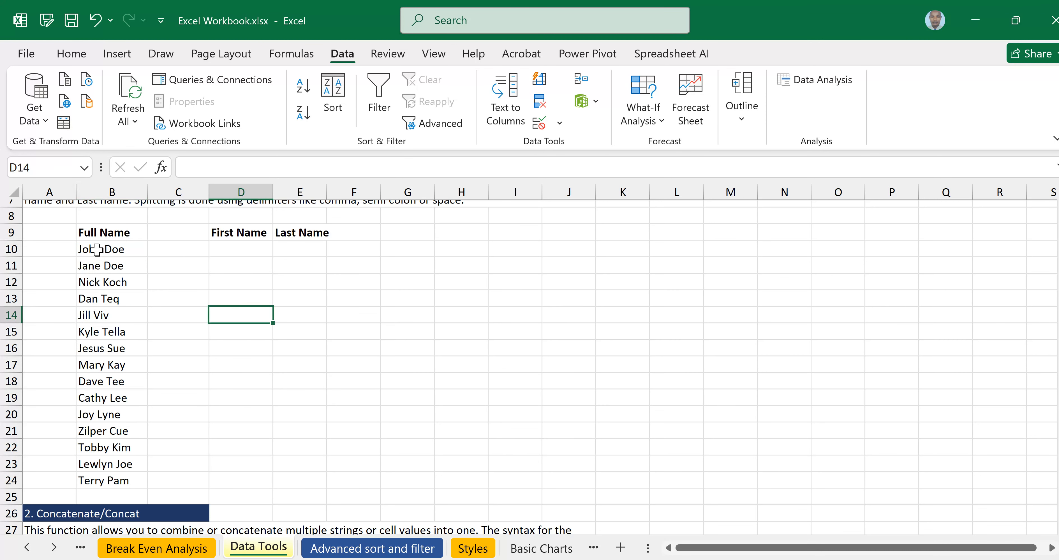
click(96, 249)
drag(122, 430, 109, 483)
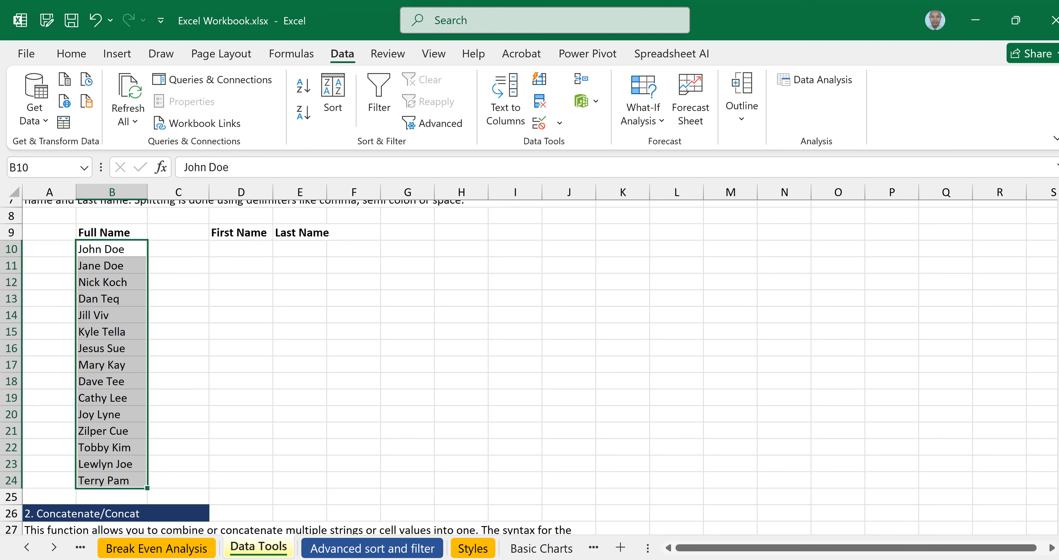
mouse_move(418, 559)
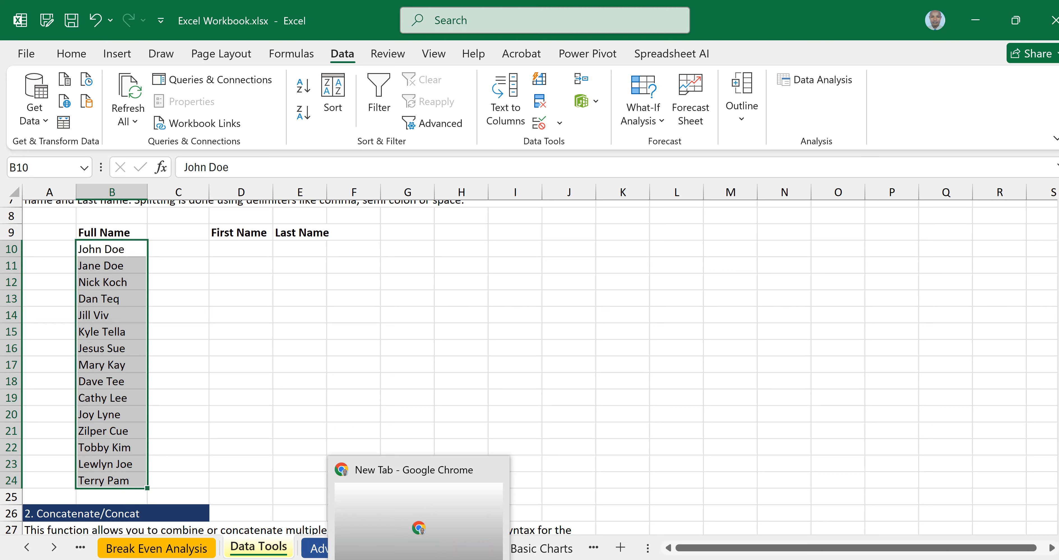
click(418, 557)
mouse_move(512, 541)
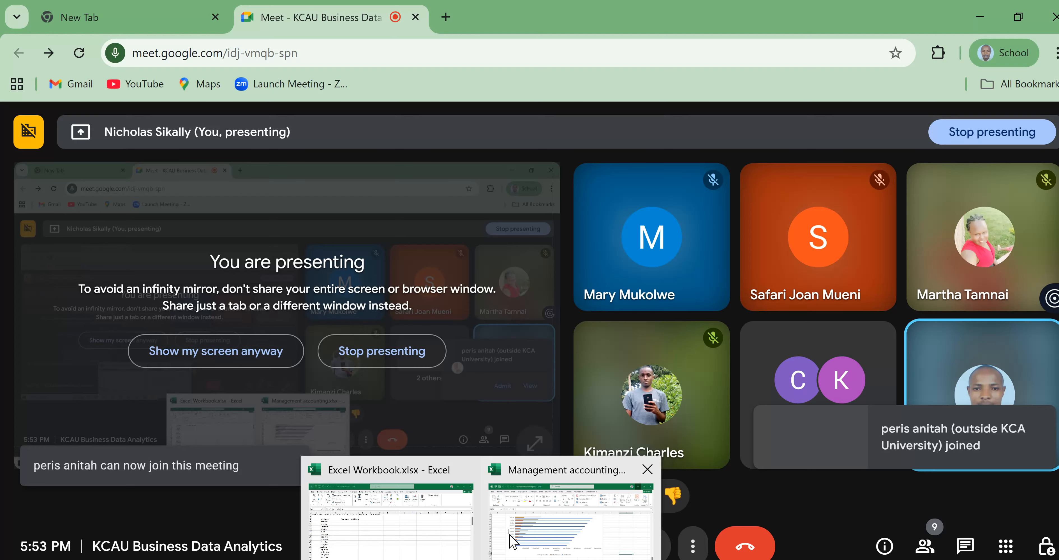
click(391, 518)
click(347, 48)
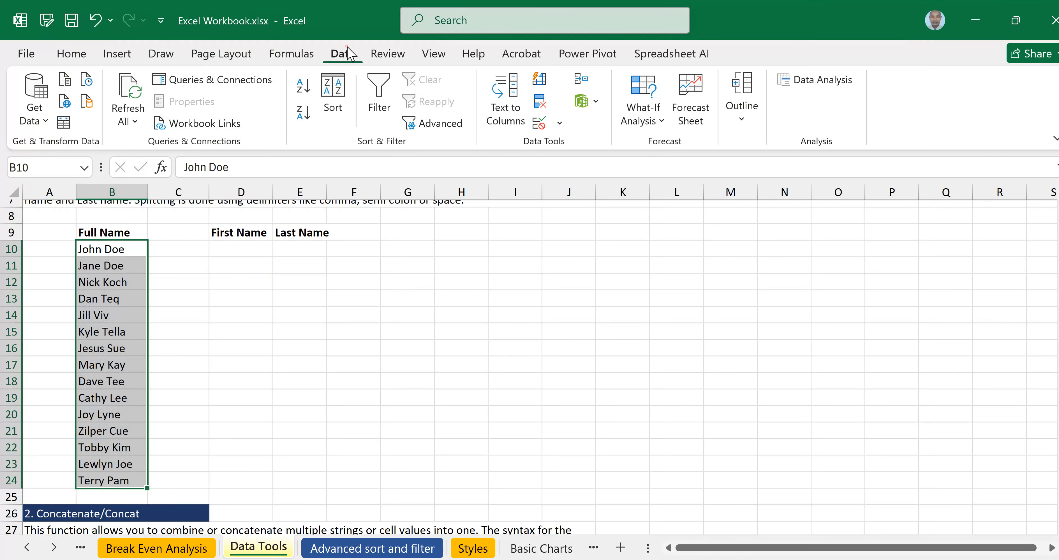
Launch Text to Columns on the Full Name list, keep Delimited, and advance to Step 2.
click(509, 110)
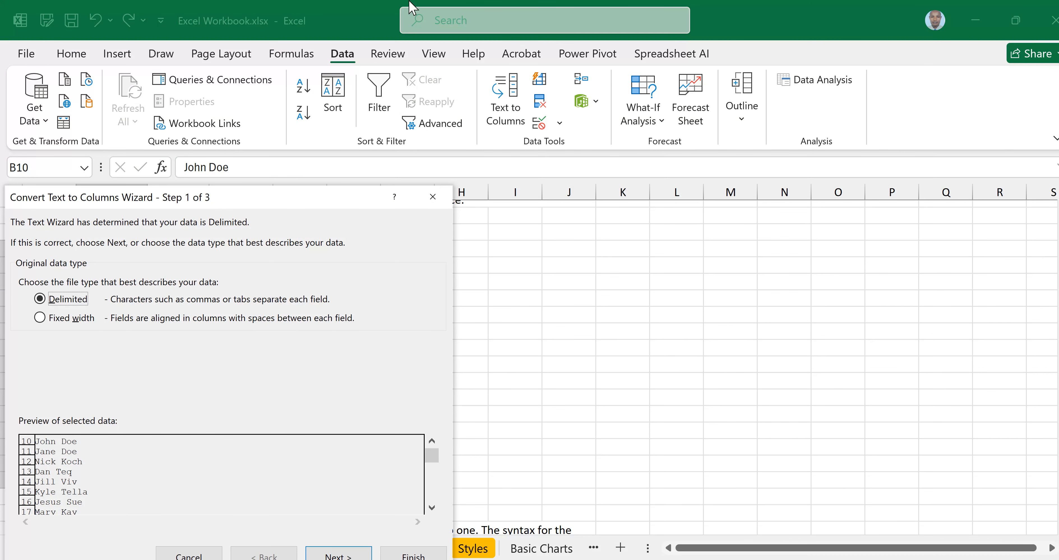
drag(317, 196, 742, 201)
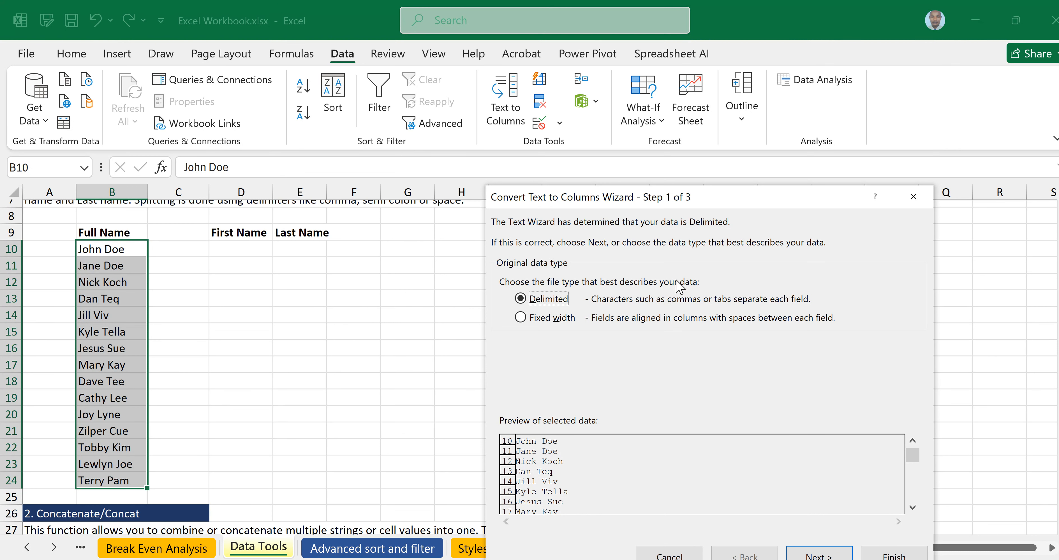
drag(730, 196, 732, 165)
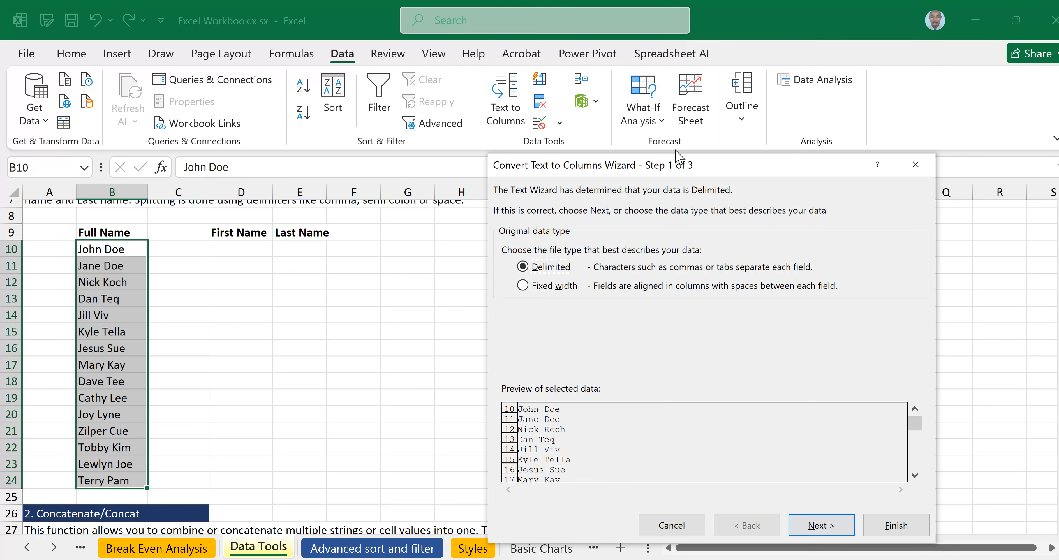
drag(701, 162, 693, 128)
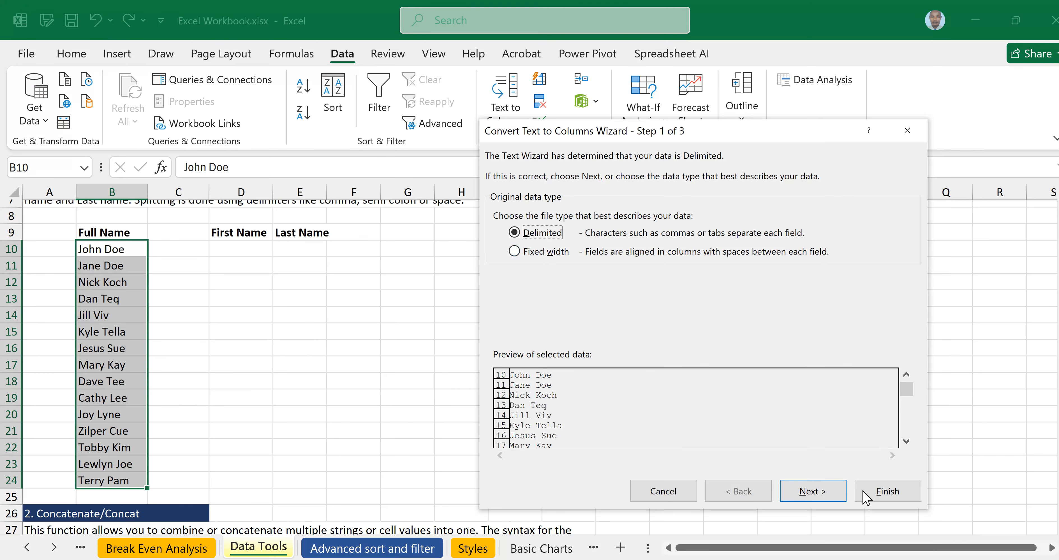
click(811, 495)
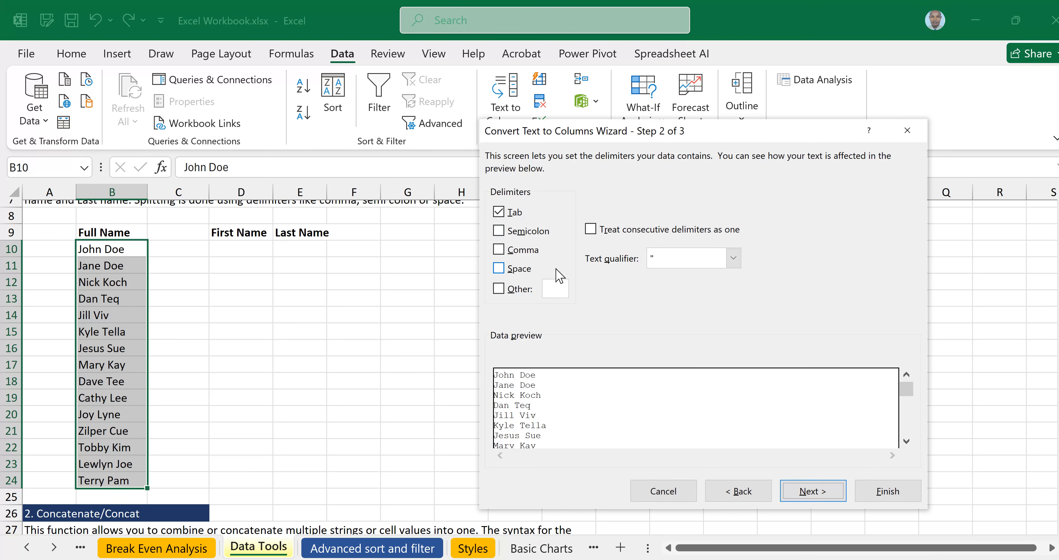
Add Space as a delimiter in Step 2 and move on to Step 3 of the wizard.
click(499, 269)
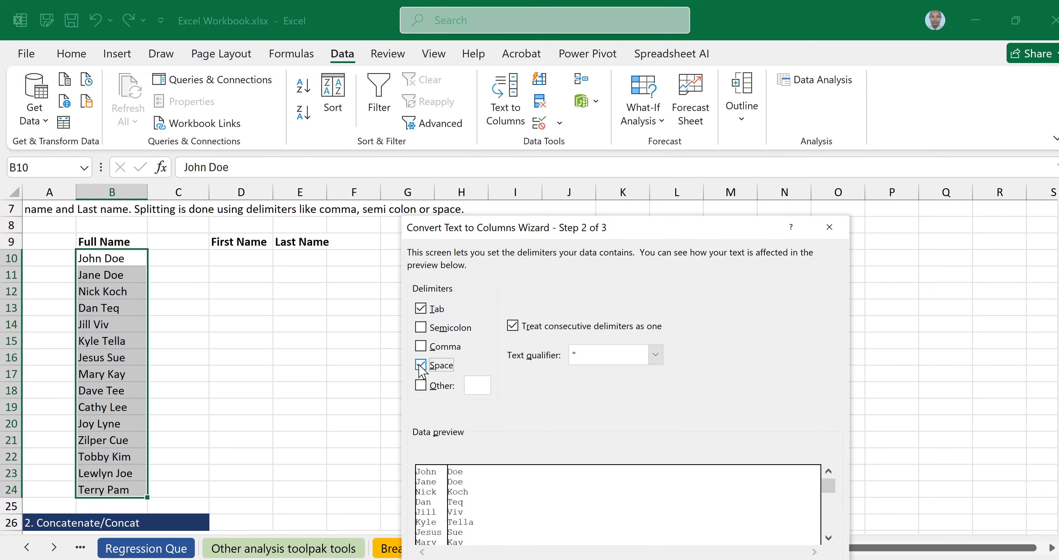
drag(676, 228, 714, 132)
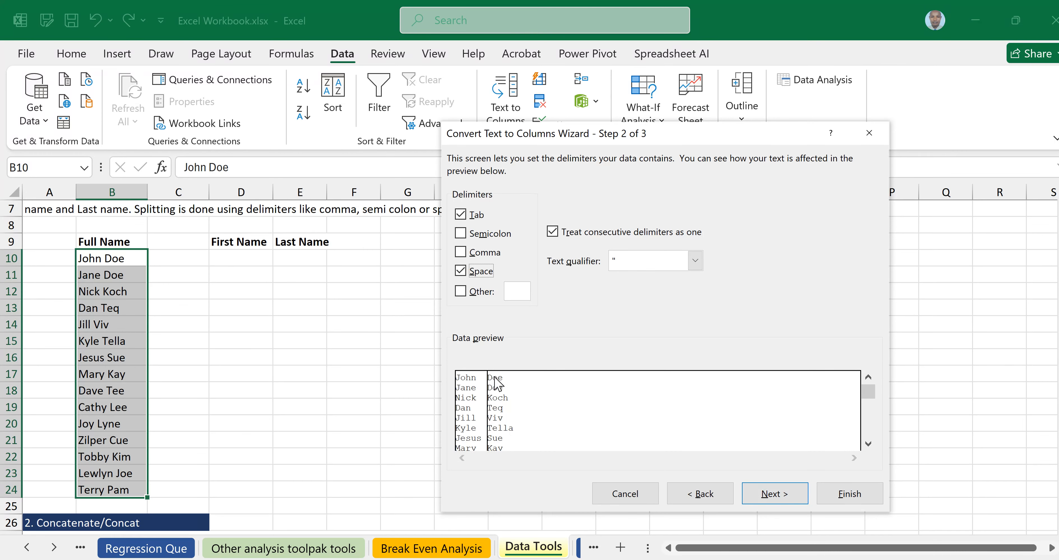
click(462, 271)
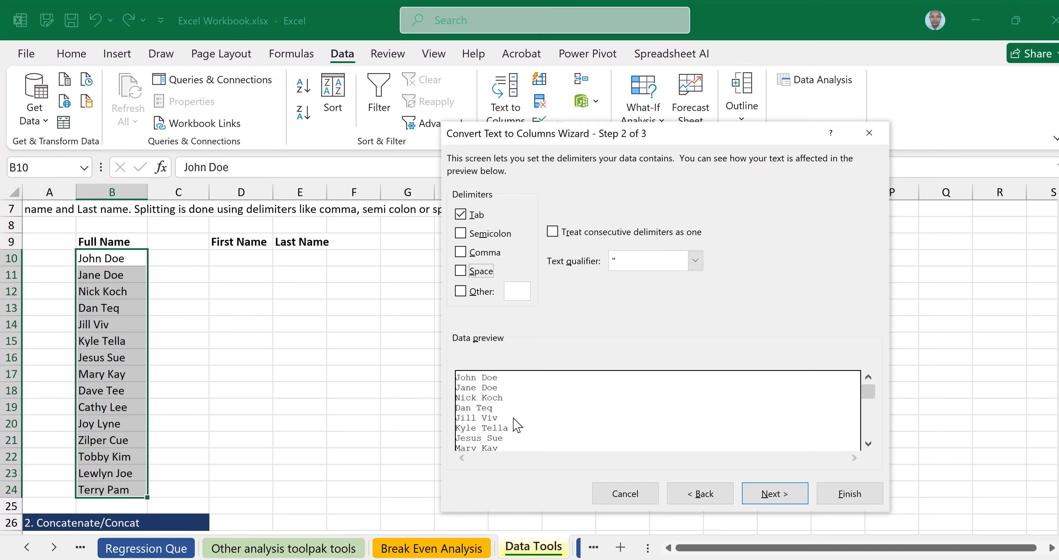
click(461, 270)
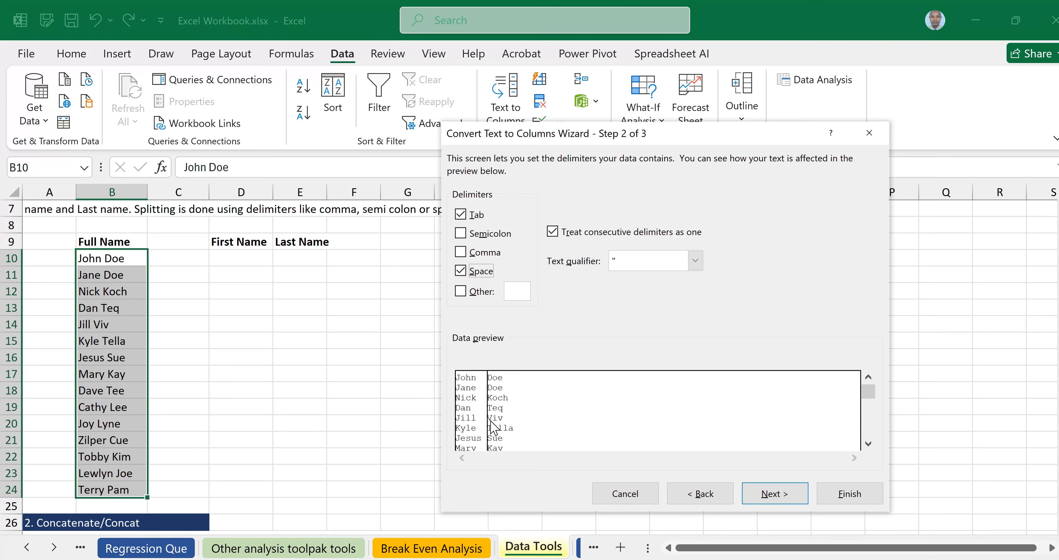
click(775, 494)
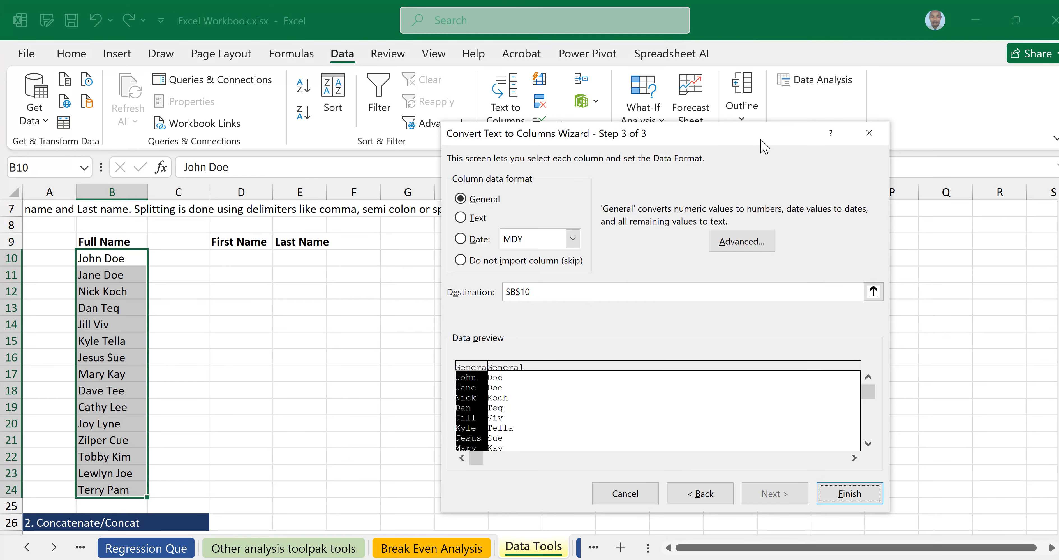
Set the wizard destination to $D$10 and finish, filling the First Name and Last Name columns.
drag(760, 140, 885, 192)
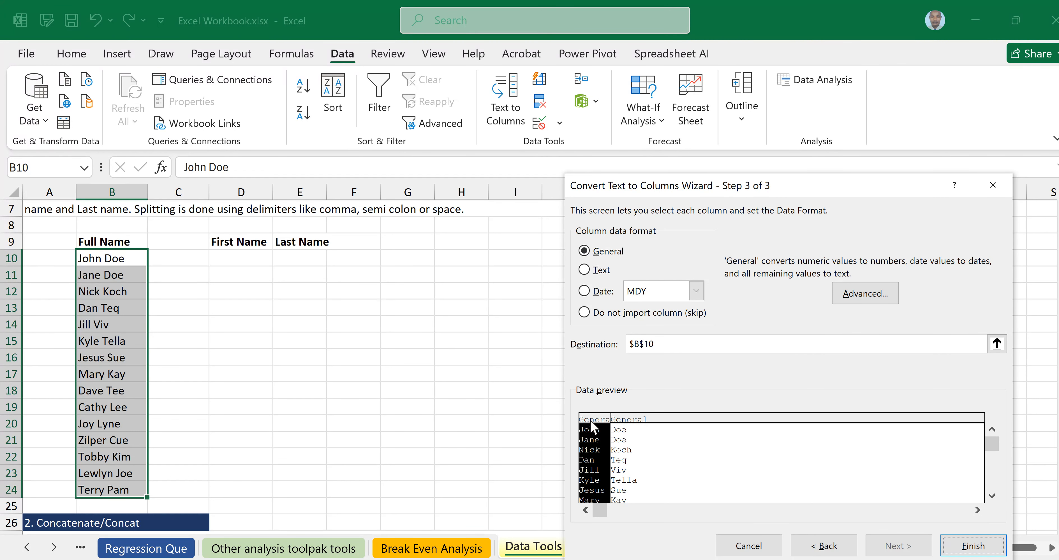
click(626, 423)
click(602, 431)
click(669, 344)
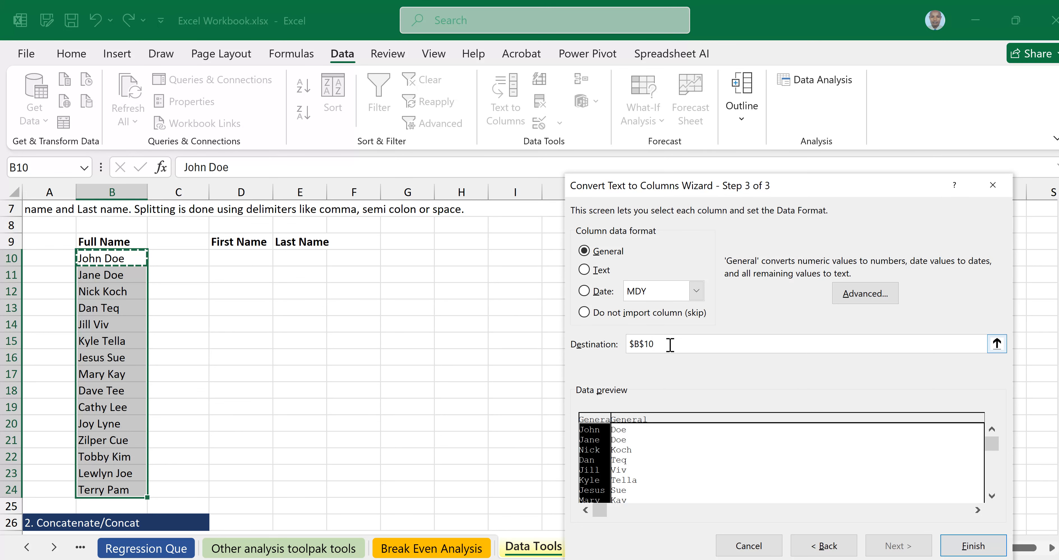
key(BackSpace)
key(BackSpace)
key(BackSpace)
key(BackSpace)
key(BackSpace)
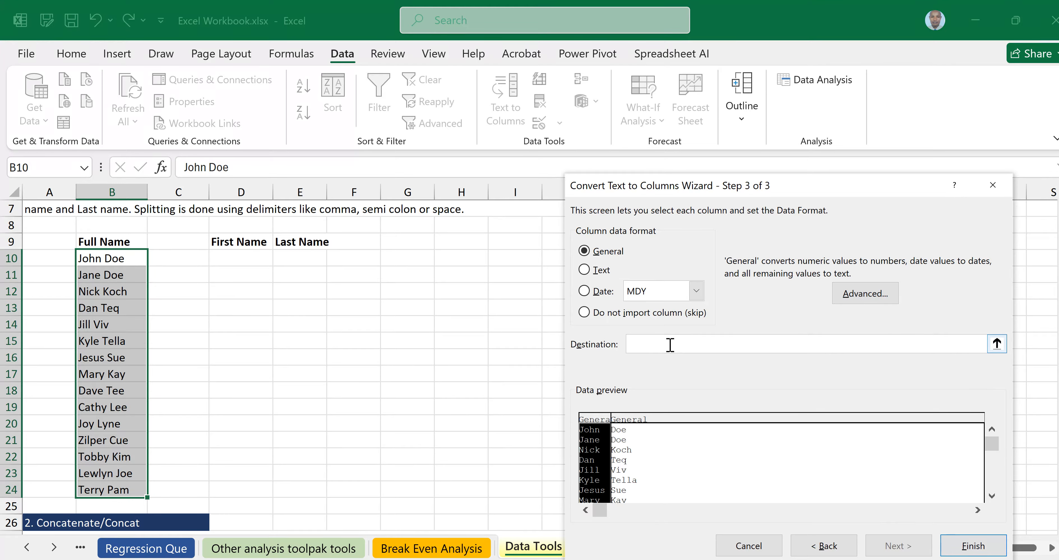
click(242, 258)
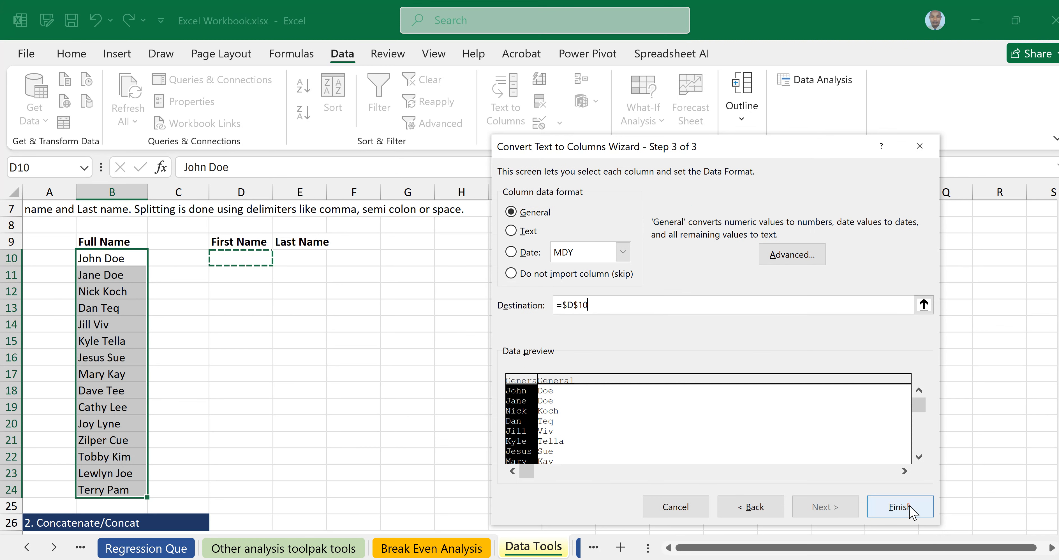
click(899, 507)
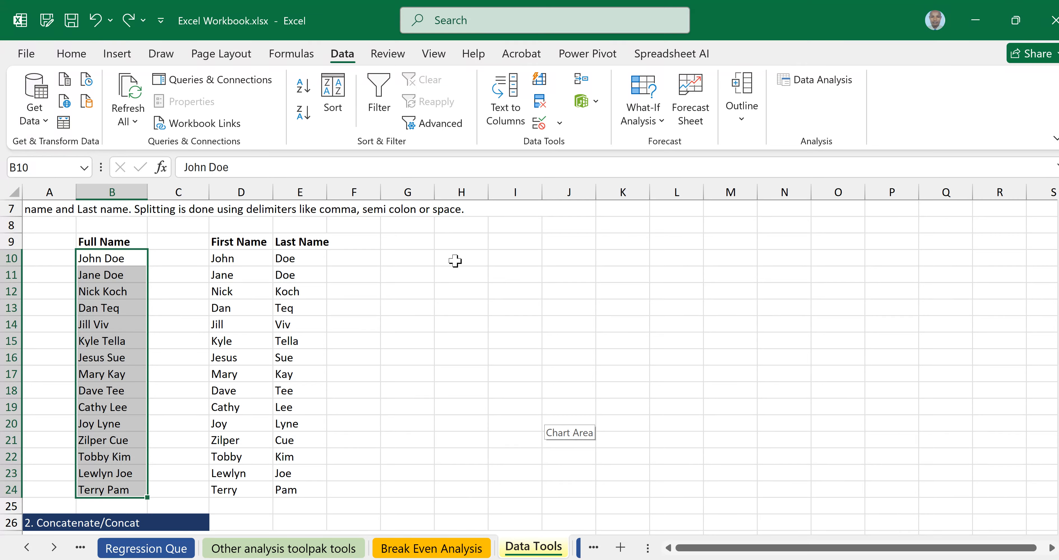
Type a bold Phone Number heading into cell H9.
click(465, 242)
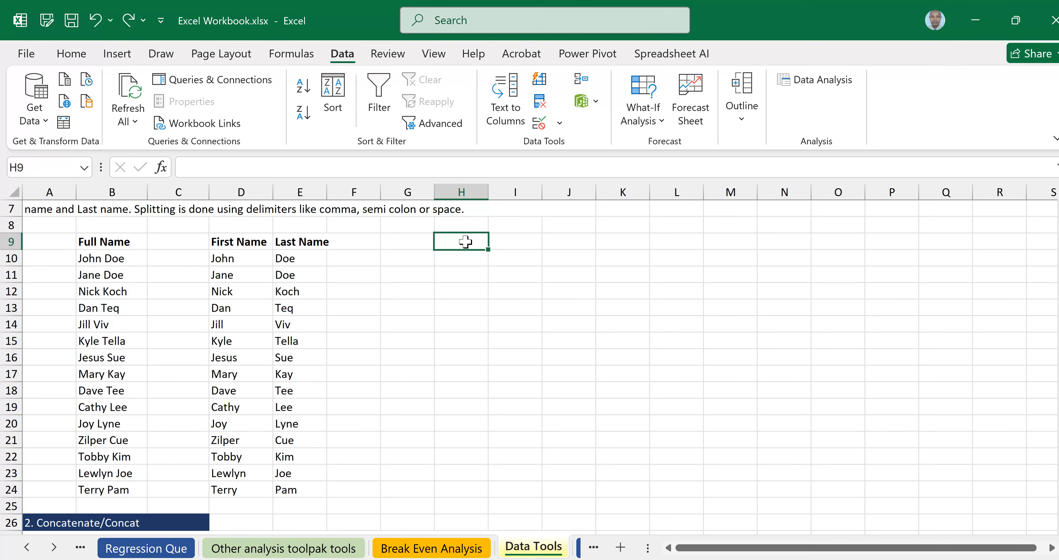
text(Ph)
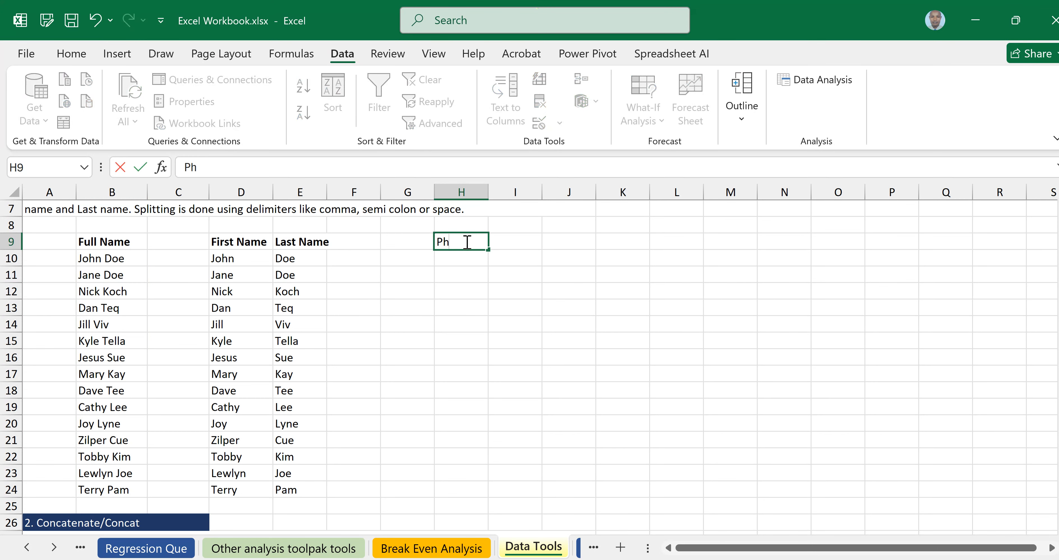
text(one Num)
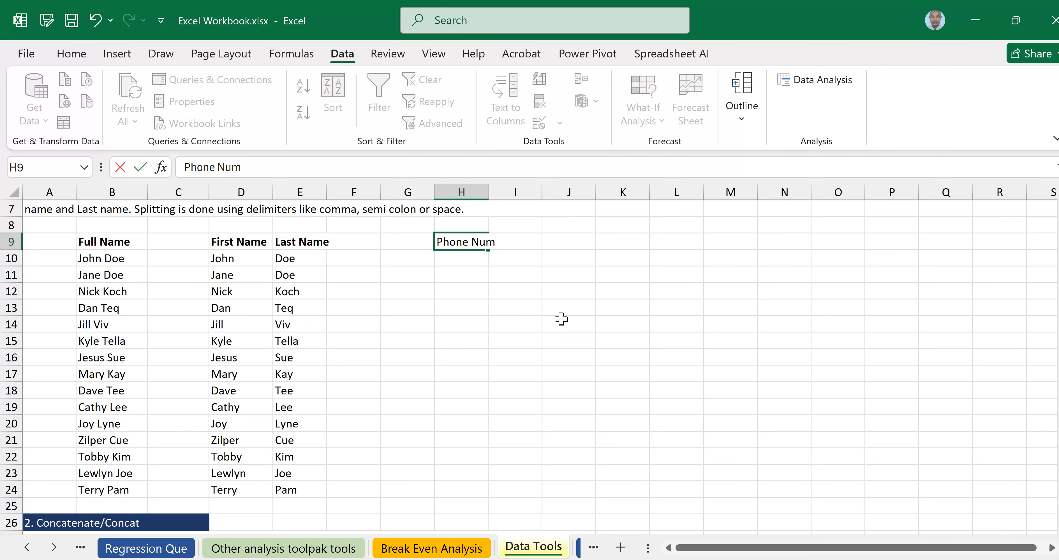
text(b)
click(561, 319)
text(er)
click(456, 240)
key(ctrl+b)
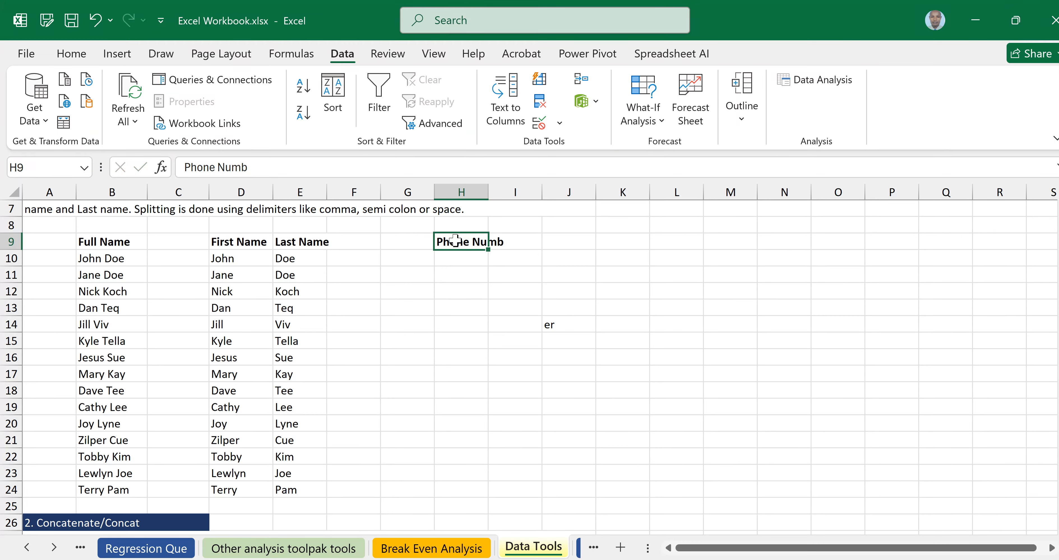
Delete the stray 'er' from J14, complete the H9 heading, and type 0712 into H10.
click(559, 325)
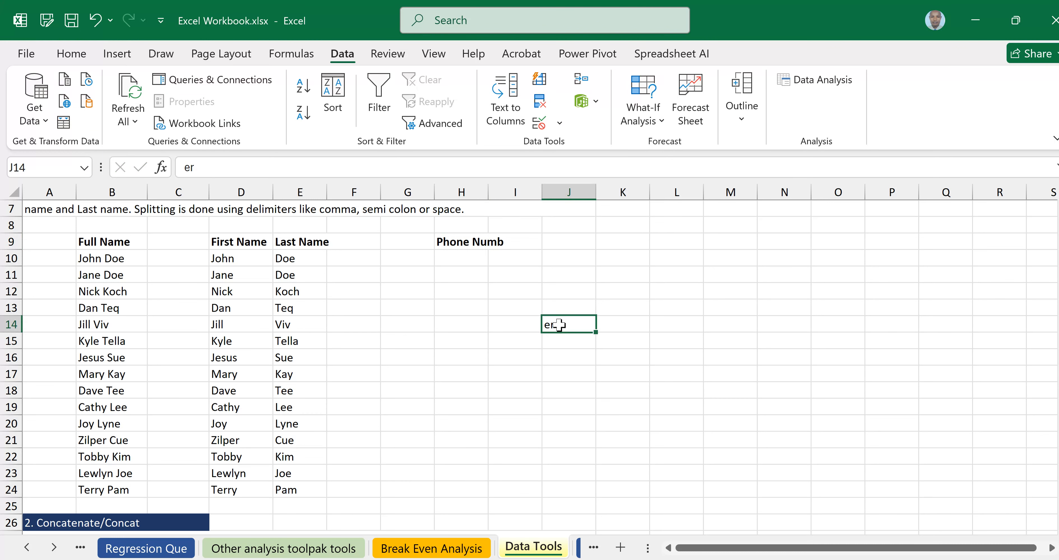
key(BackSpace)
click(457, 258)
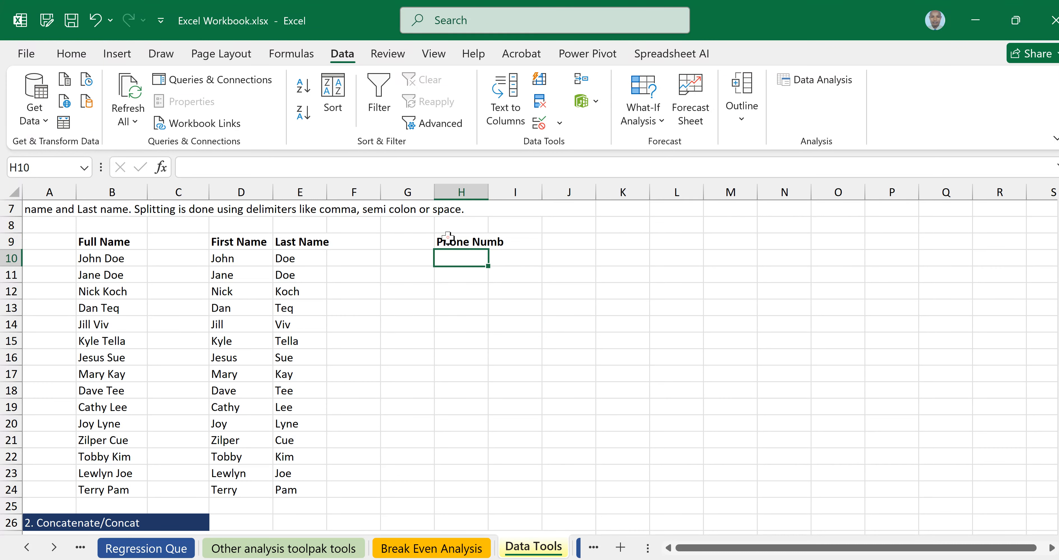
double_click(447, 238)
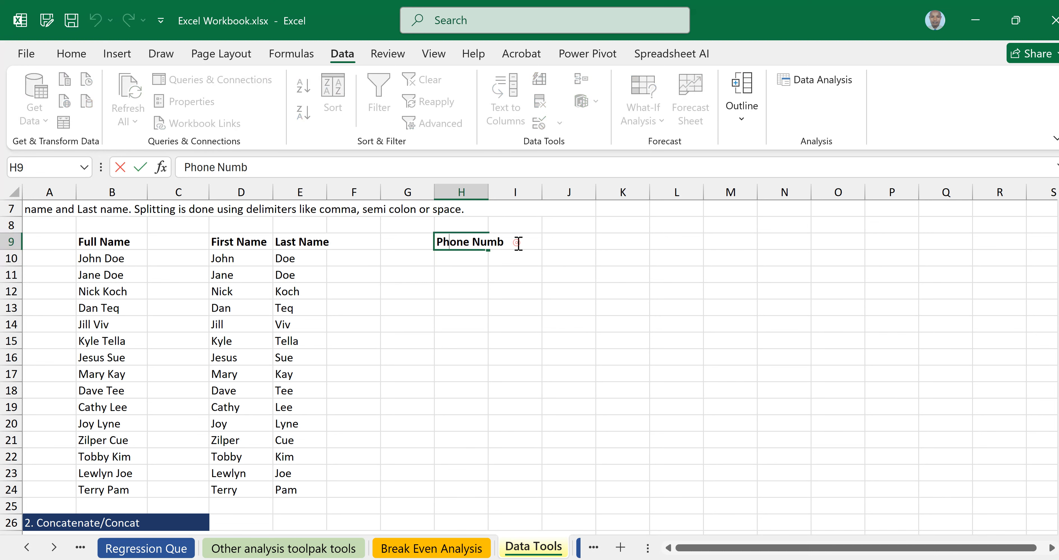
text(er)
click(453, 259)
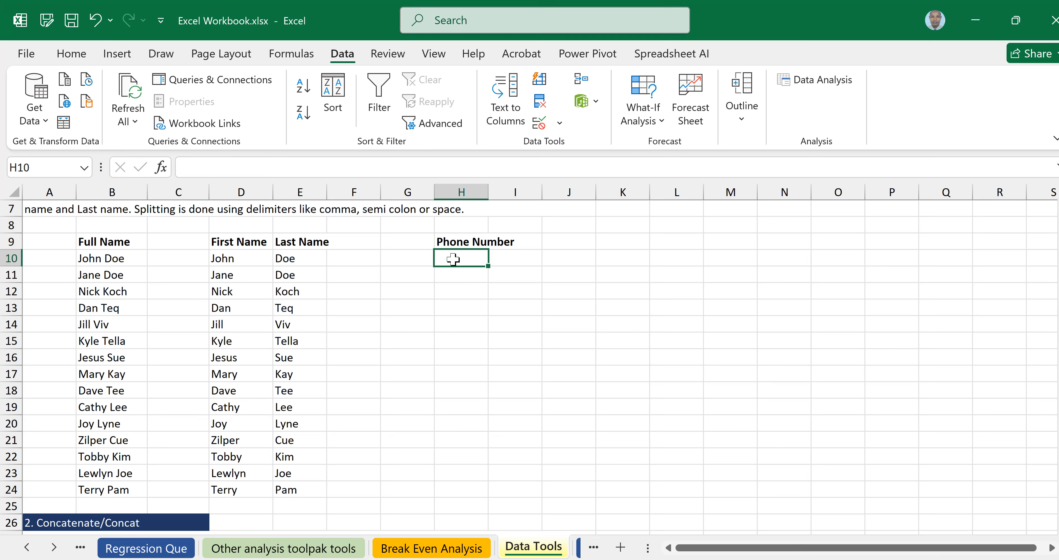
text(07)
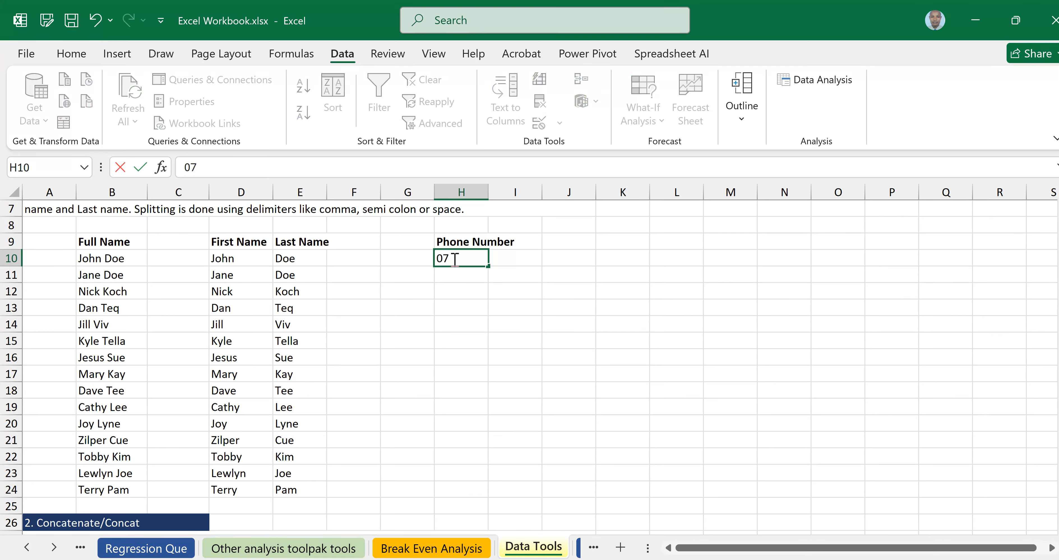
text(12)
Commit 0712 in H10, see it become 712, erase it, and select H10:H14.
key(Return)
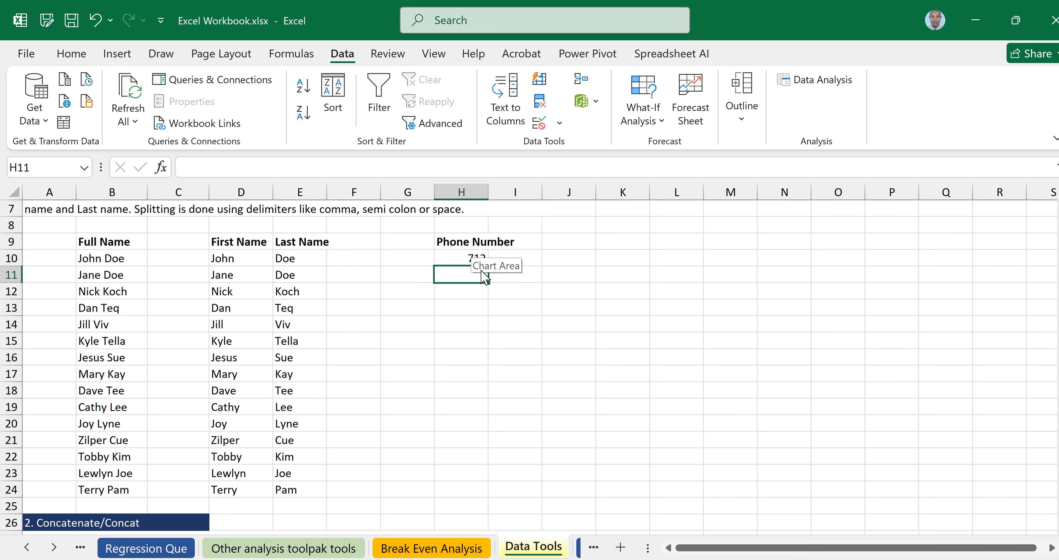
click(459, 259)
double_click(460, 259)
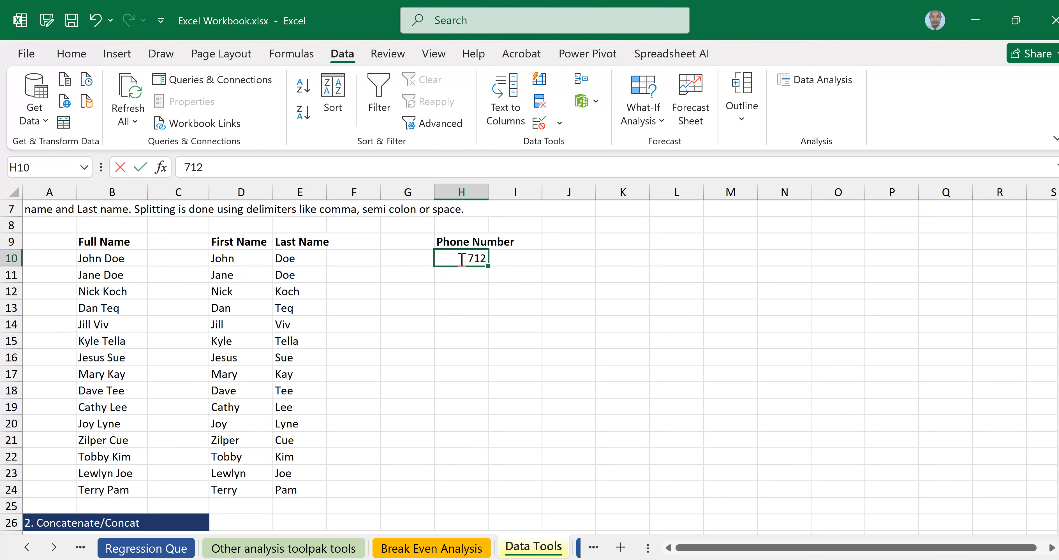
key(BackSpace)
key(BackSpace)
key(BackSpace)
key(Return)
key(Return)
click(457, 258)
drag(454, 257, 460, 319)
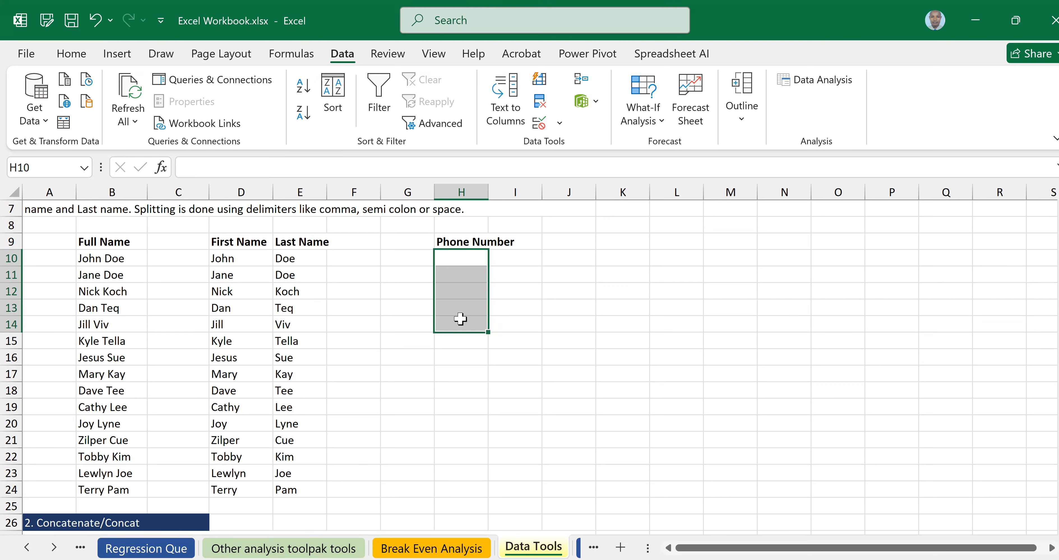
Apply the Text number format to H10:H14 from the Home tab's number format list.
click(83, 57)
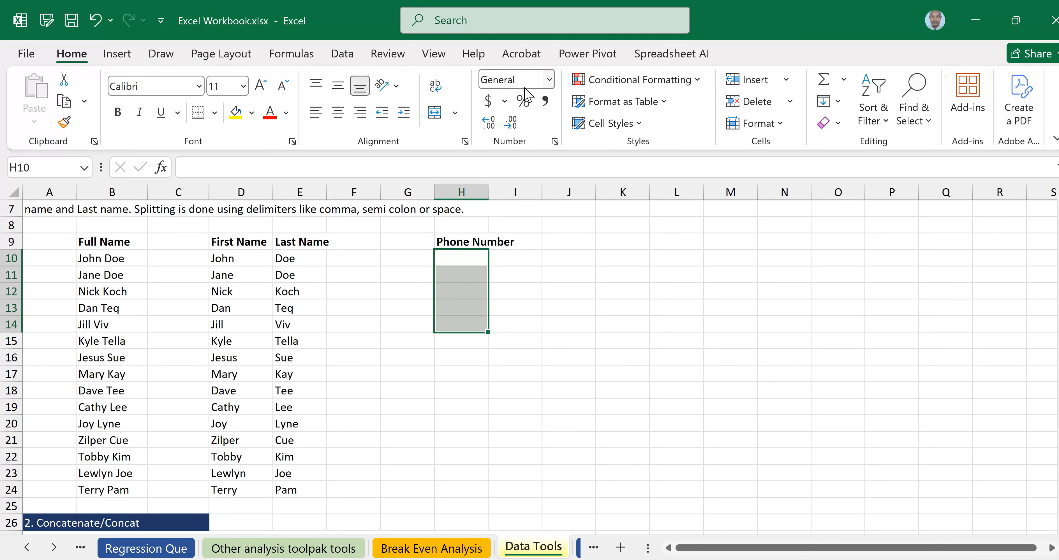
click(549, 80)
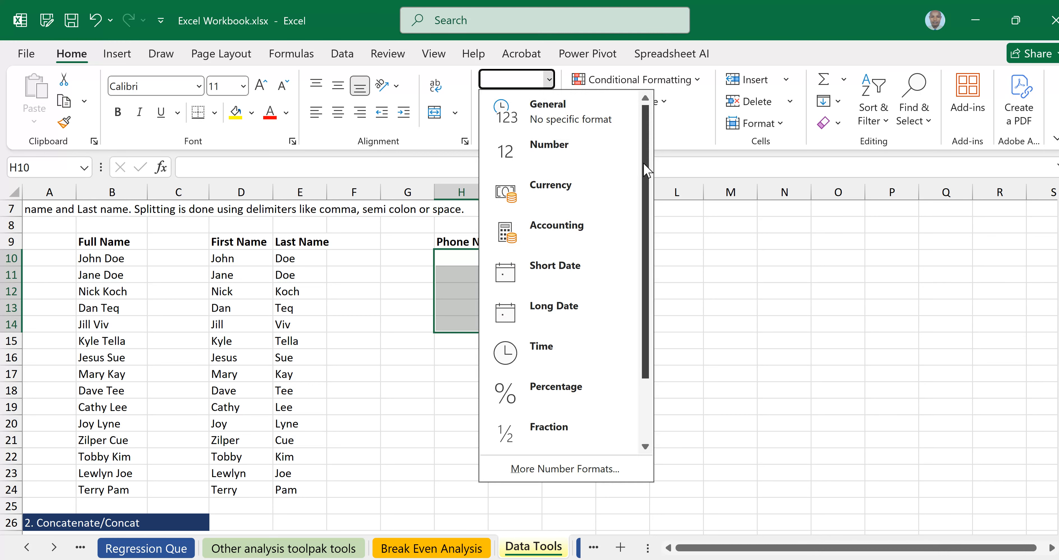
scroll(646, 171, down, 2)
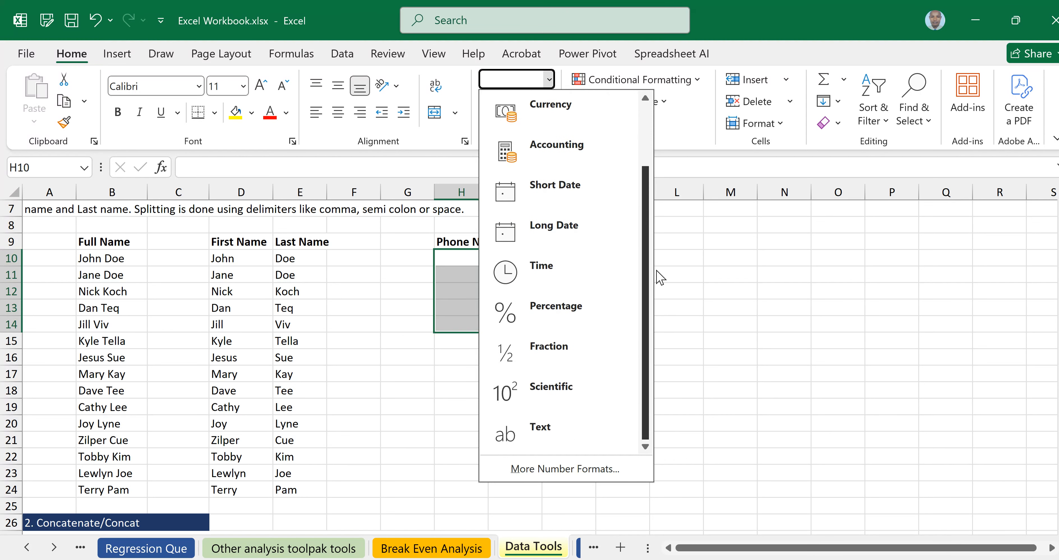
click(553, 431)
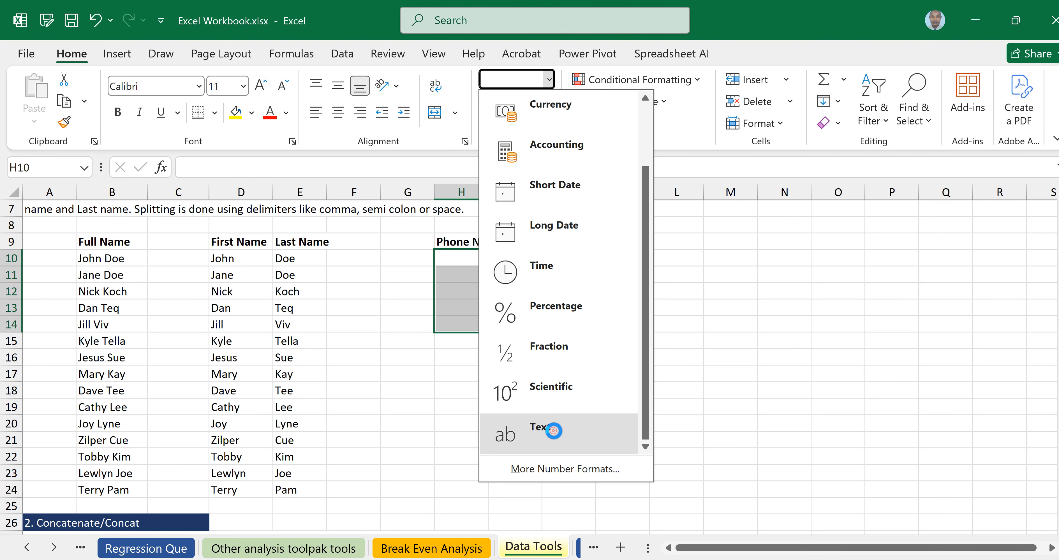
Enter two comma-separated phone numbers each in H10 and H11, correcting one mistyped digit to 3.
click(458, 259)
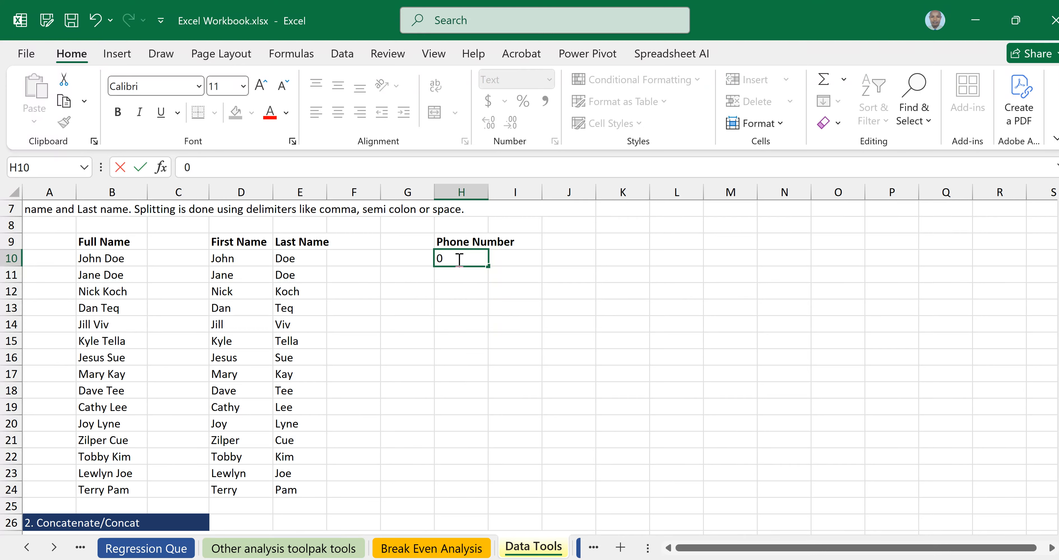
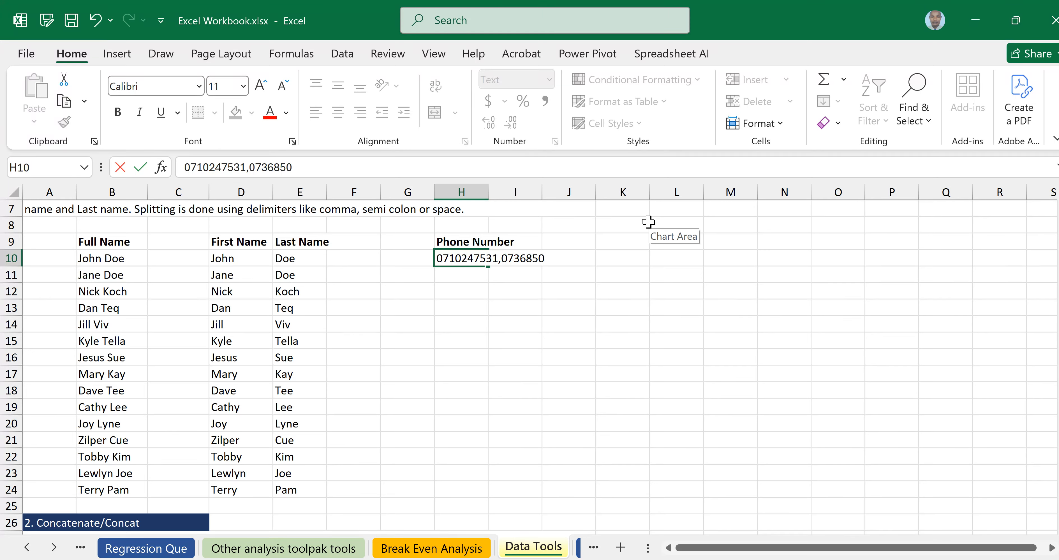
click(454, 278)
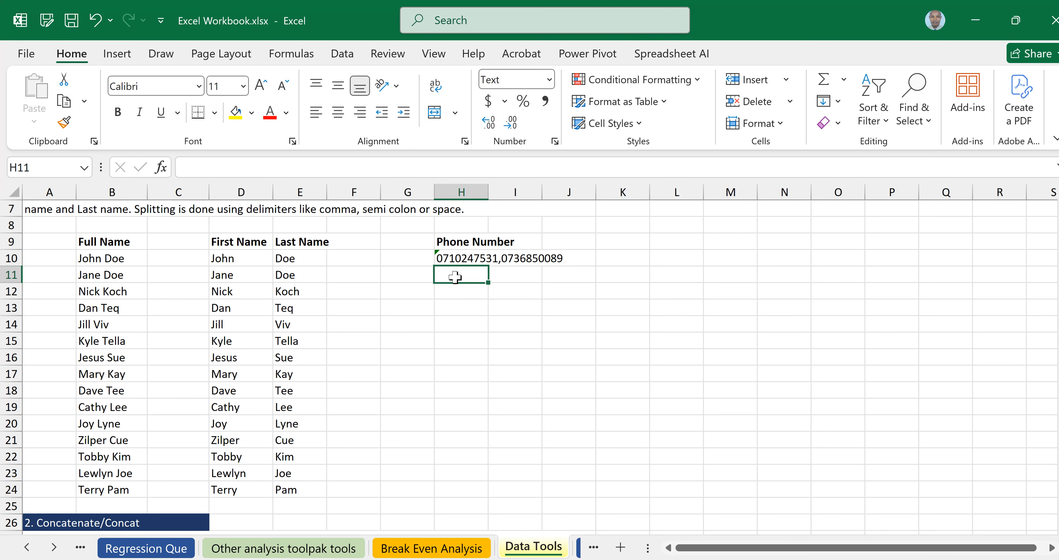
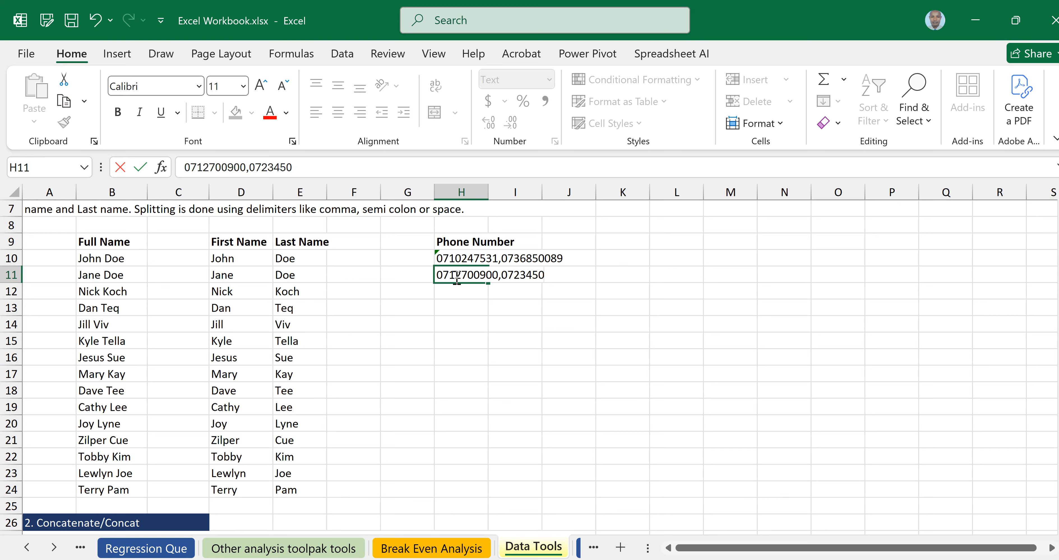
click(521, 275)
key(BackSpace)
text(3)
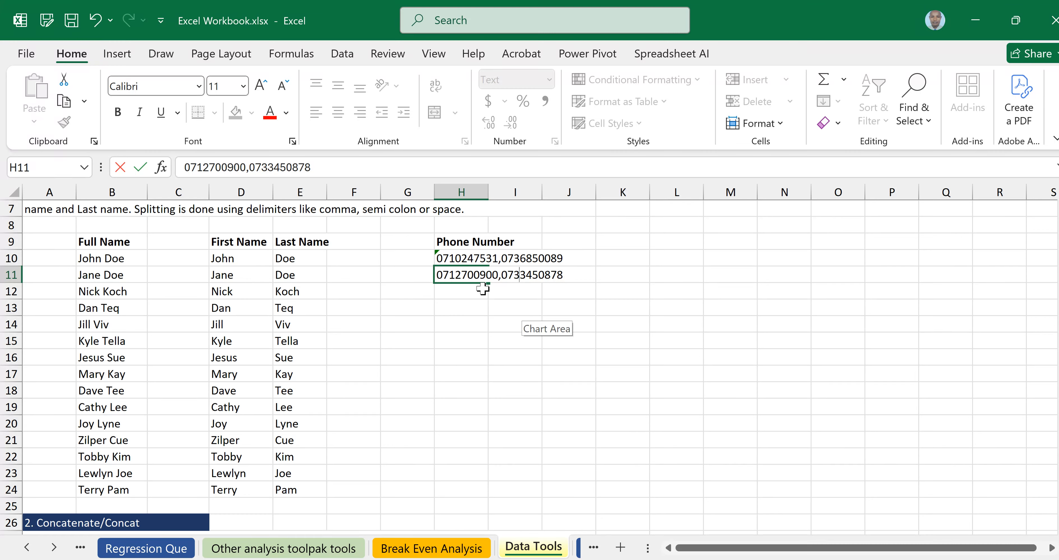
key(Return)
double_click(450, 289)
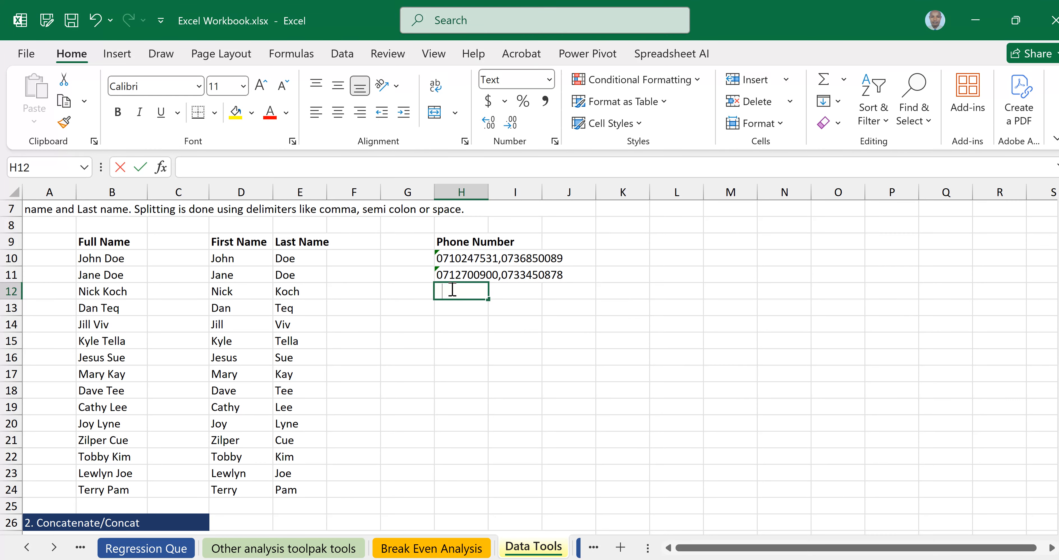
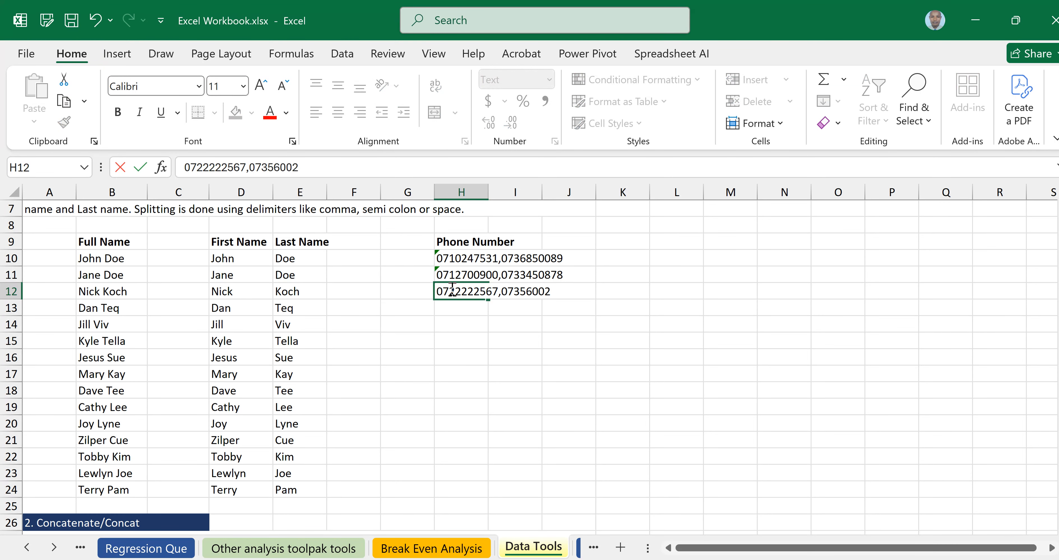
Enter the third and fourth pairs of comma-separated phone numbers into H12 and H13.
key(Return)
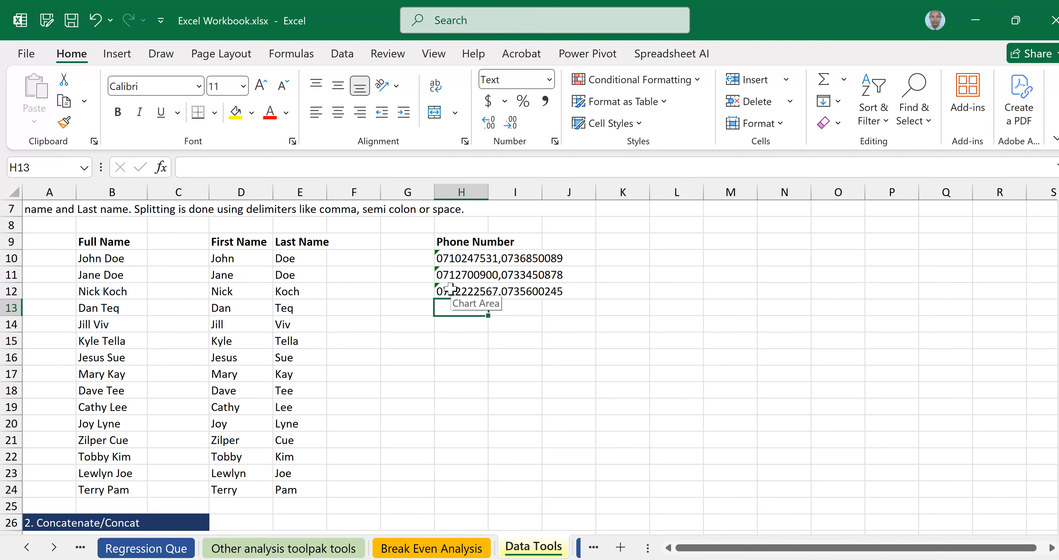
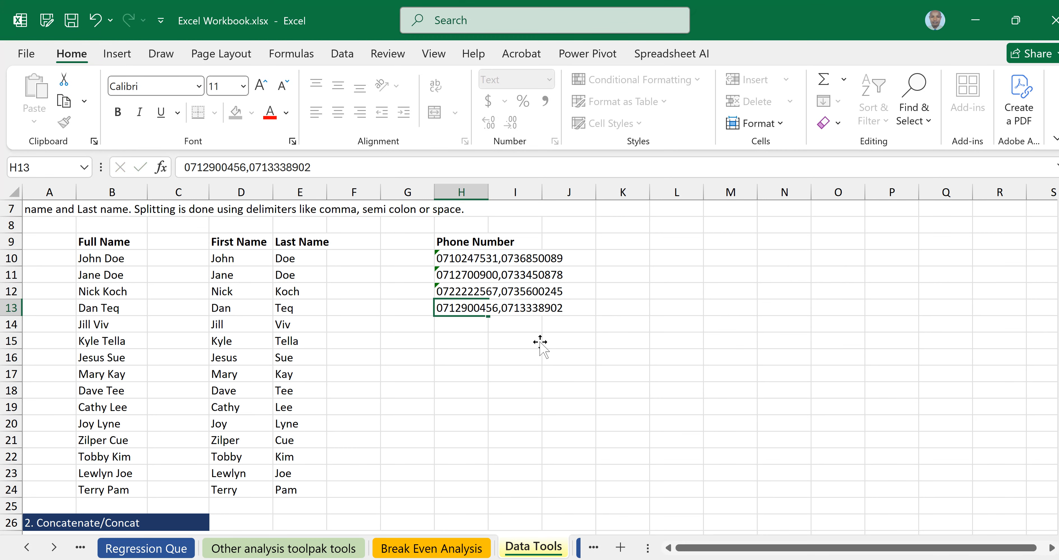
click(549, 356)
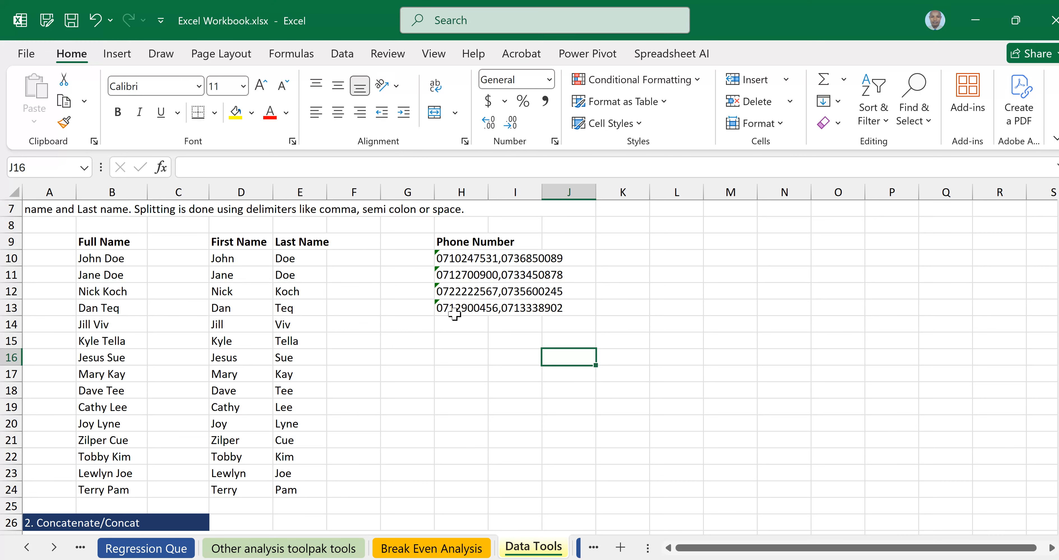
Enter a fifth pair of comma-separated phone numbers in H14, then select an empty cell.
click(454, 322)
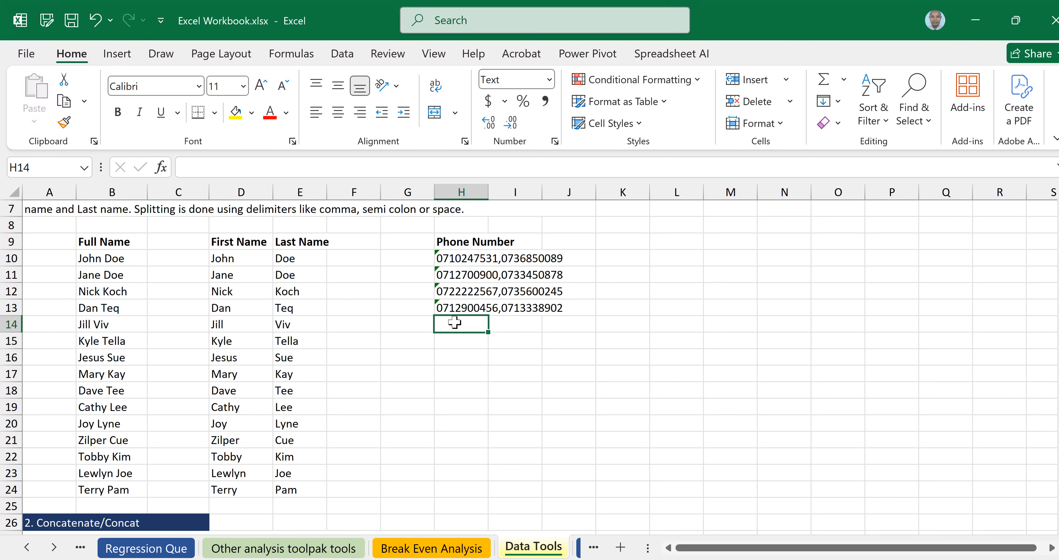
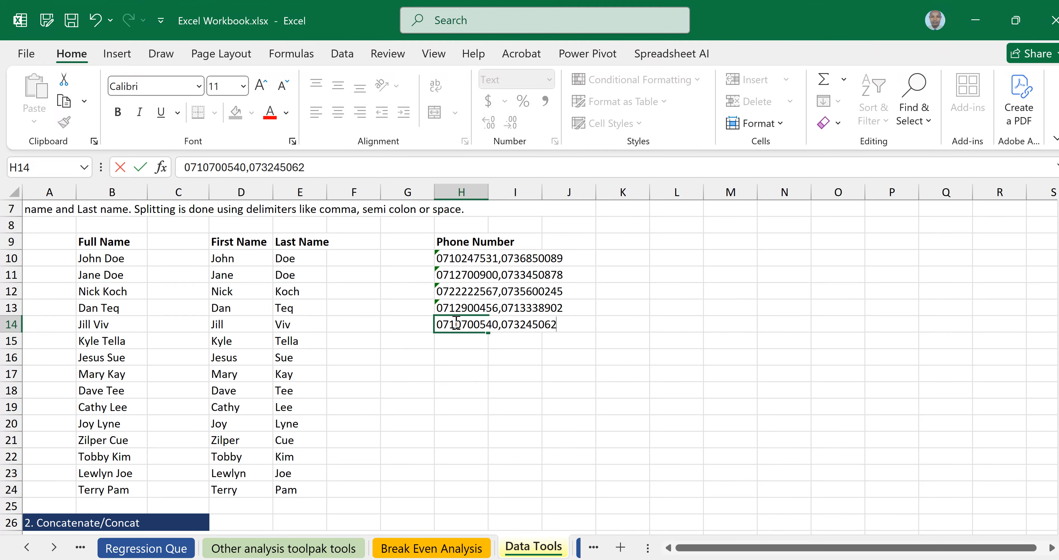
key(ctrl+Return)
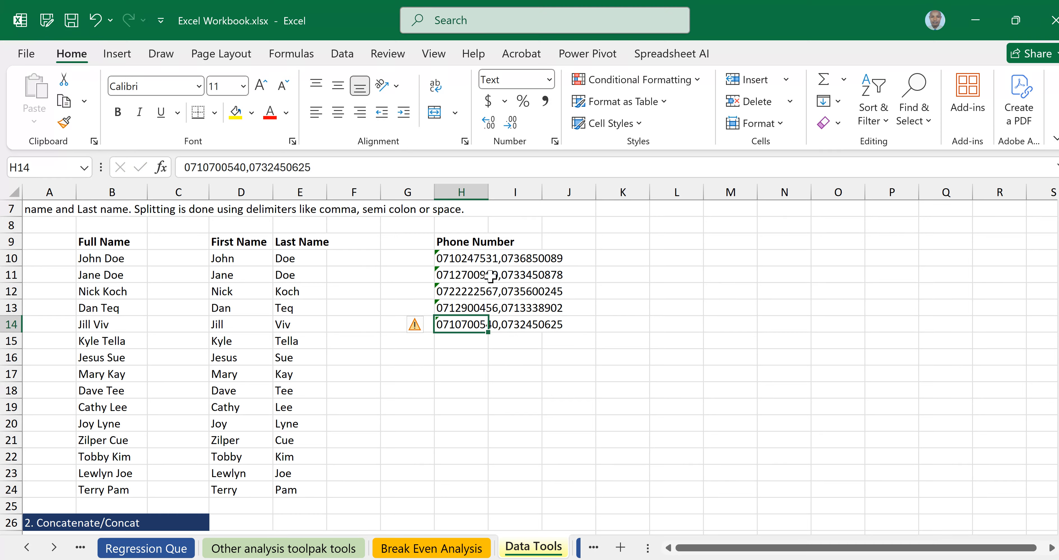
click(734, 340)
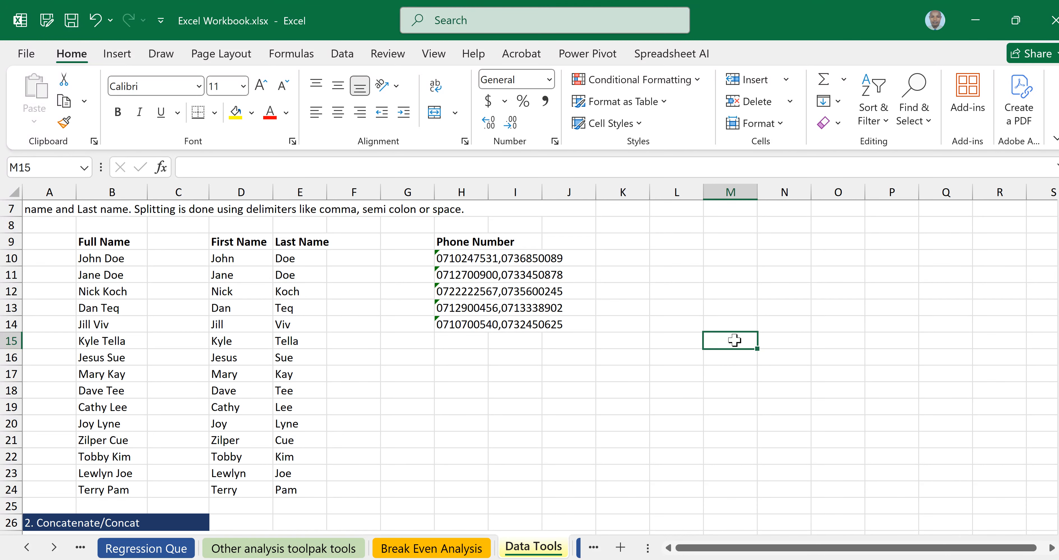
text(")
key(BackSpace)
text(')
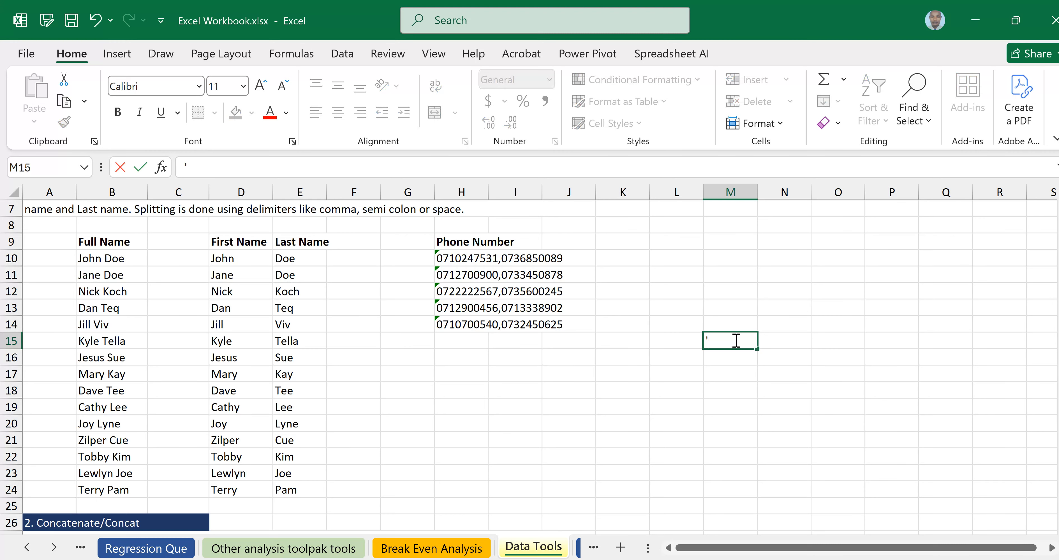
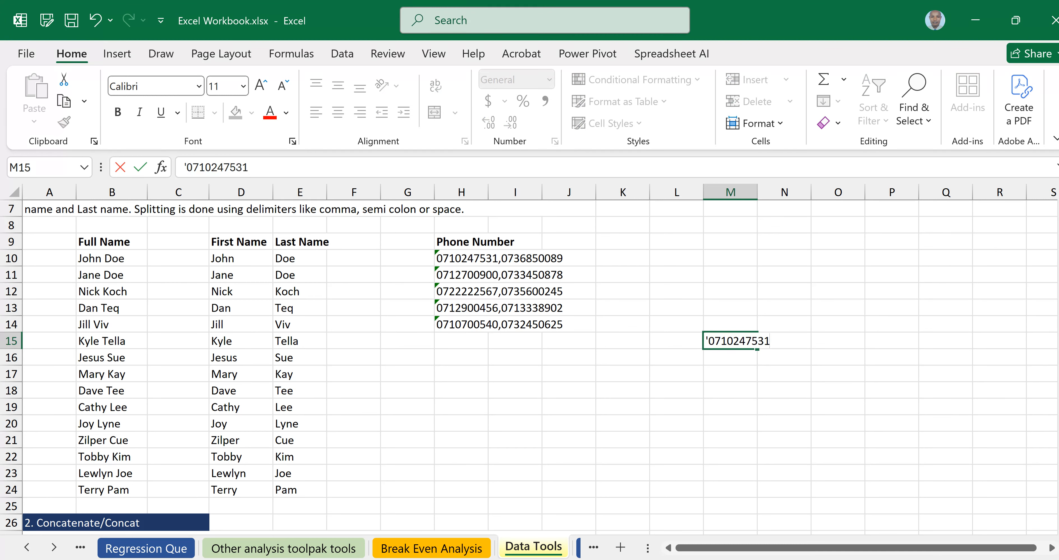
key(Return)
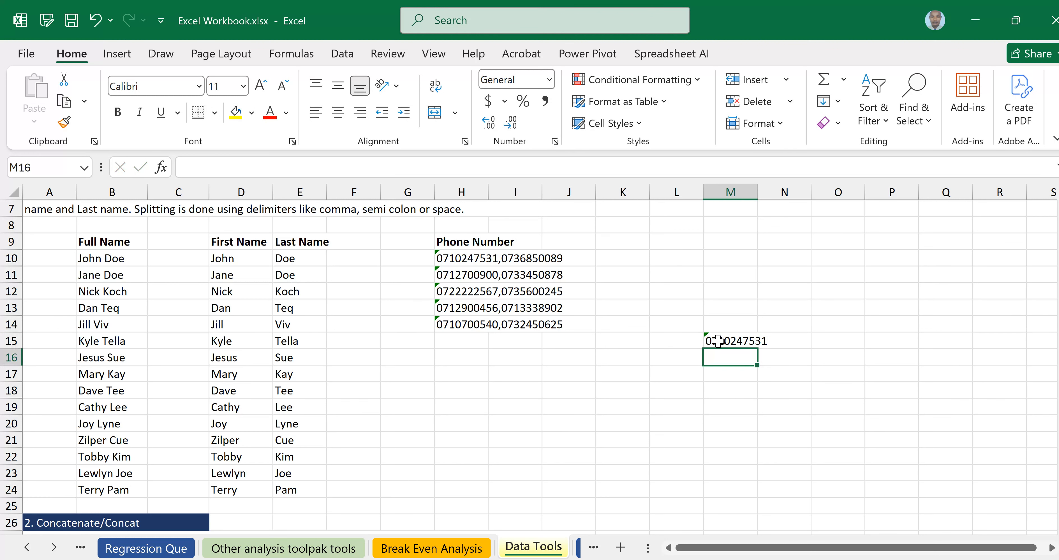
click(717, 341)
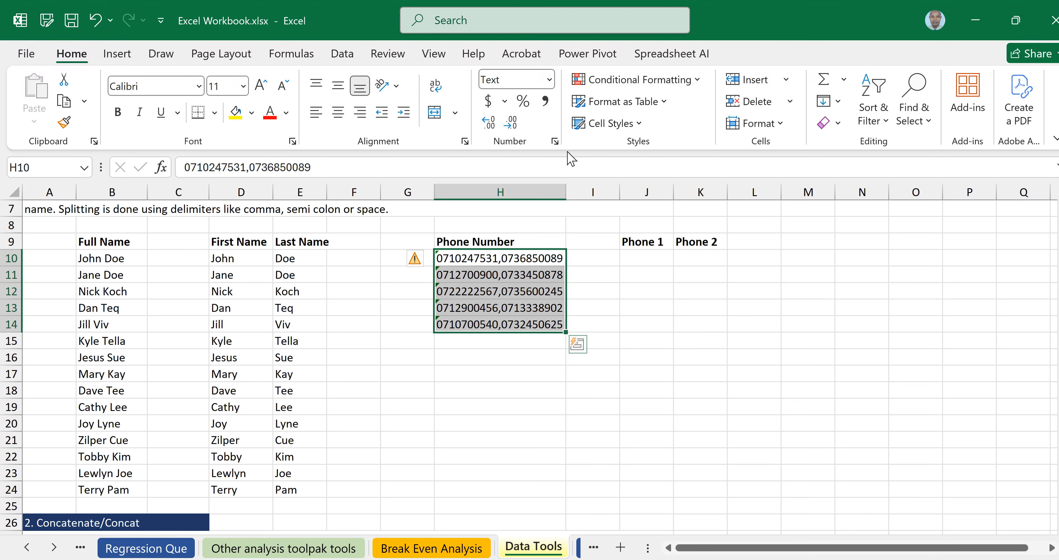
Start Text to Columns on the phone numbers, splitting at commas instead of spaces.
click(343, 55)
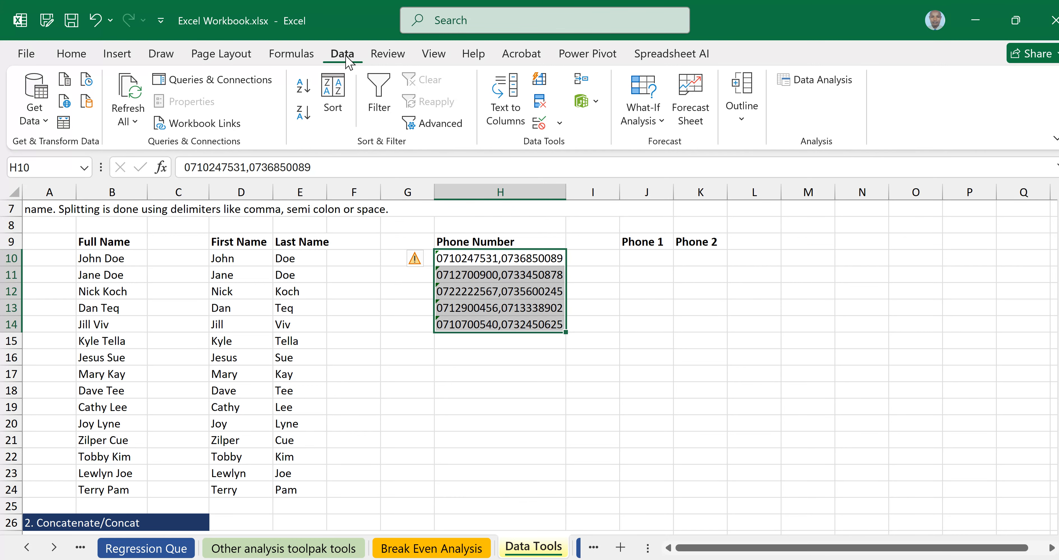
click(508, 104)
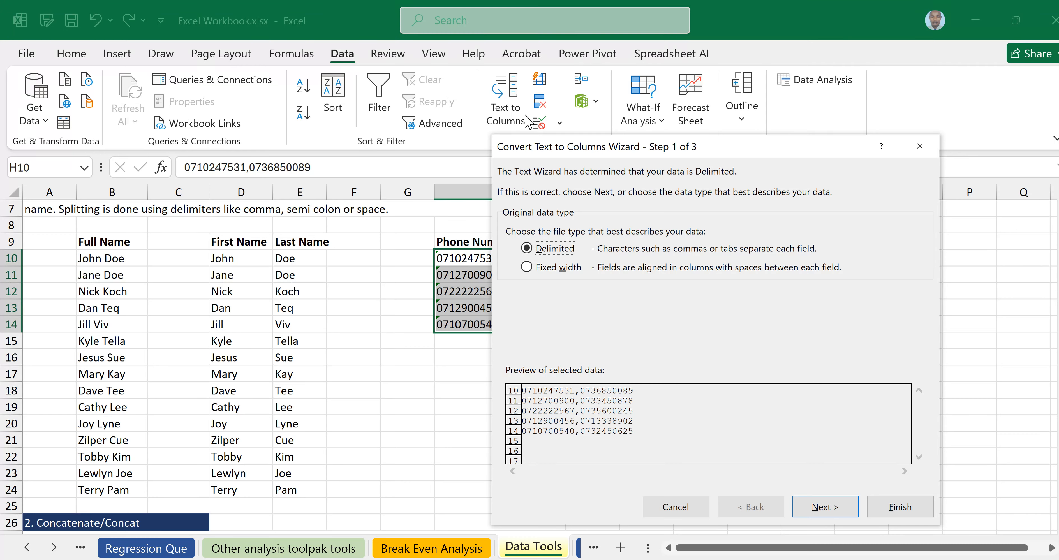
click(822, 510)
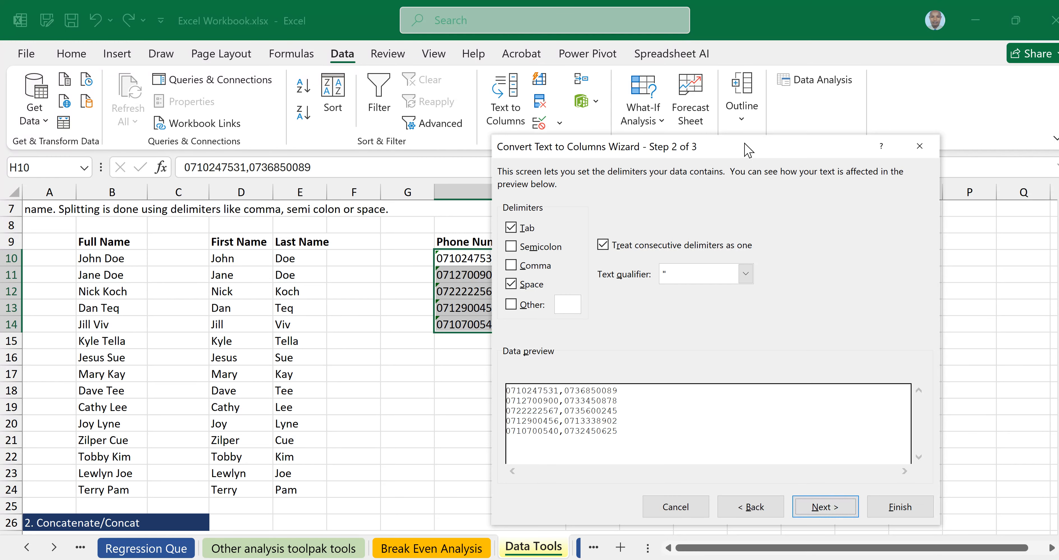
drag(748, 150, 889, 133)
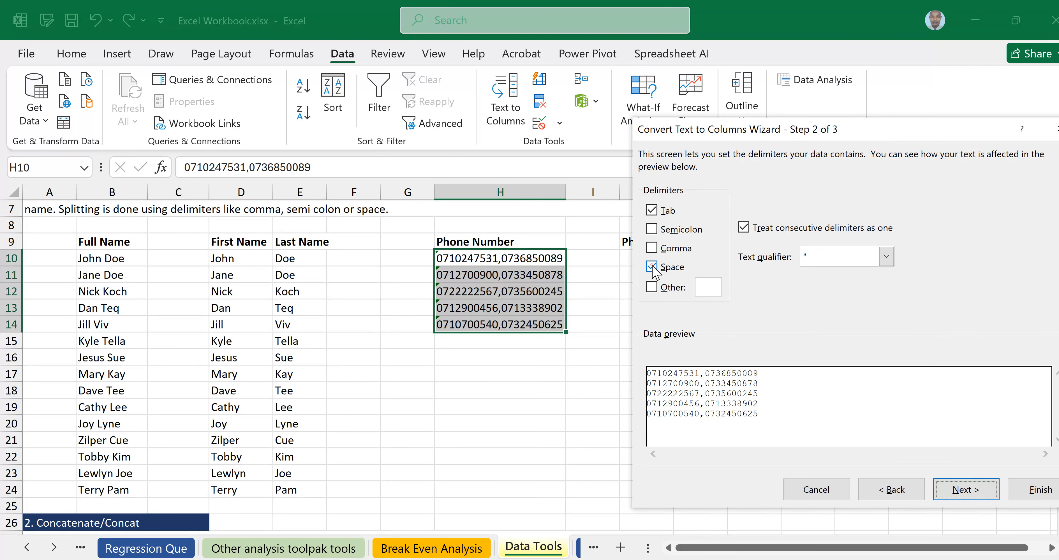
click(653, 267)
click(652, 249)
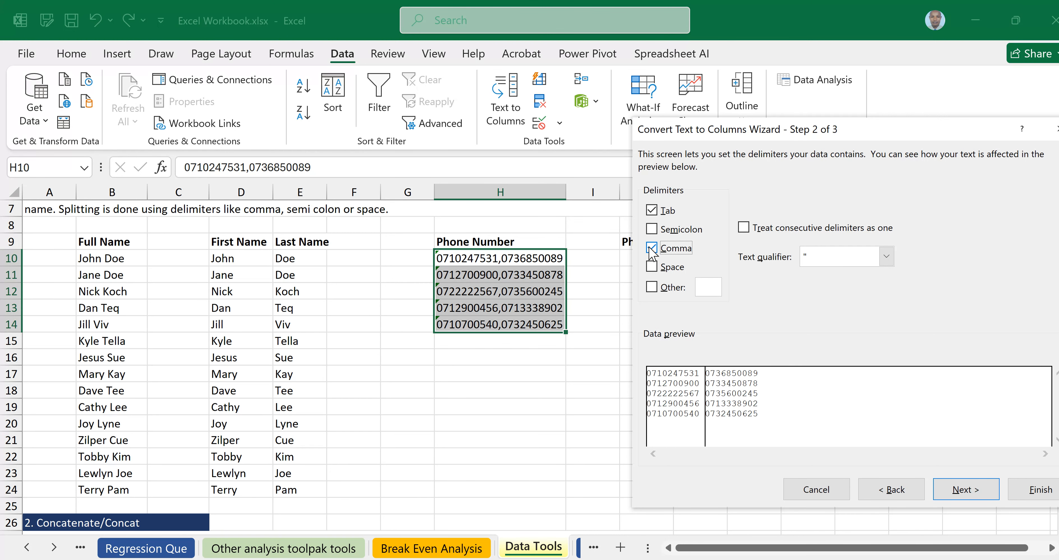
click(962, 490)
Format both split columns as Text and output them starting at J10.
drag(923, 136, 964, 193)
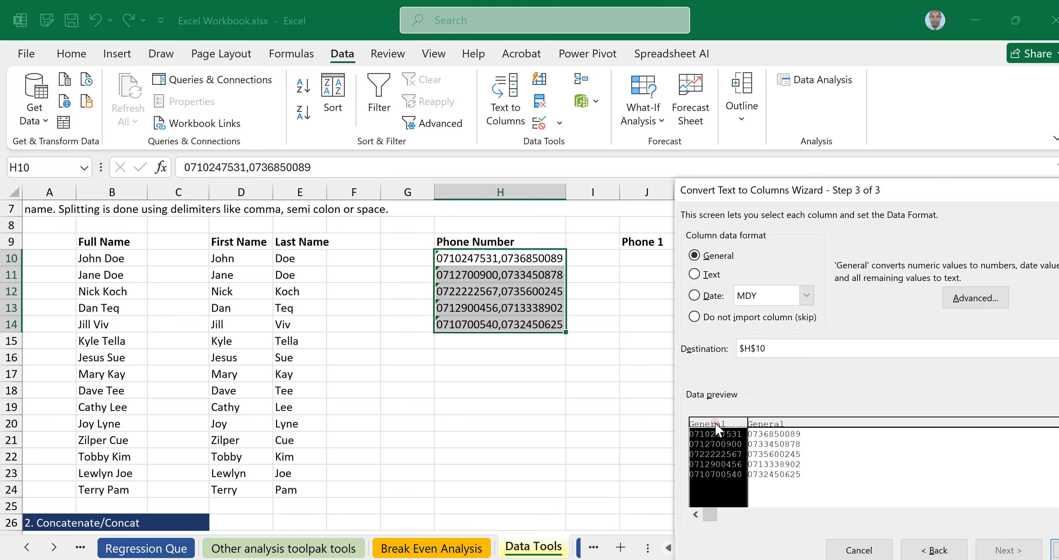
click(693, 275)
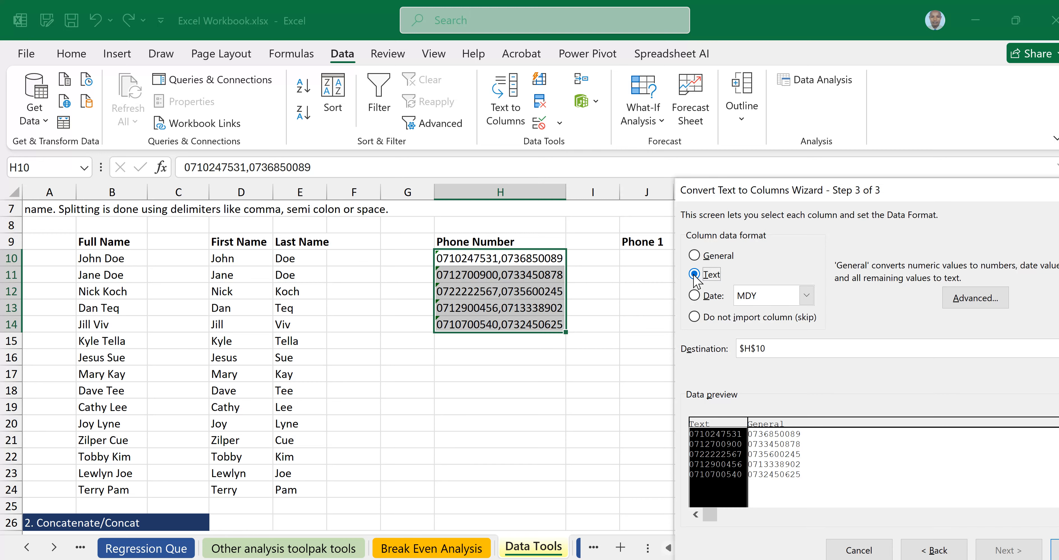
click(778, 458)
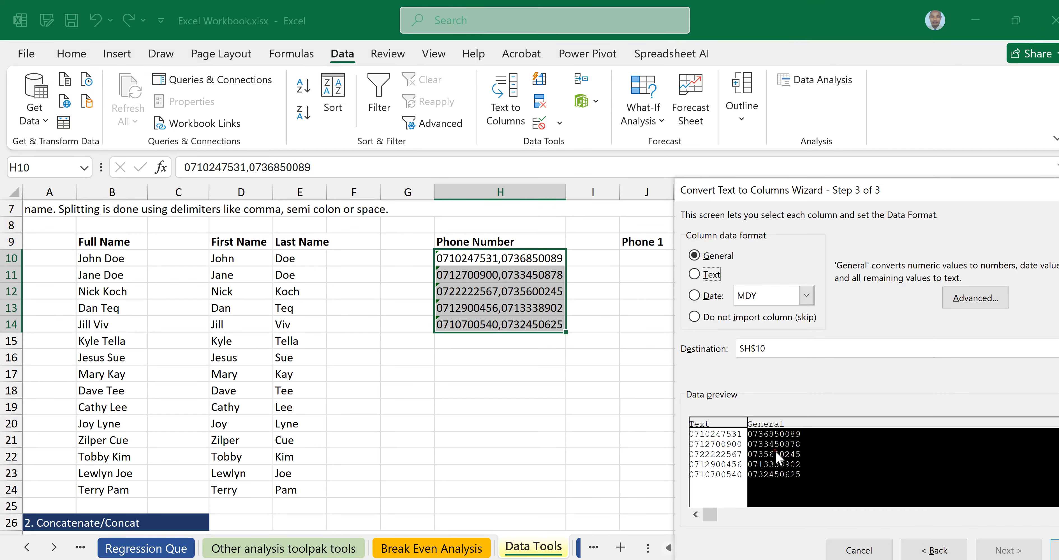
click(694, 274)
click(723, 444)
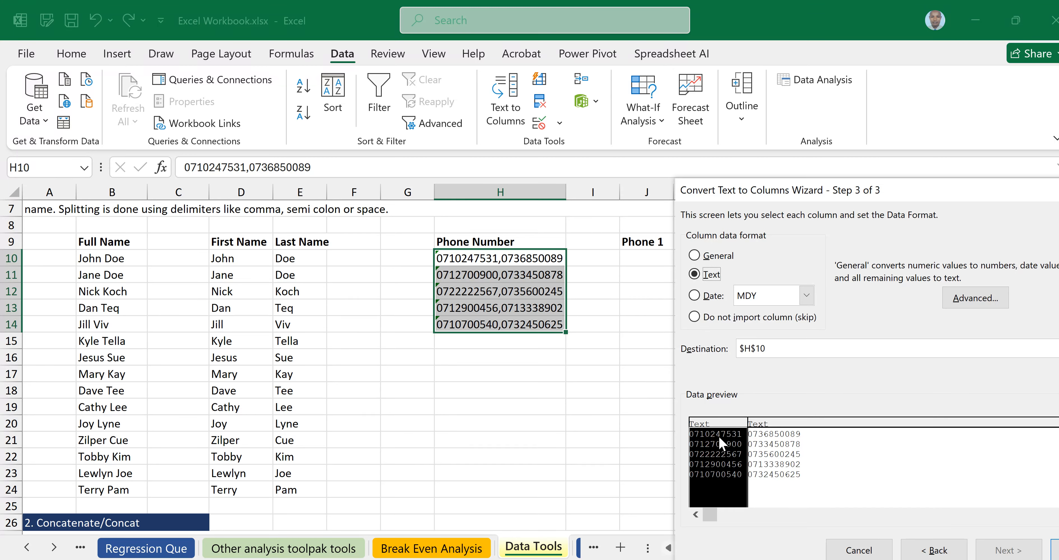
click(693, 276)
click(777, 448)
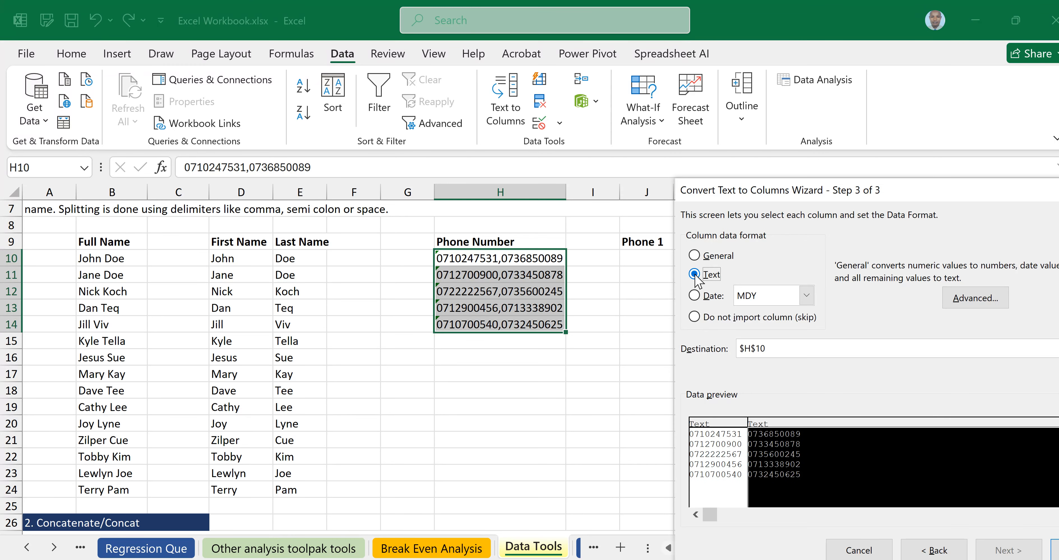
click(785, 348)
key(BackSpace)
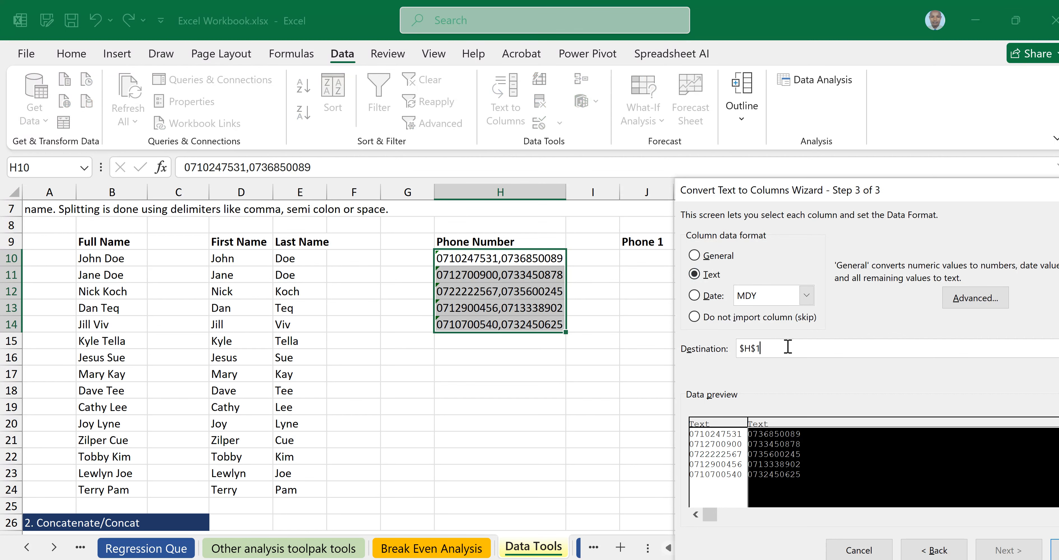
key(BackSpace)
key(BackSpace)
key(BackSpace)
key(BackSpace)
click(640, 258)
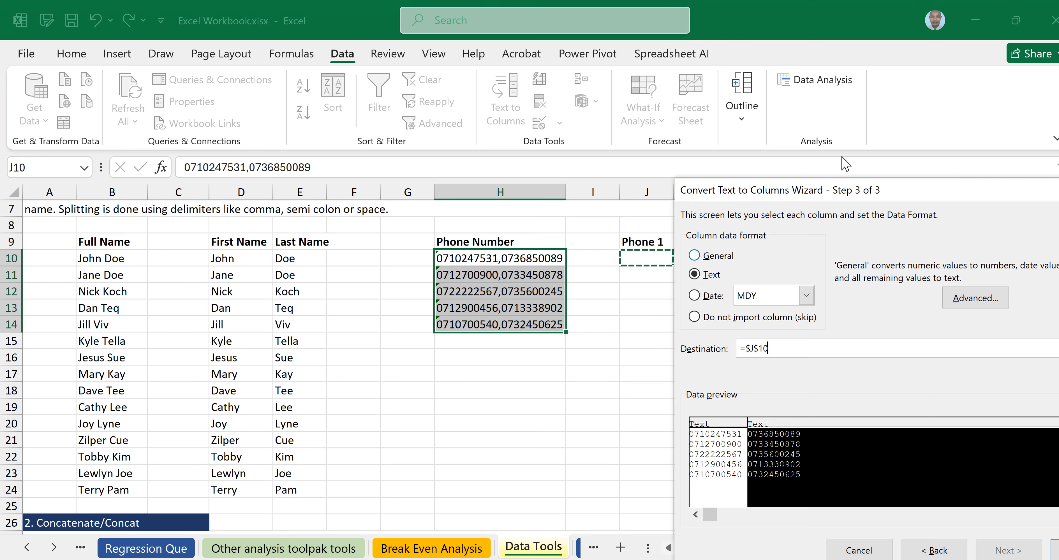
drag(904, 187, 835, 168)
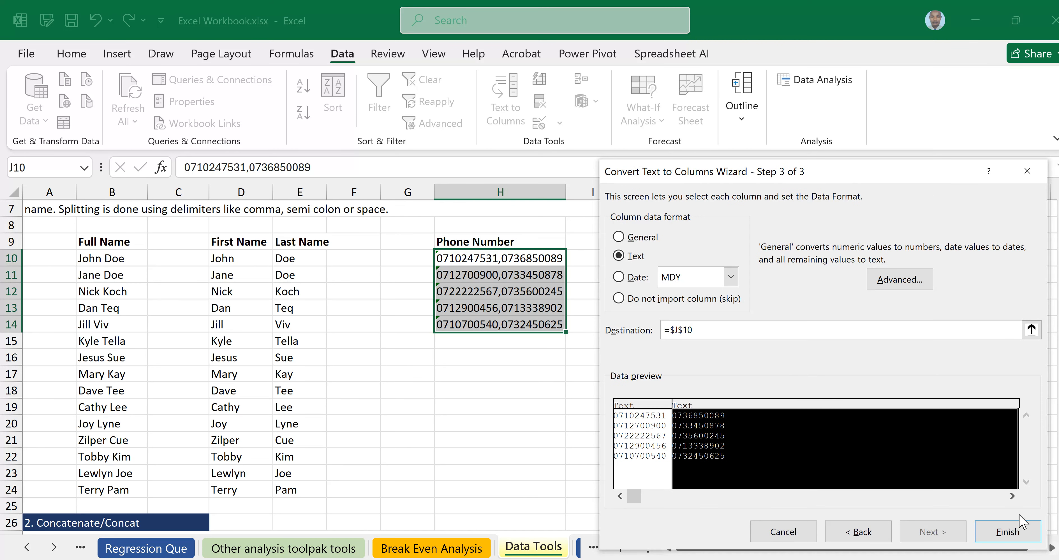
click(1010, 537)
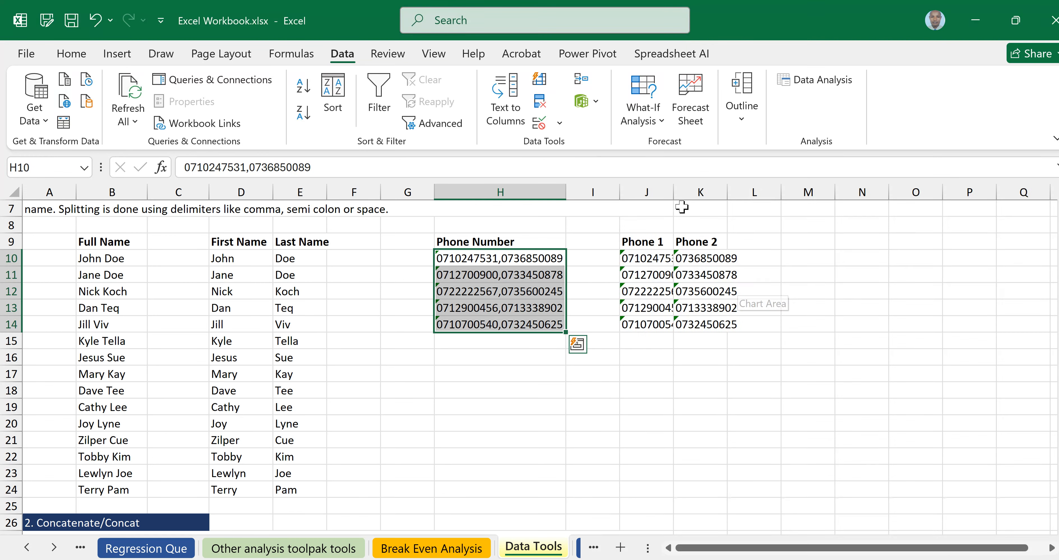
Autofit columns J and K and ignore the number-stored-as-text error on J10:K14.
double_click(672, 187)
double_click(739, 187)
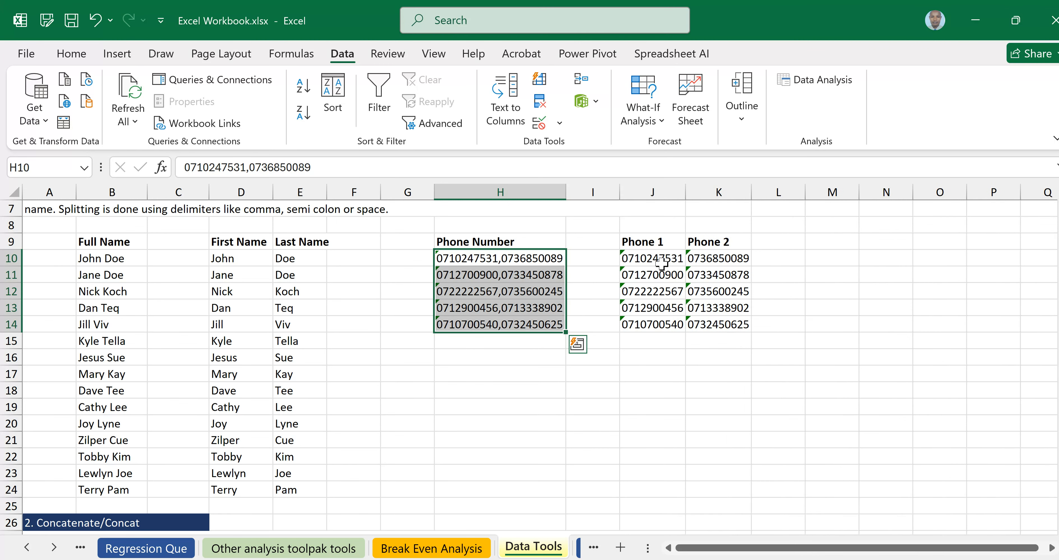
click(644, 255)
drag(683, 265, 744, 319)
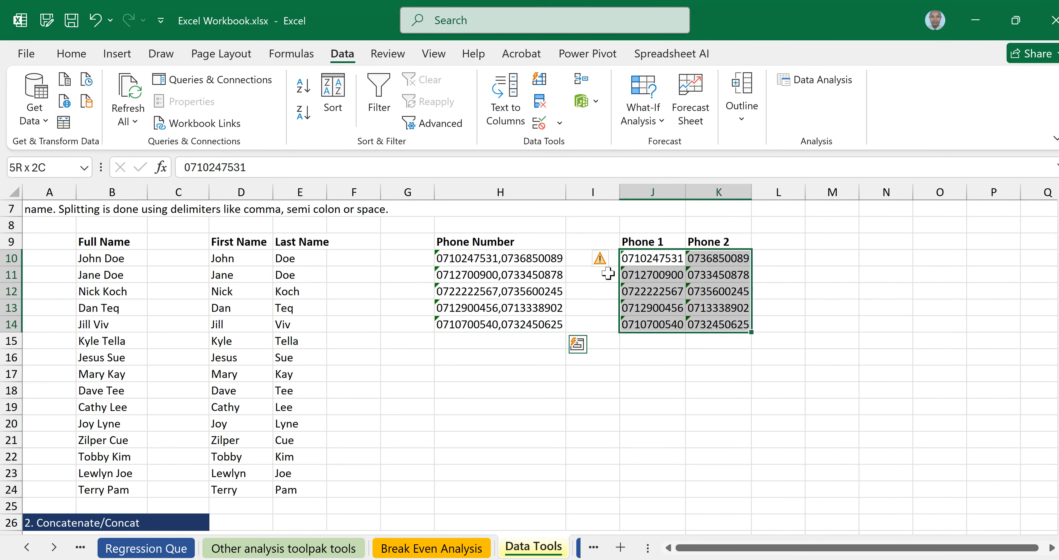
click(600, 260)
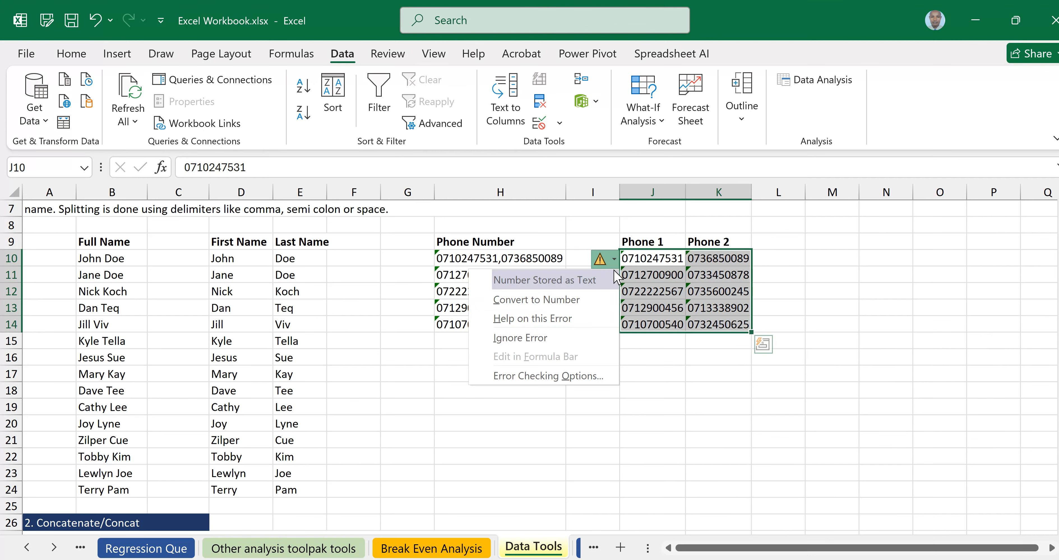
click(542, 338)
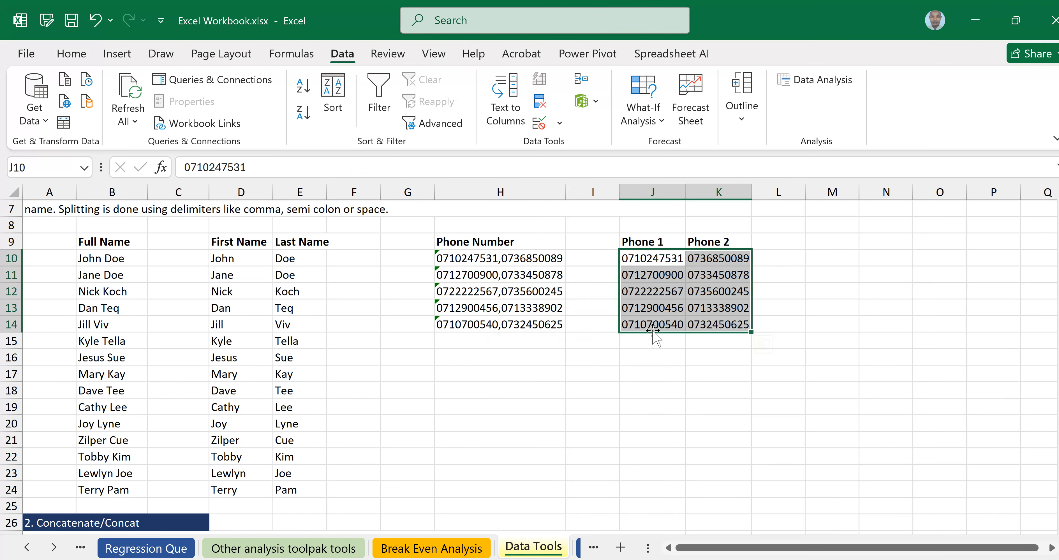
click(835, 308)
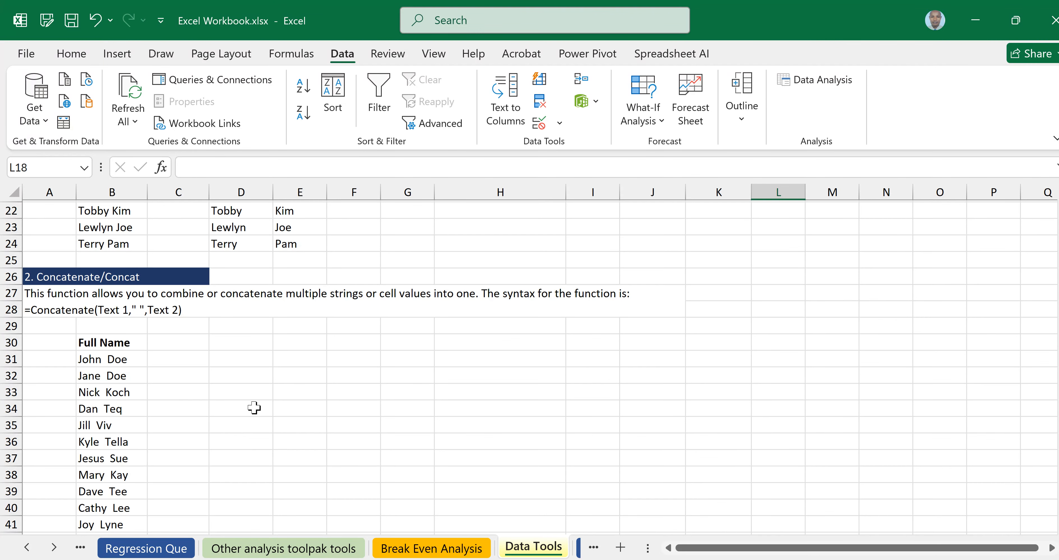
Inspect the existing full-name formula for John Doe in B31.
click(123, 362)
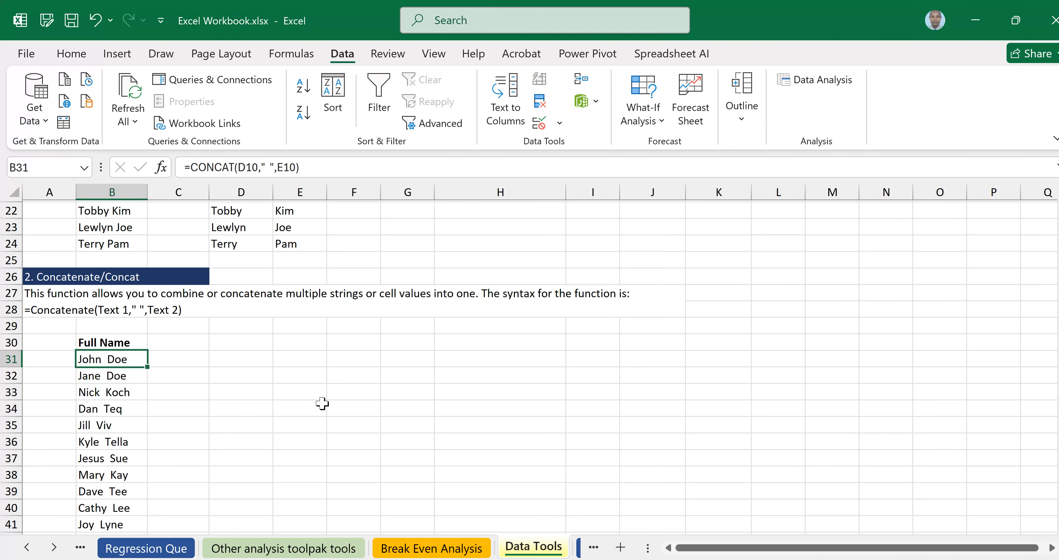
scroll(322, 403, up, 3)
scroll(321, 403, down, 4)
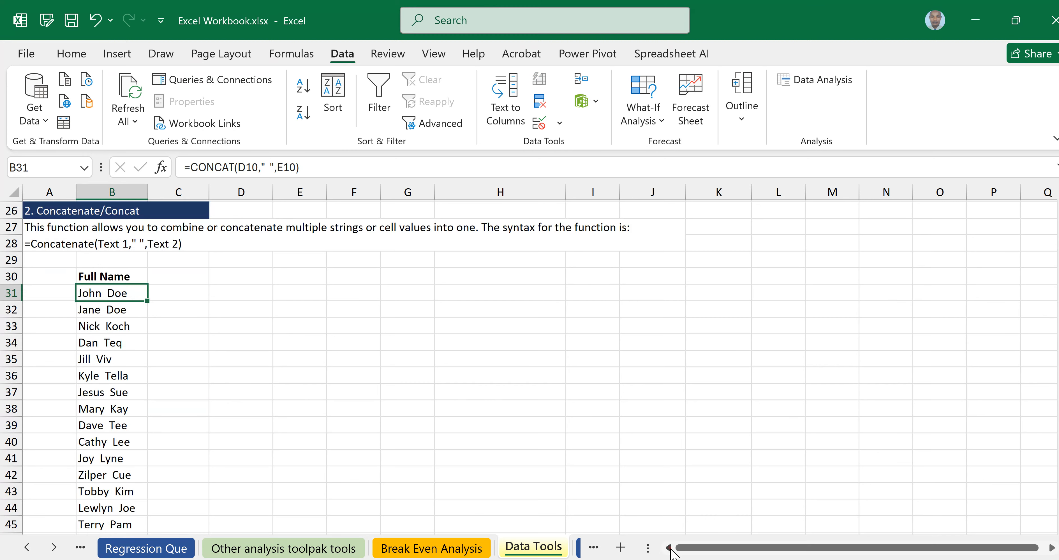
click(322, 373)
scroll(198, 359, up, 3)
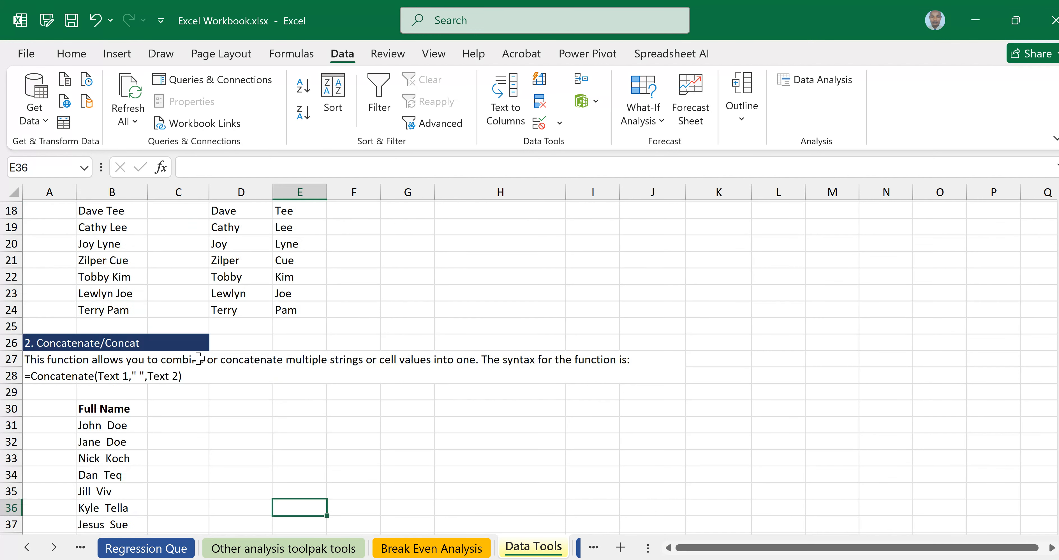
scroll(198, 359, down, 5)
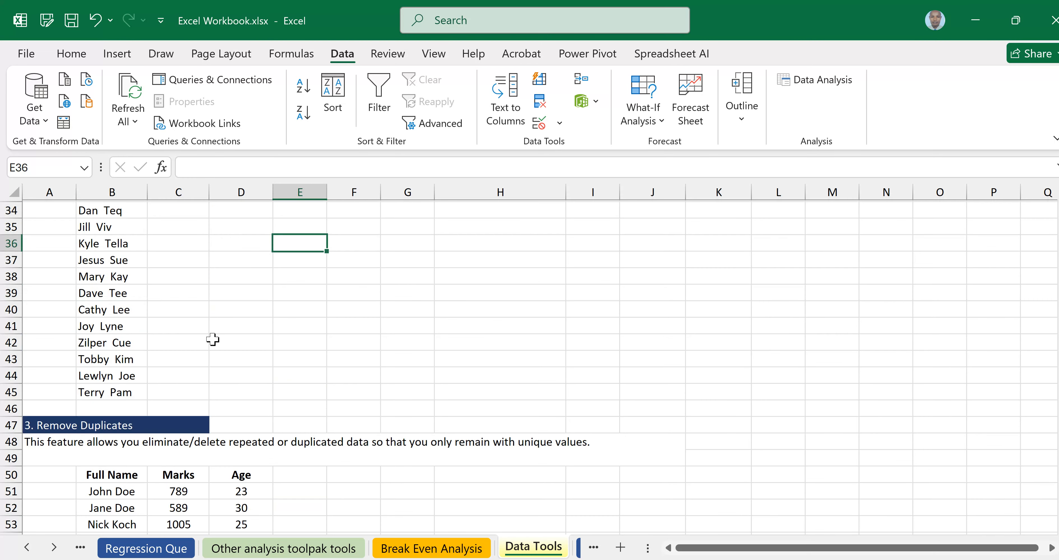
scroll(213, 339, up, 4)
click(98, 358)
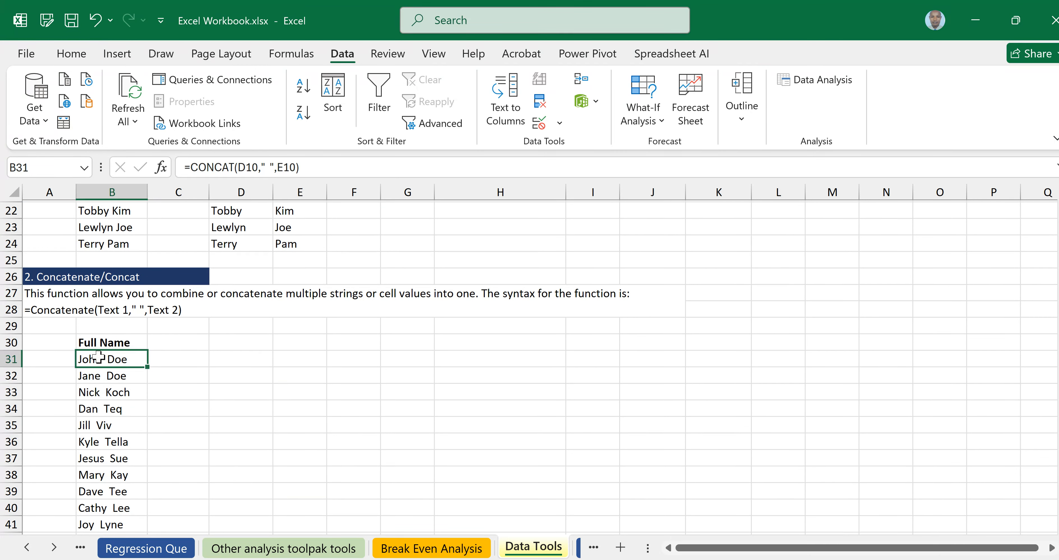
scroll(529, 362, down, 2)
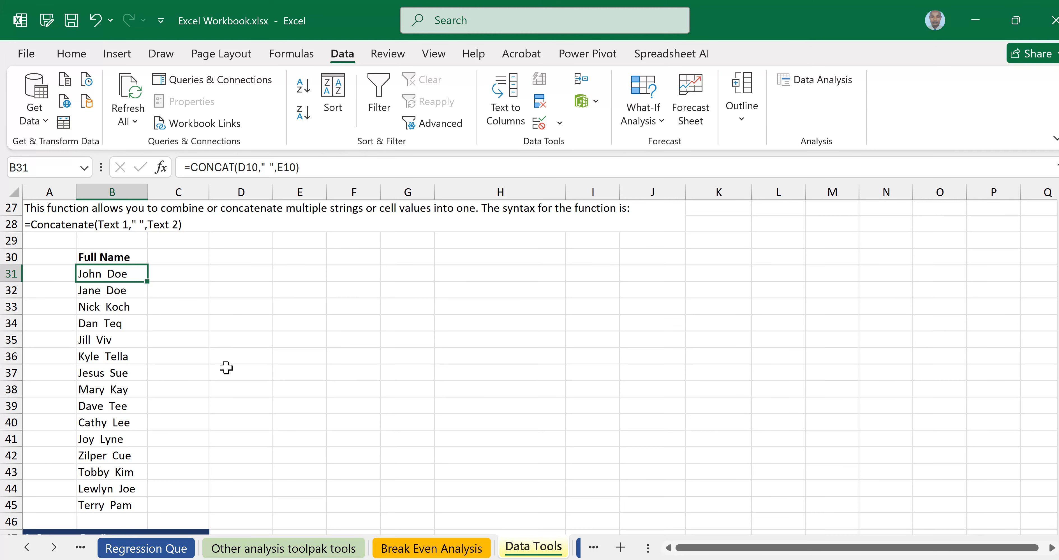
Clear the contents of the Full Name cells B31:B45.
drag(114, 274, 119, 489)
right_click(108, 444)
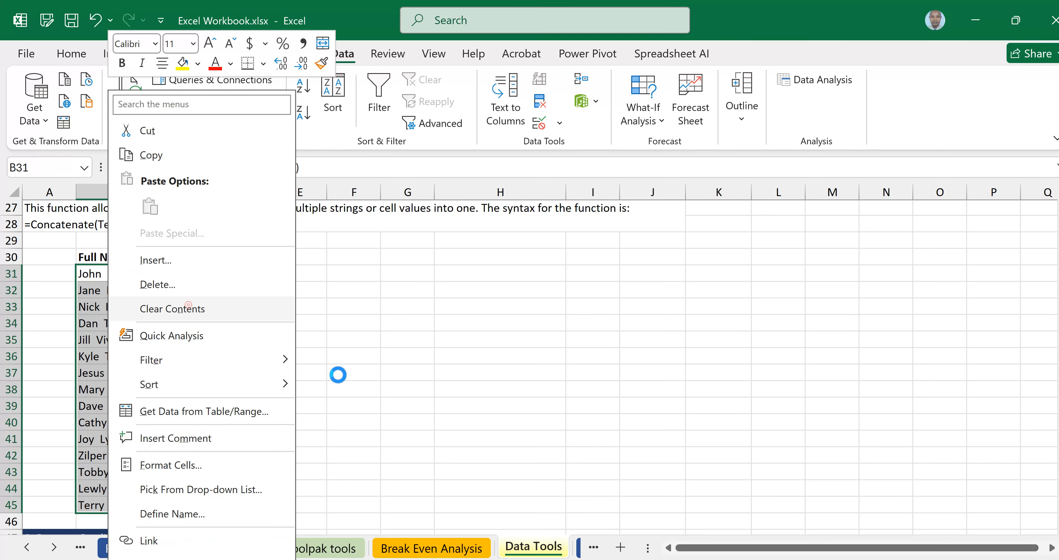
click(188, 309)
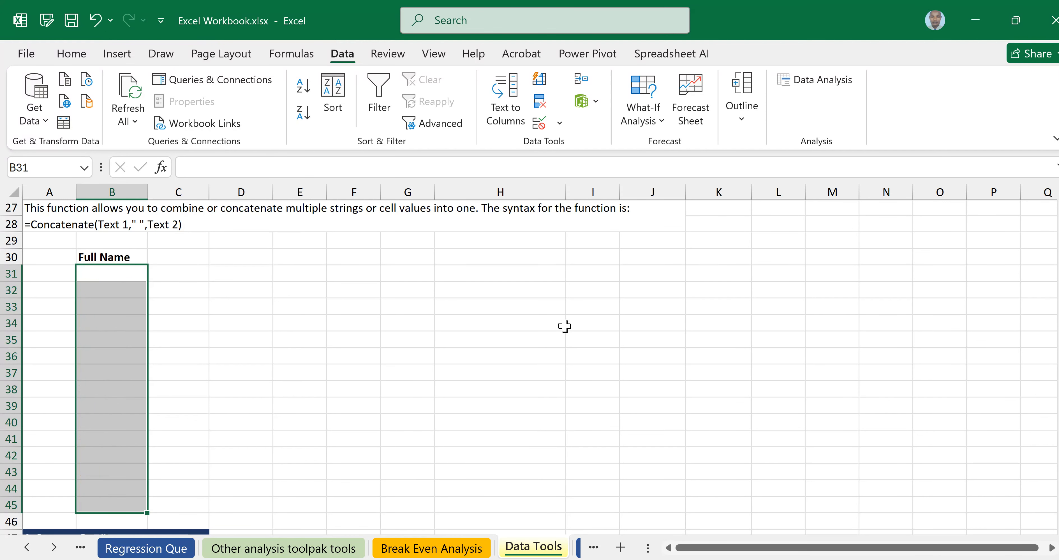
scroll(565, 326, up, 3)
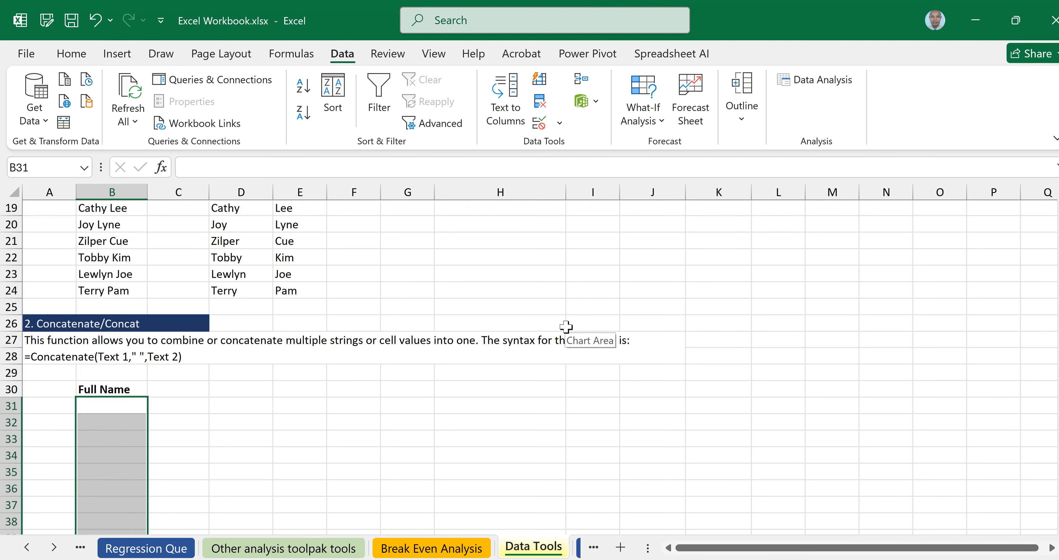
scroll(566, 326, down, 3)
click(109, 275)
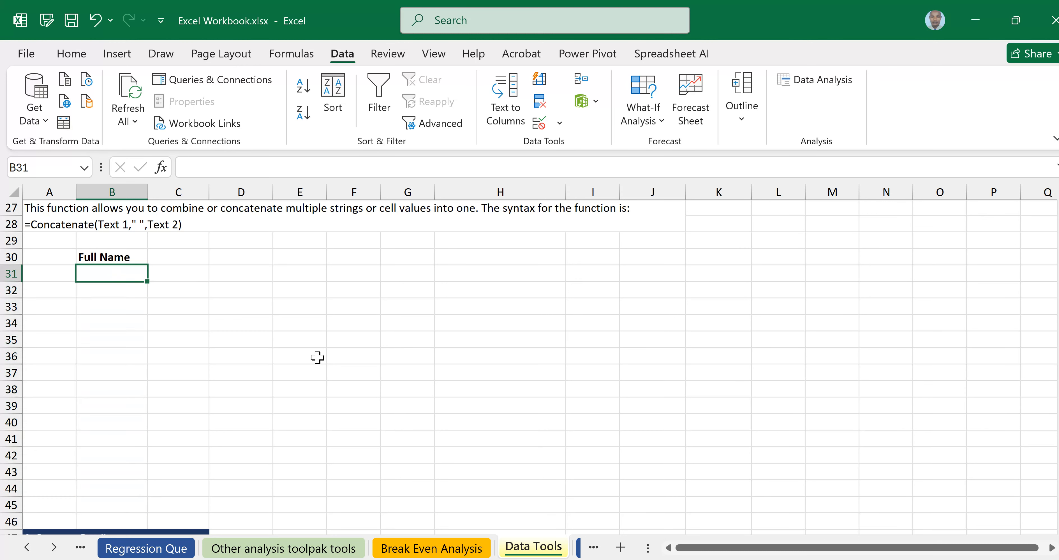
Undo the clearing, then clear B31:B45 again.
click(95, 20)
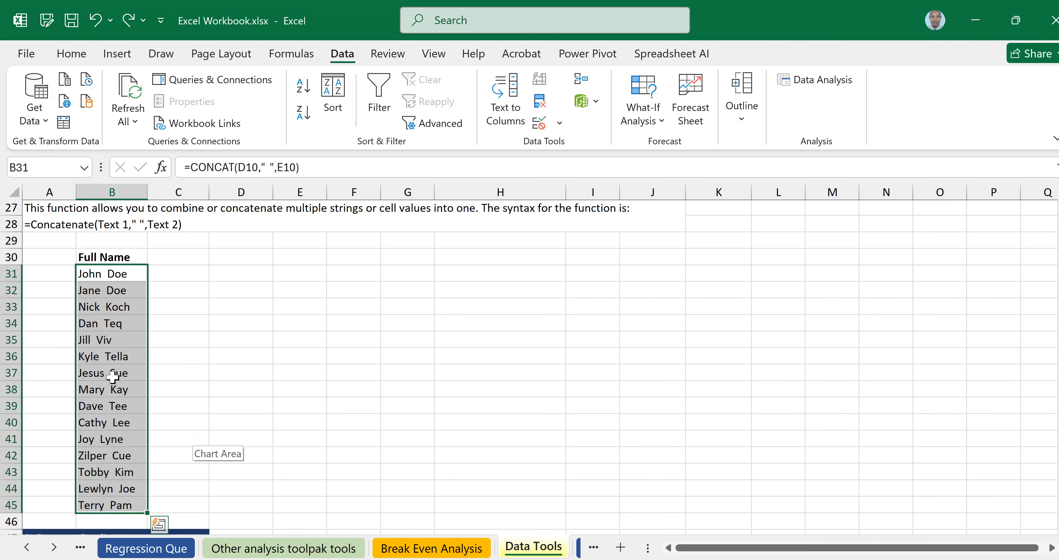
right_click(110, 373)
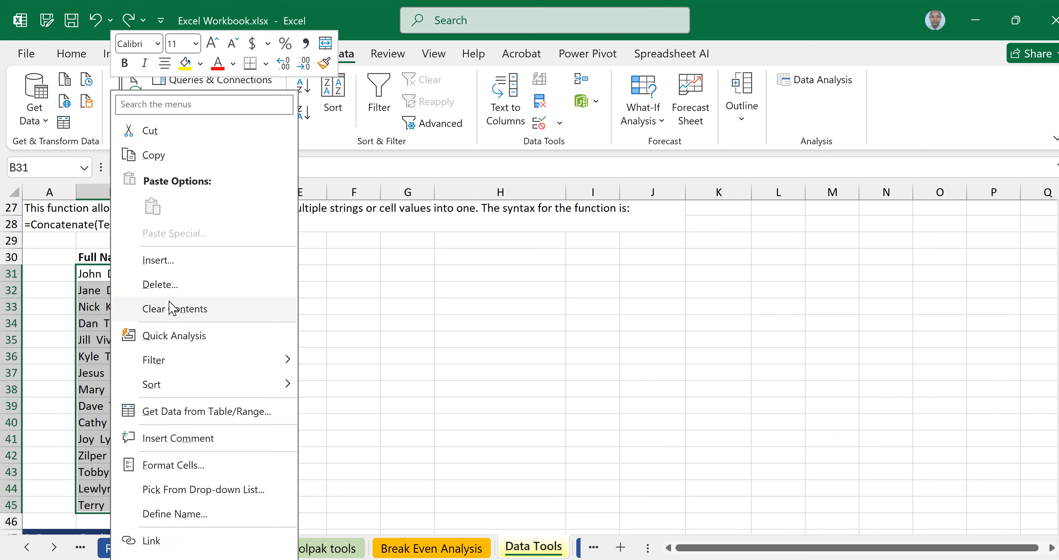
click(181, 306)
click(124, 274)
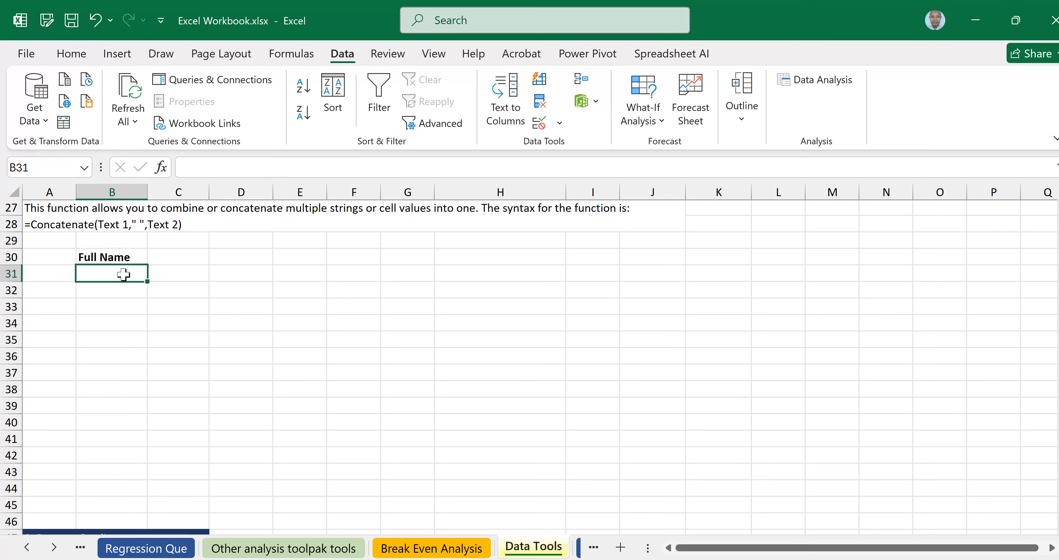
scroll(123, 274, up, 7)
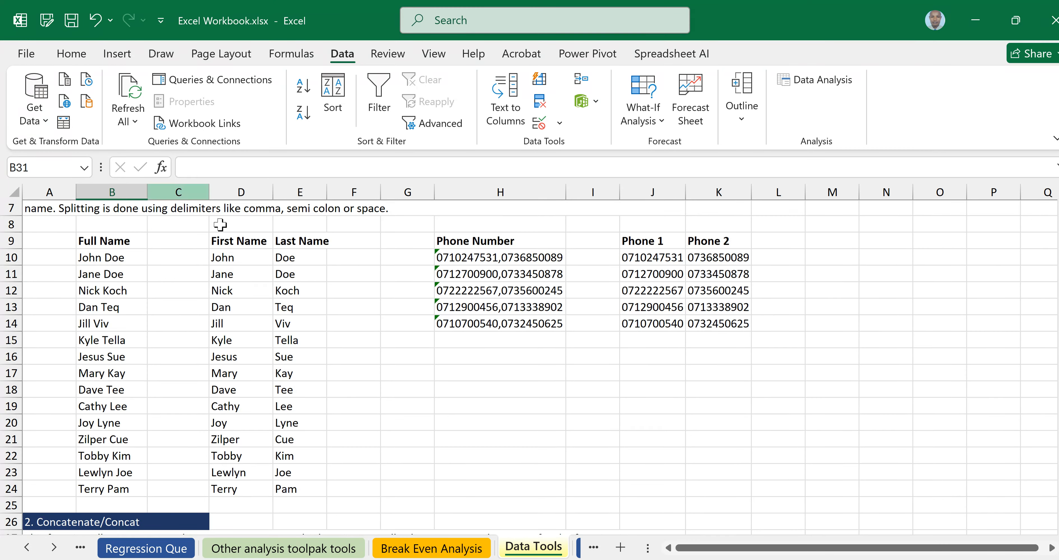
click(228, 257)
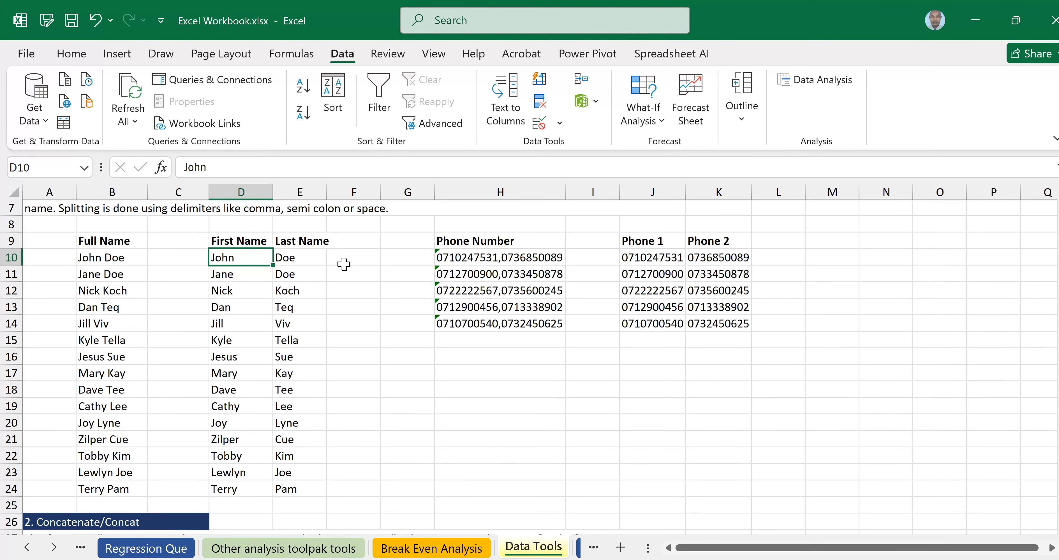
scroll(174, 331, down, 5)
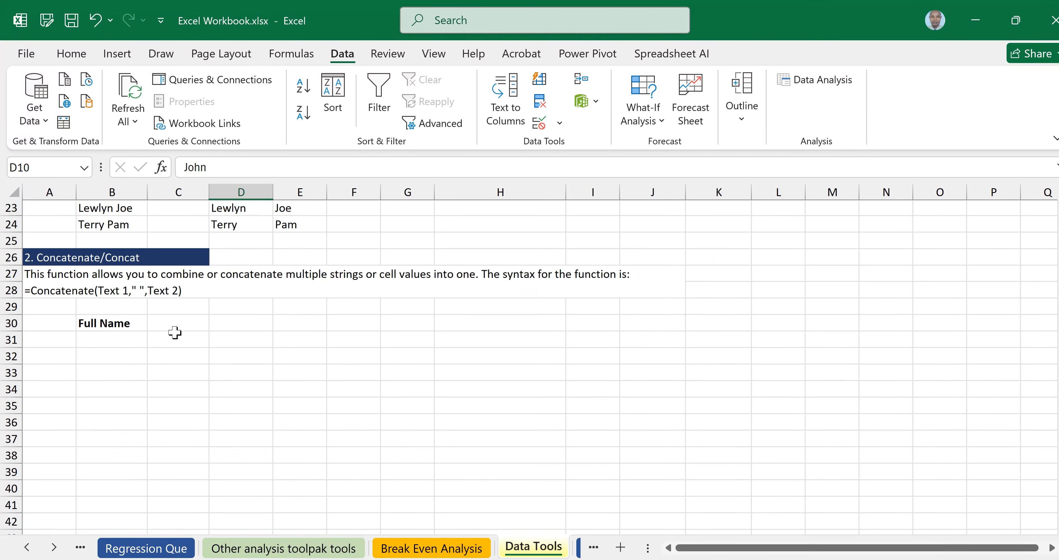
Type =concat in B31 and accept CONCAT from autocomplete to start =CONCAT(.
click(106, 339)
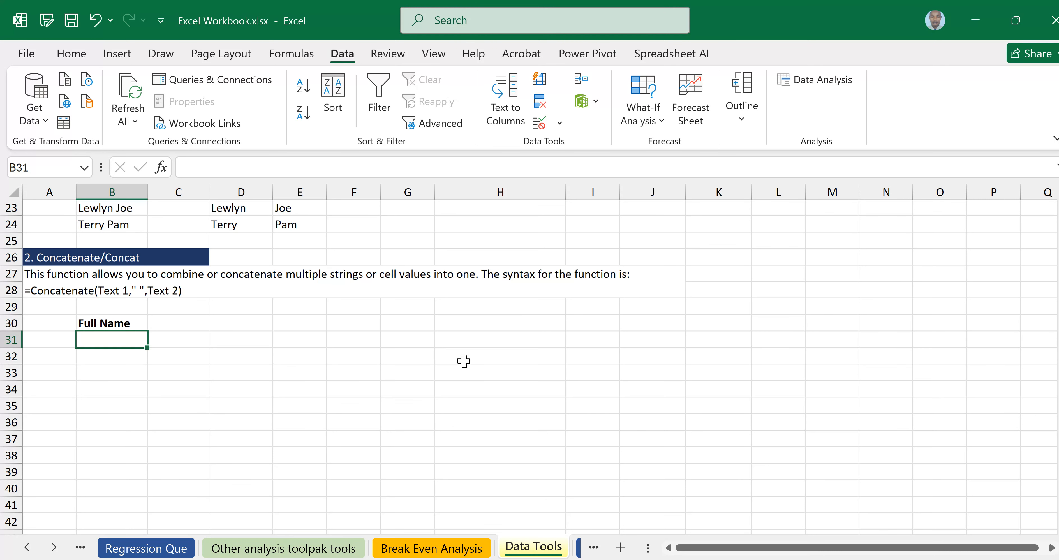
text(=)
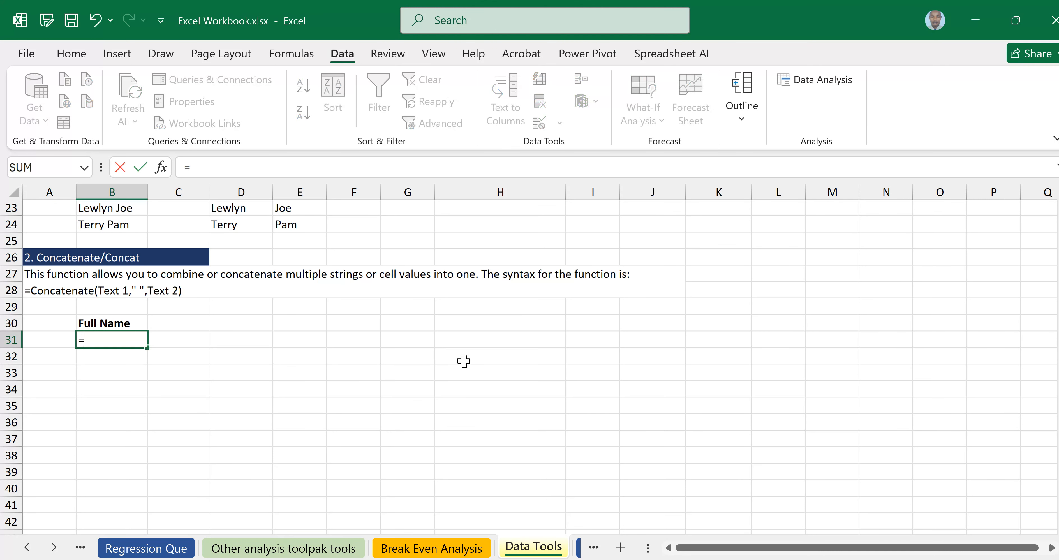
text(conca)
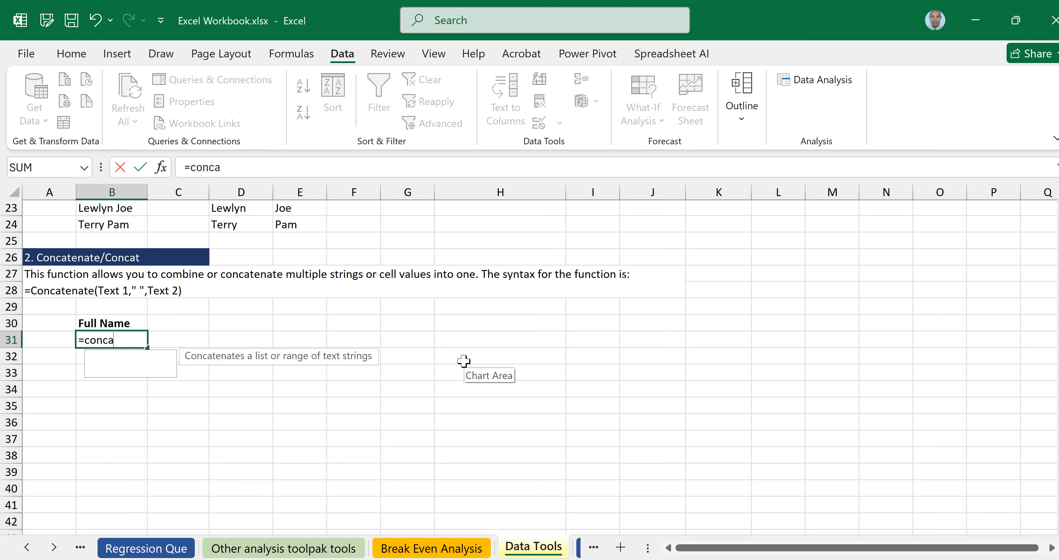
text(t)
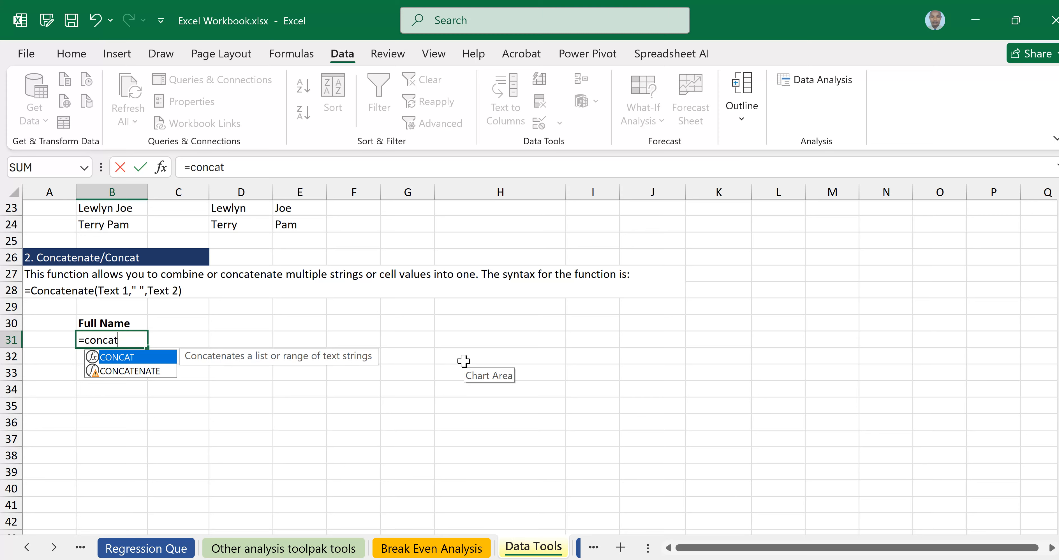
double_click(137, 357)
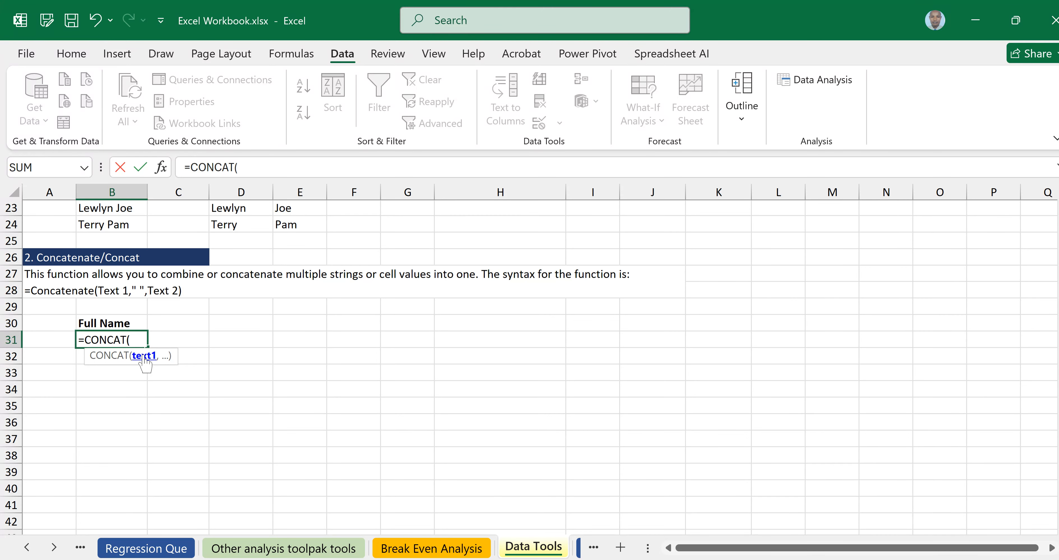
scroll(307, 359, up, 3)
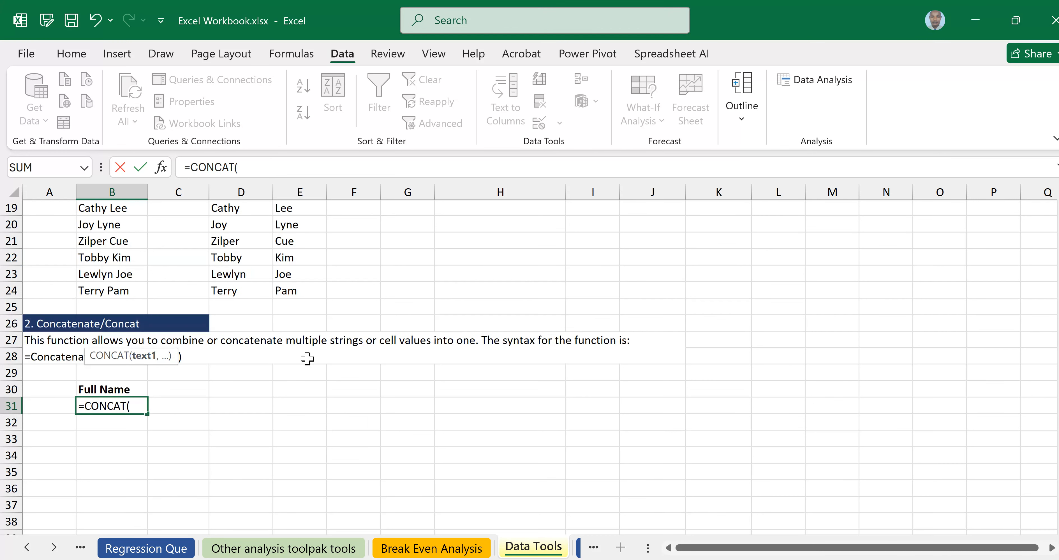
scroll(307, 358, up, 4)
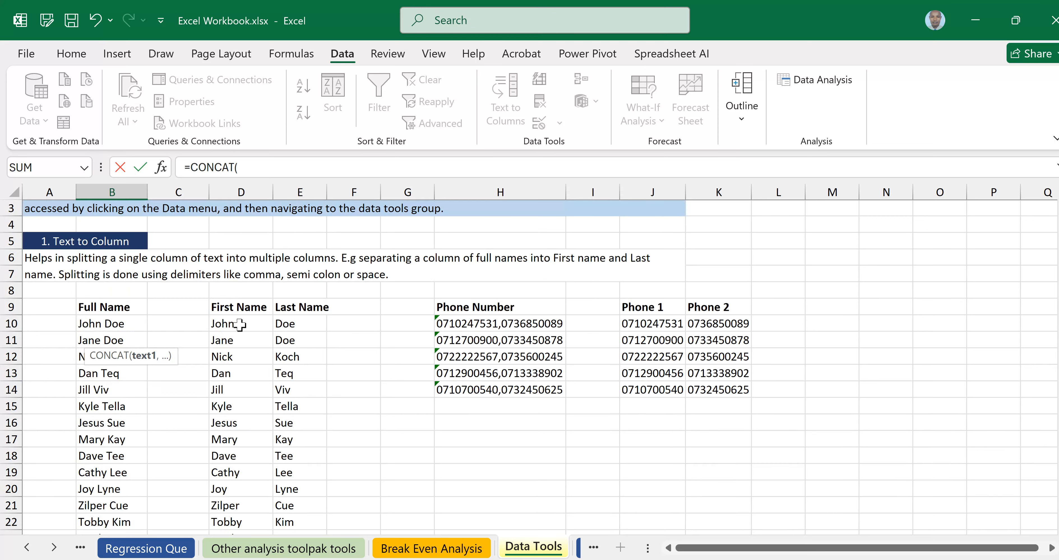
Add the first name in D10 as the CONCAT formula's first argument.
scroll(240, 325, up, 1)
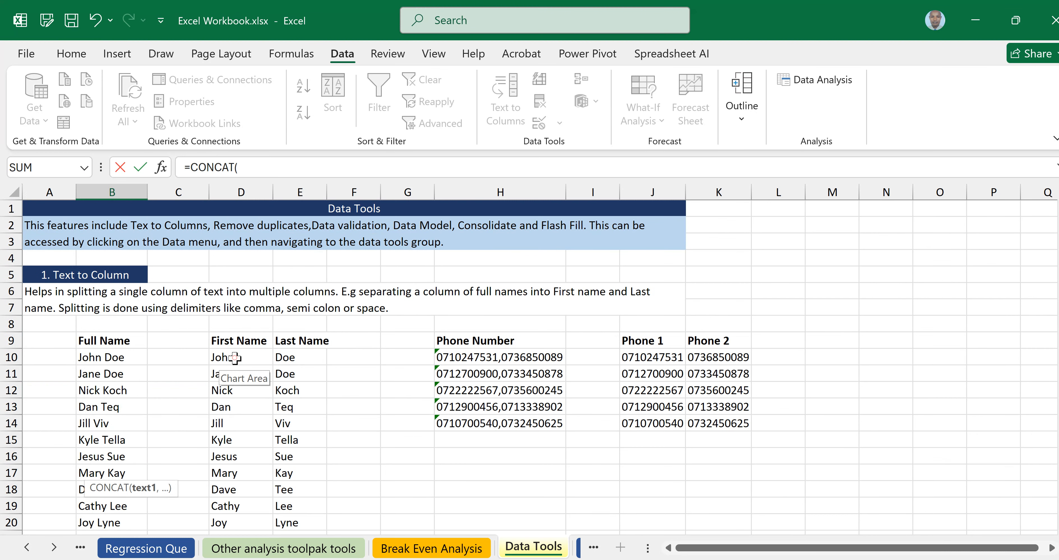
click(234, 358)
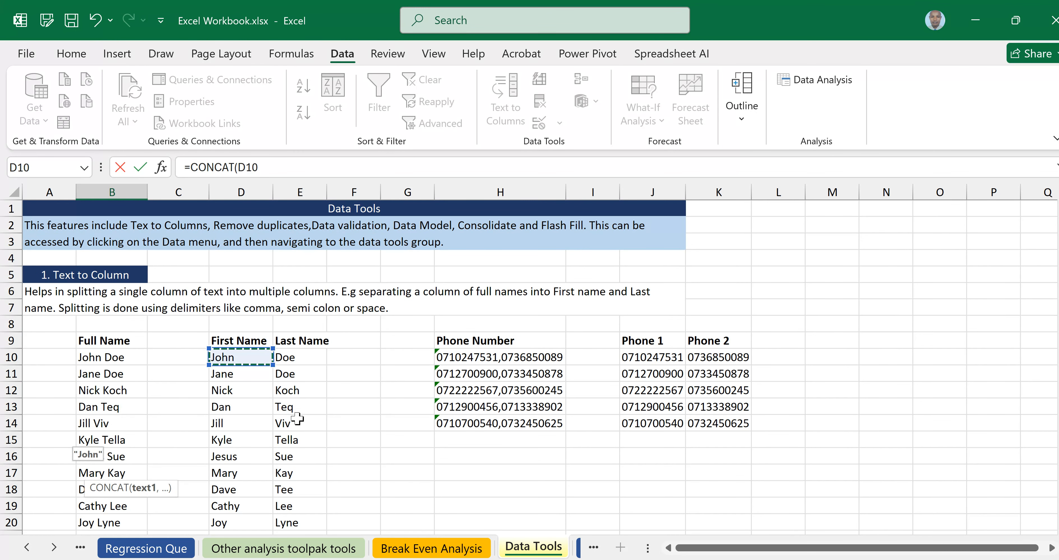
scroll(239, 419, down, 5)
click(165, 441)
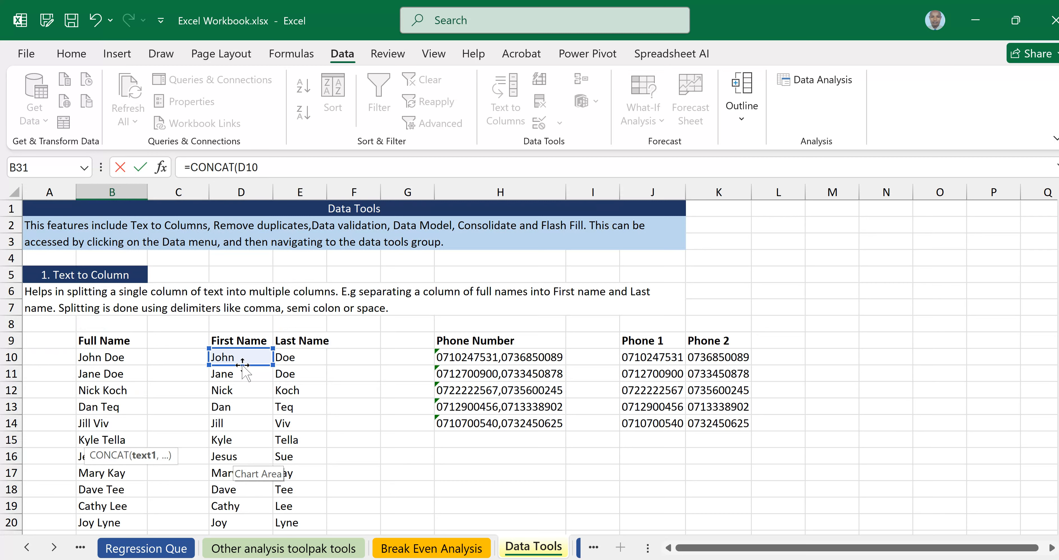
scroll(267, 472, down, 4)
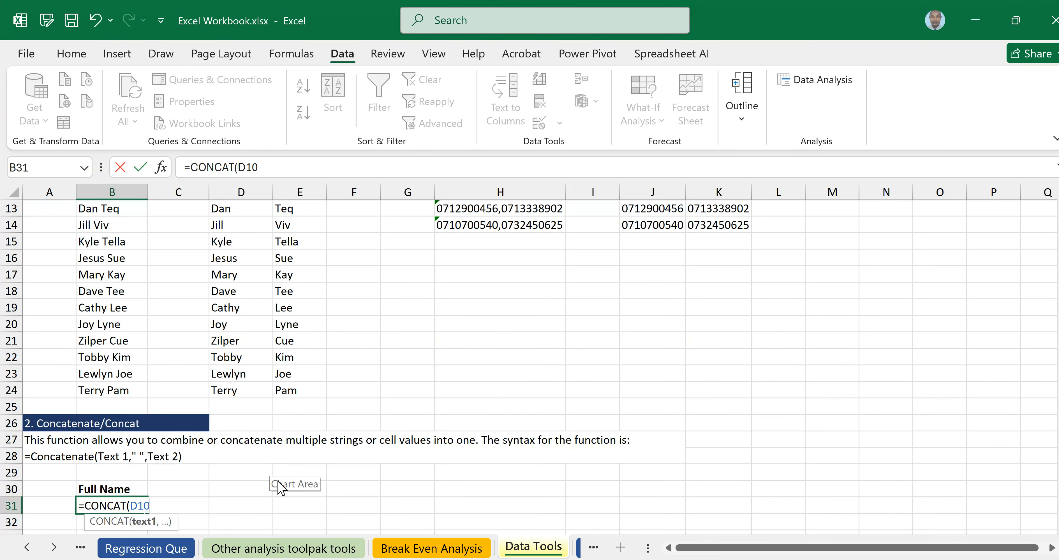
Add the " " separator and E10, committing =CONCAT(D10," ",E10) in B31.
text(,)
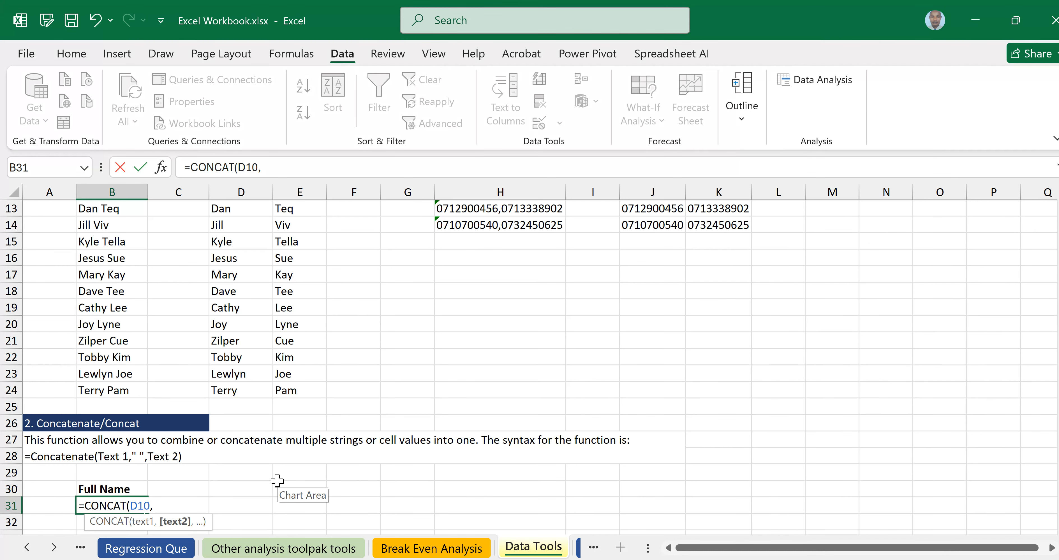
text(")
scroll(342, 366, down, 1)
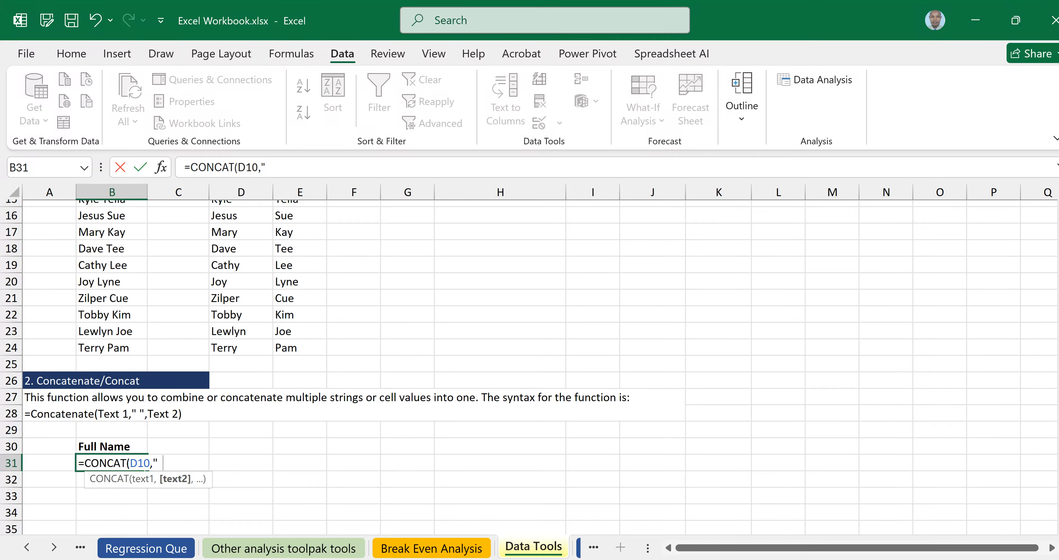
text(")
text(,)
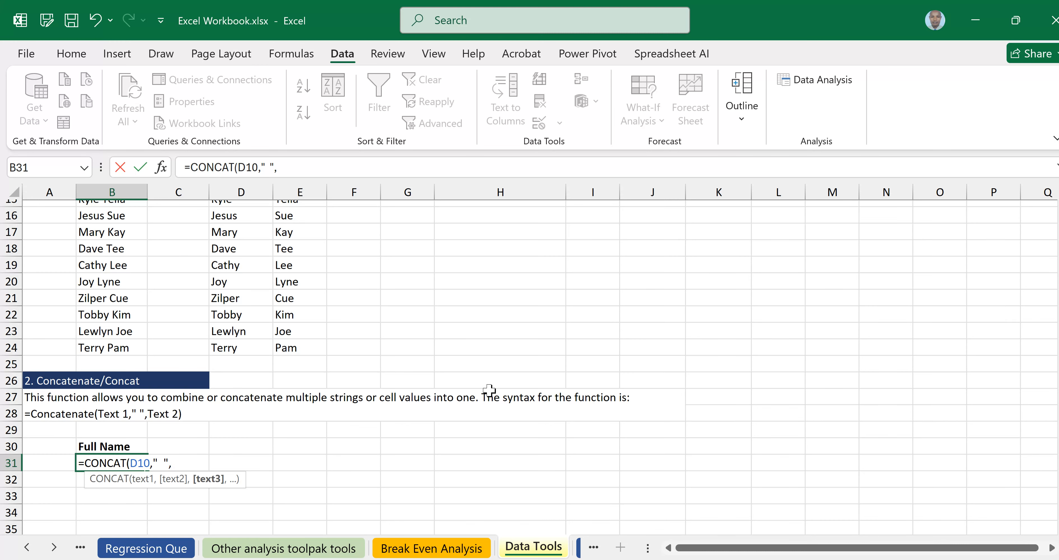
scroll(489, 390, up, 3)
scroll(489, 390, up, 2)
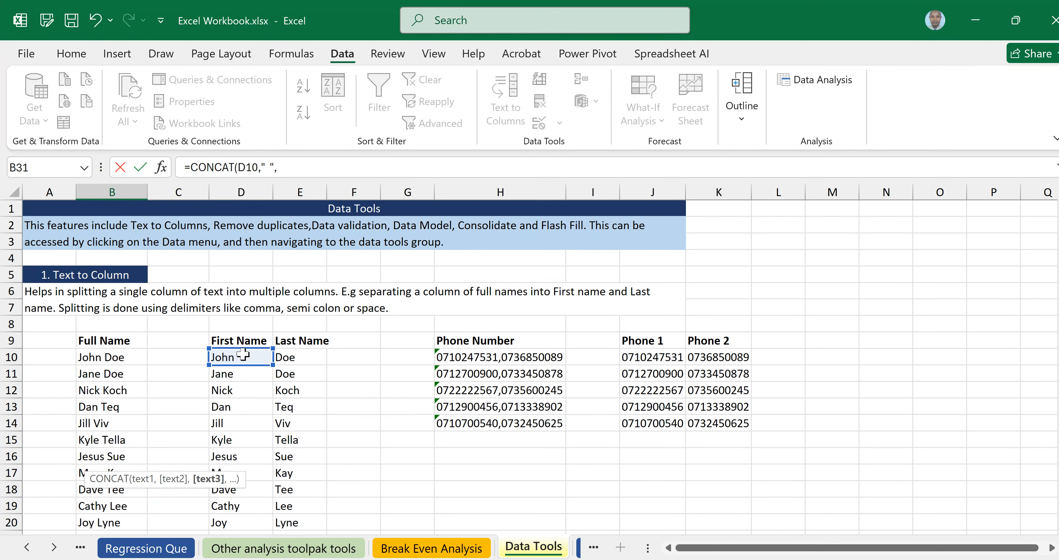
click(302, 358)
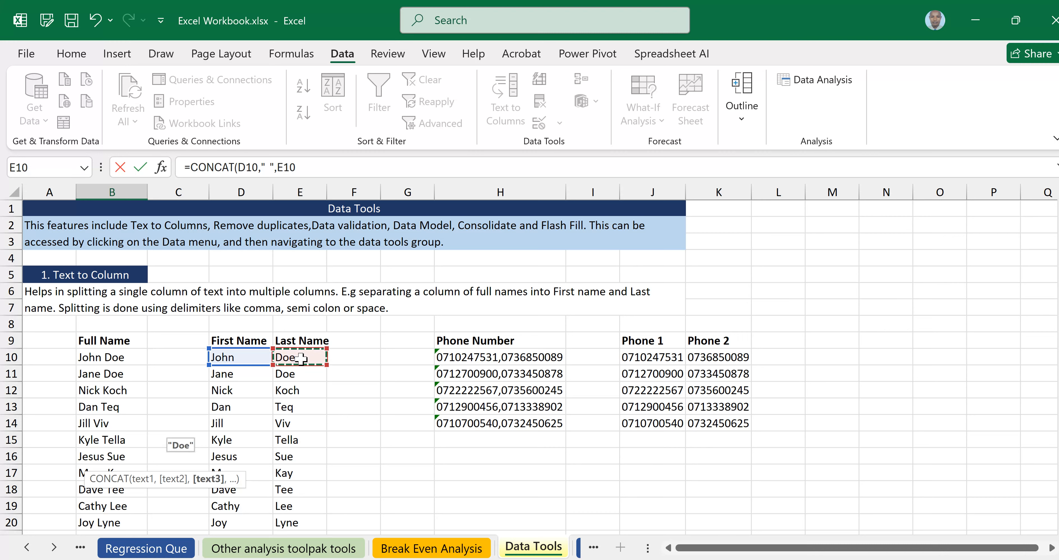
scroll(302, 358, down, 7)
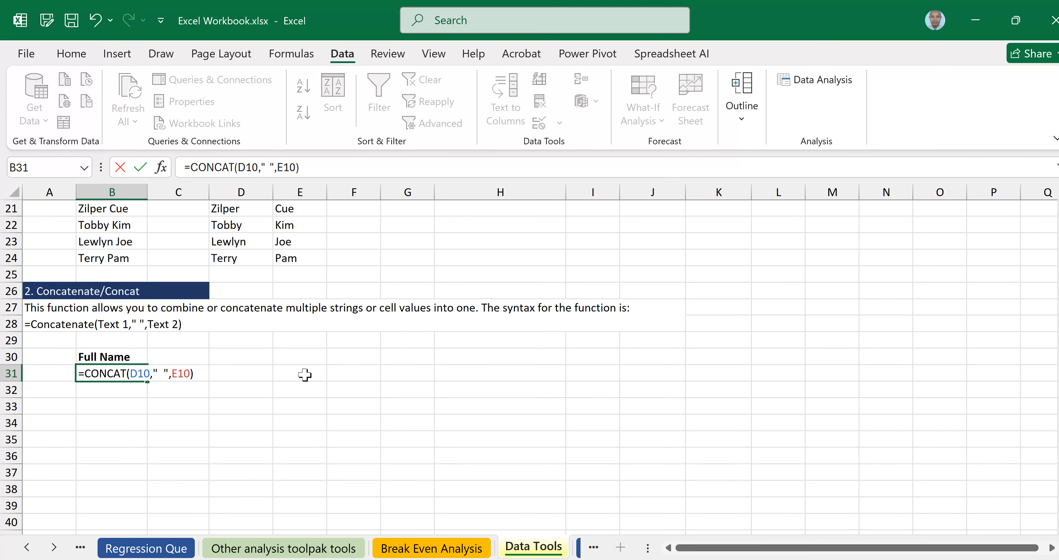
scroll(304, 374, up, 5)
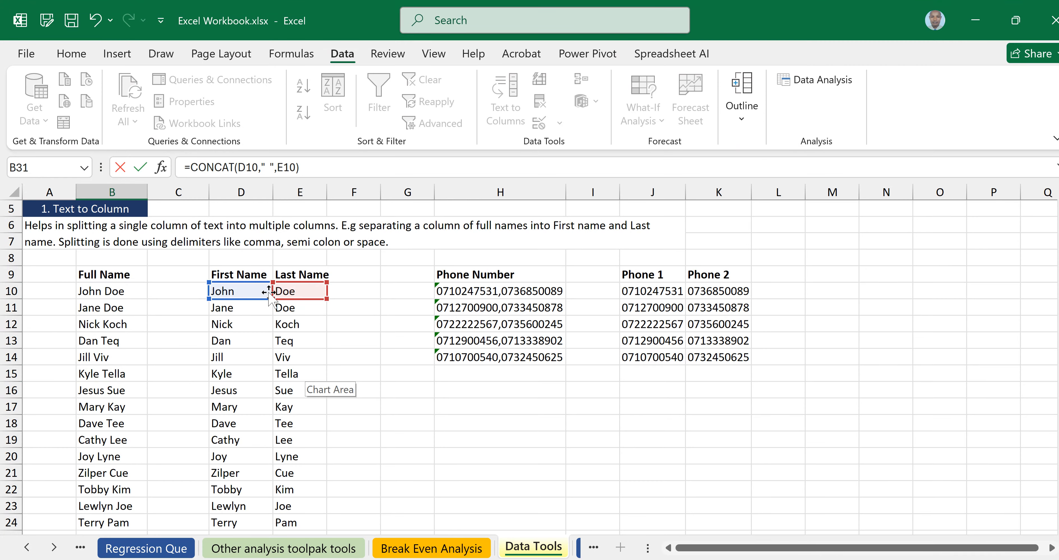
scroll(254, 379, down, 5)
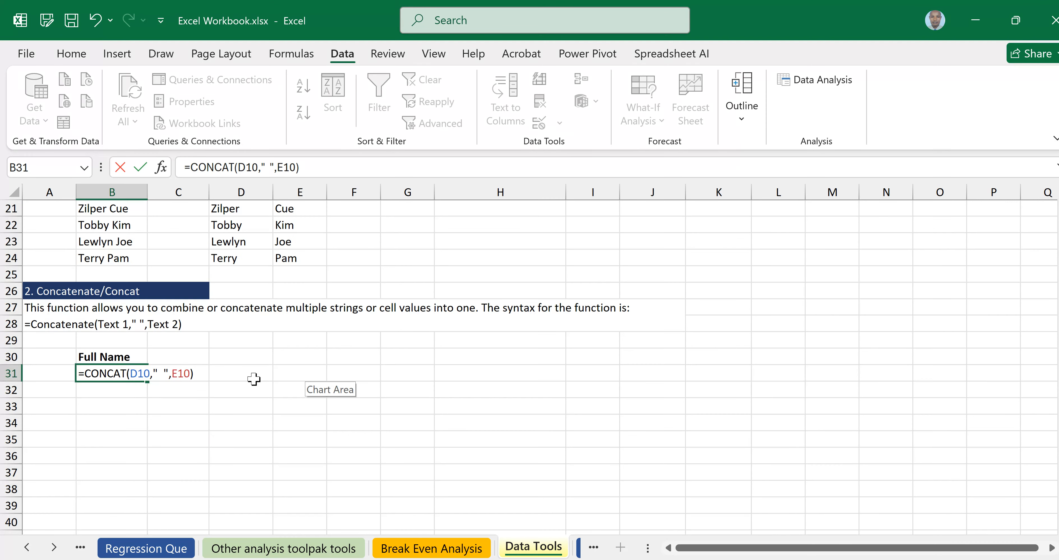
key(Return)
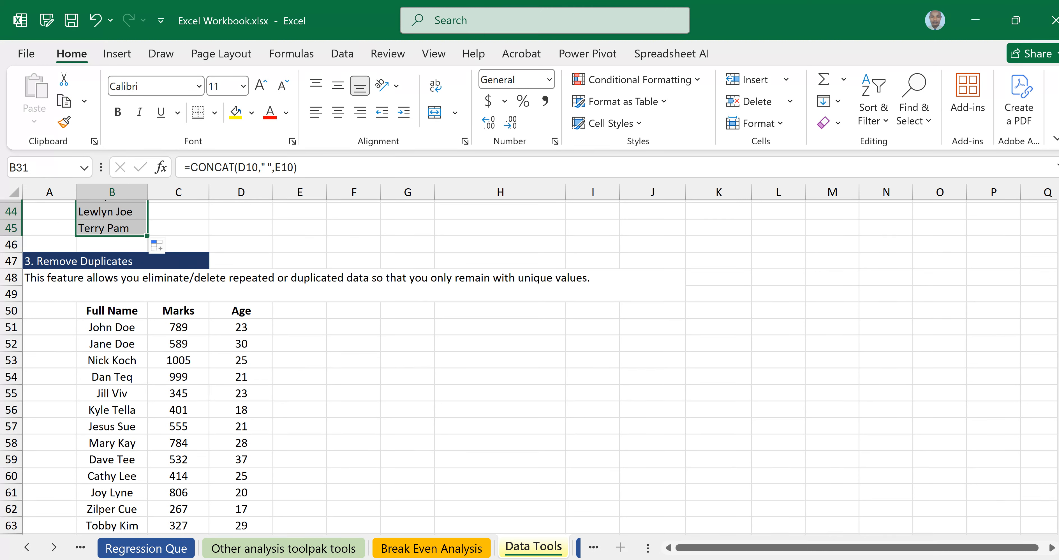
scroll(179, 429, down, 2)
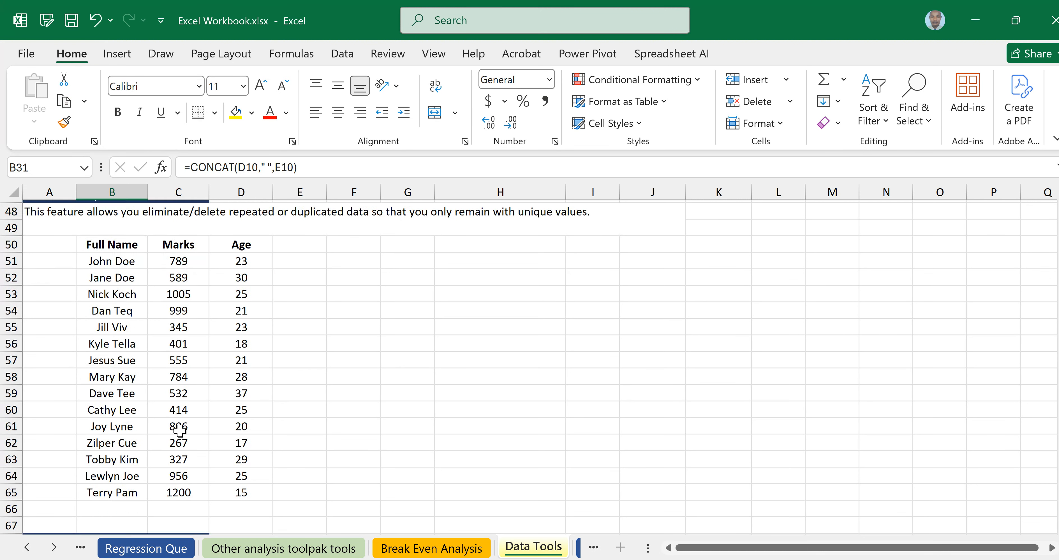
scroll(179, 430, down, 2)
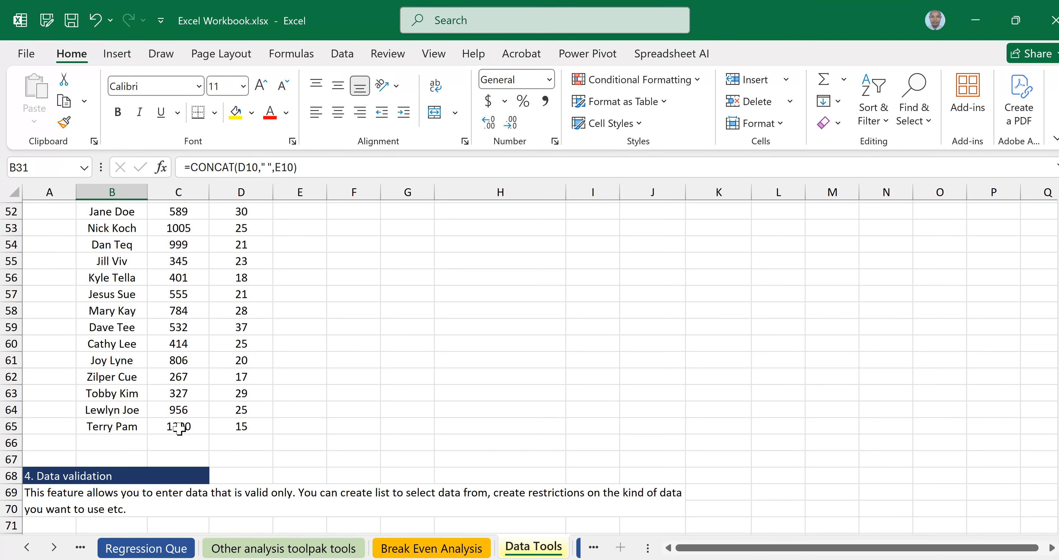
scroll(181, 386, up, 4)
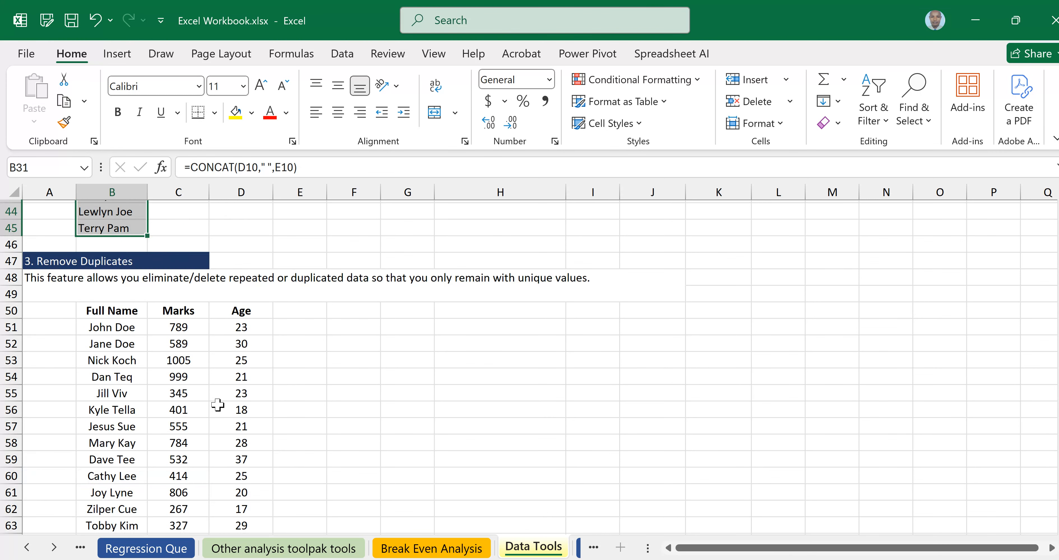
scroll(214, 405, down, 4)
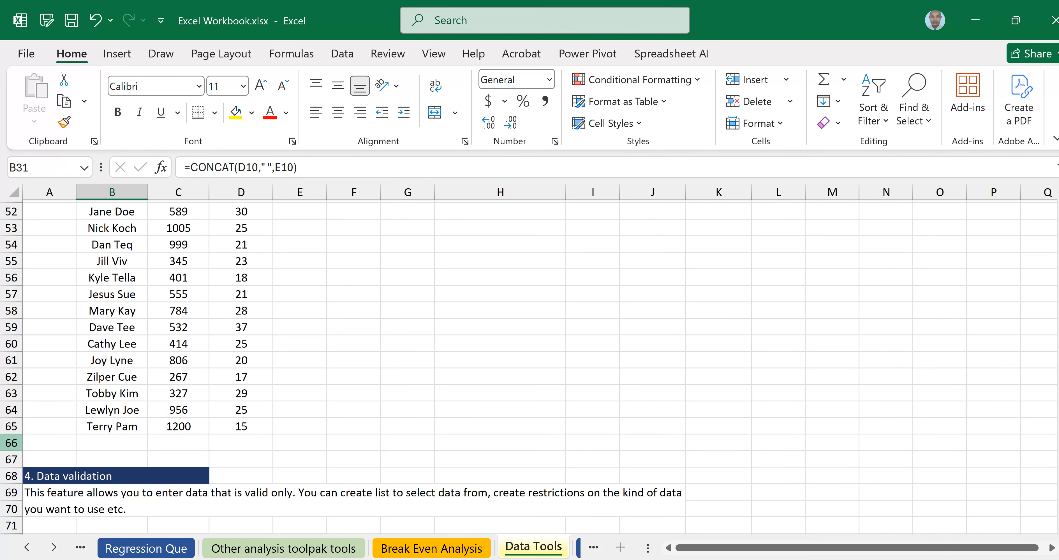
click(13, 443)
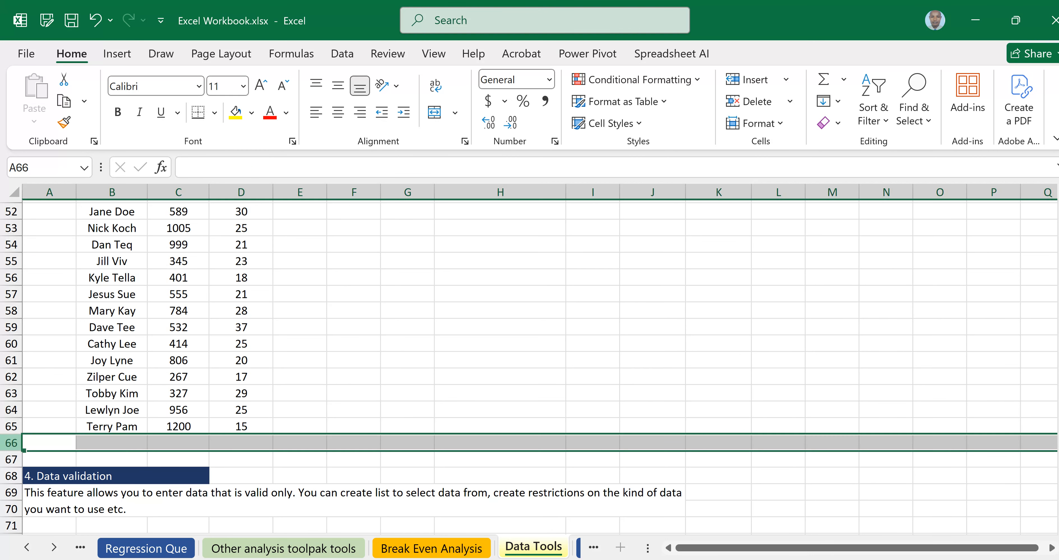
right_click(15, 446)
drag(10, 475, 18, 524)
click(11, 291)
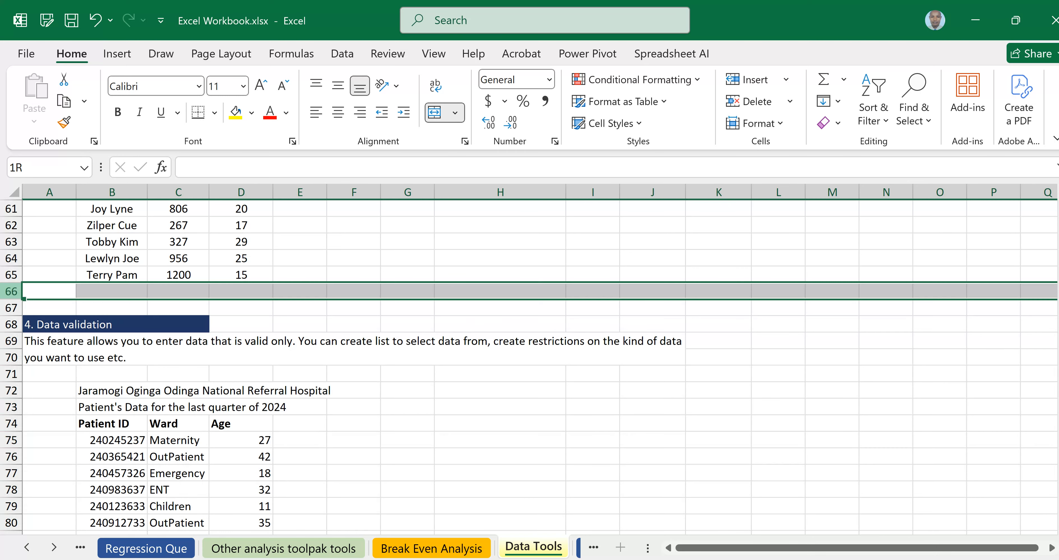
drag(11, 292, 104, 339)
click(500, 308)
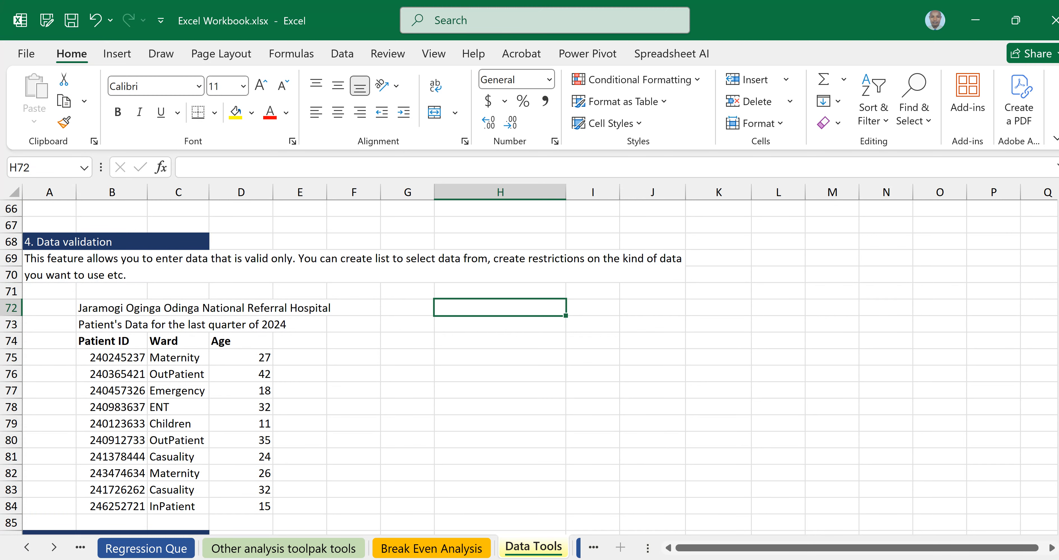
key(alt+Tab)
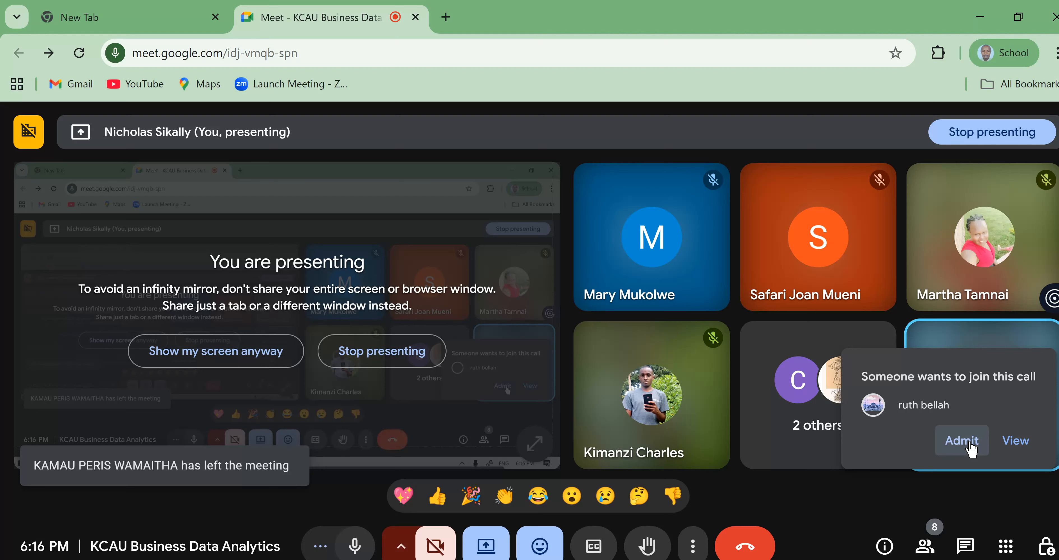
click(971, 447)
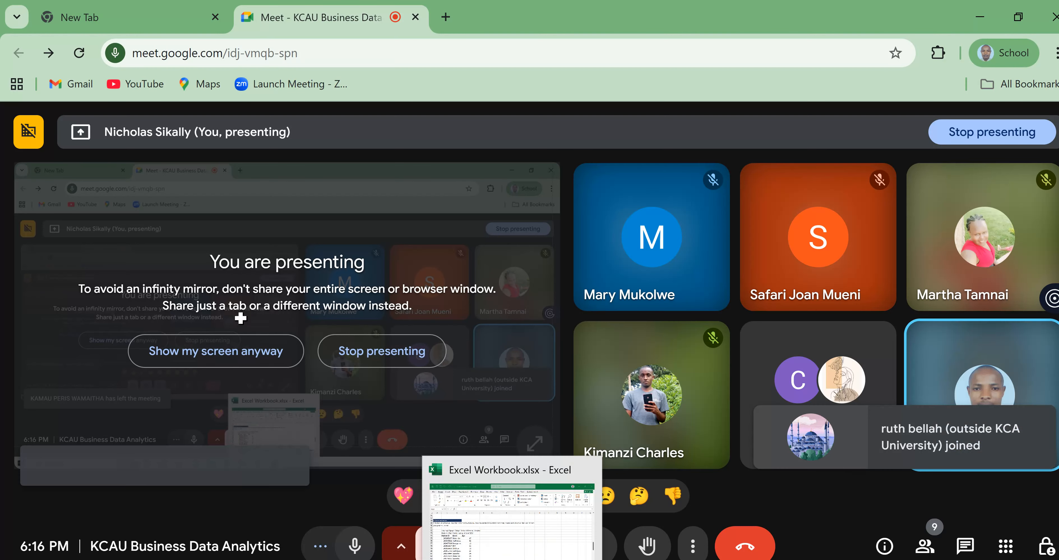
key(alt+Tab)
scroll(84, 296, up, 3)
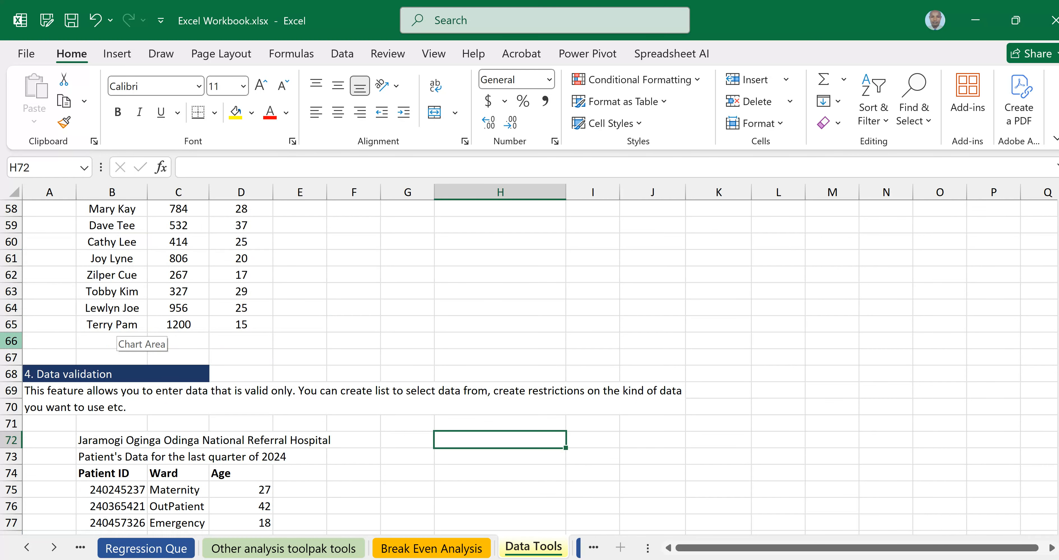
Insert fifteen blank rows at rows 66–80 using Ctrl+Shift+Plus.
click(11, 342)
drag(11, 345, 10, 523)
scroll(247, 411, down, 2)
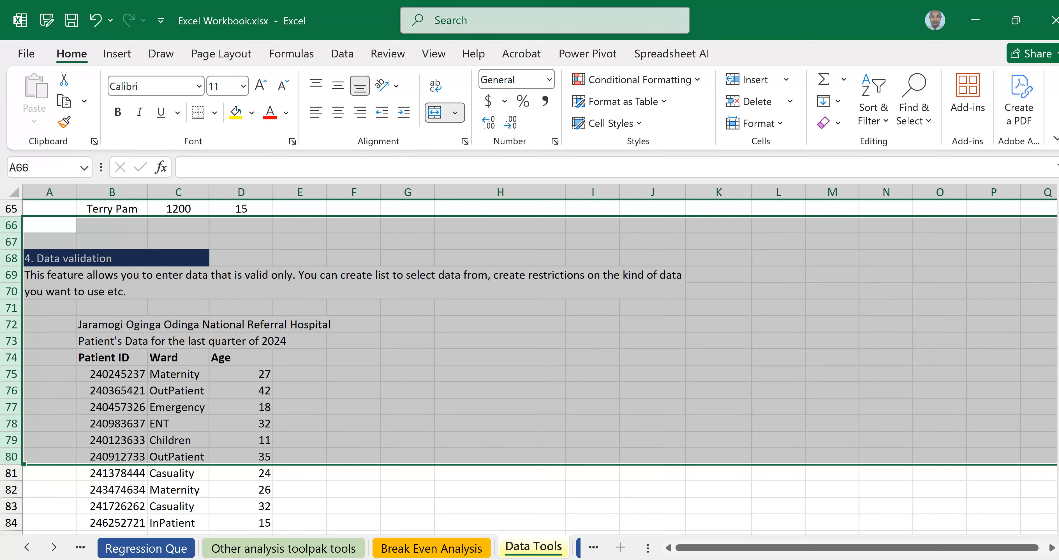
right_click(8, 323)
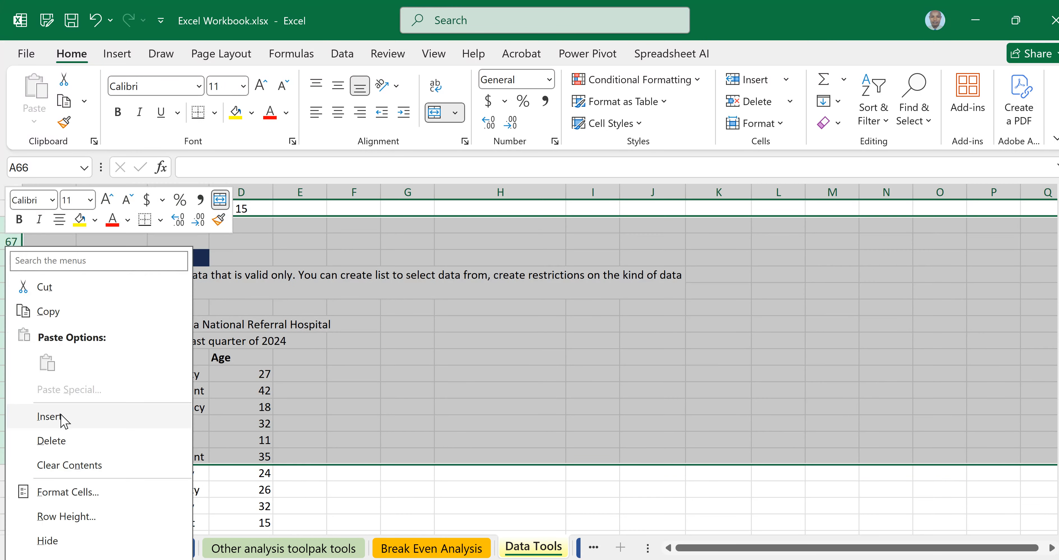
key(Escape)
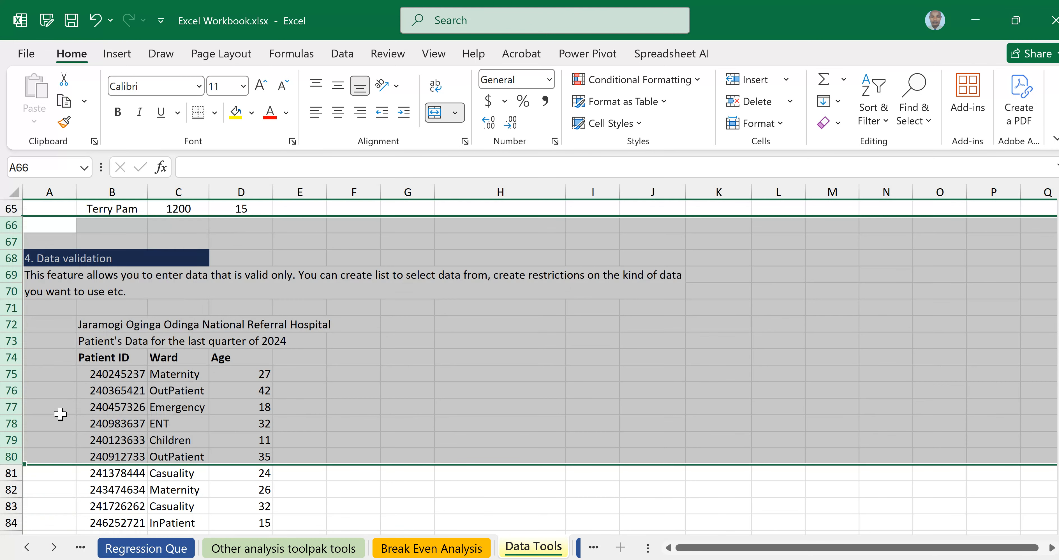
key(ctrl+shift+plus)
scroll(212, 361, up, 3)
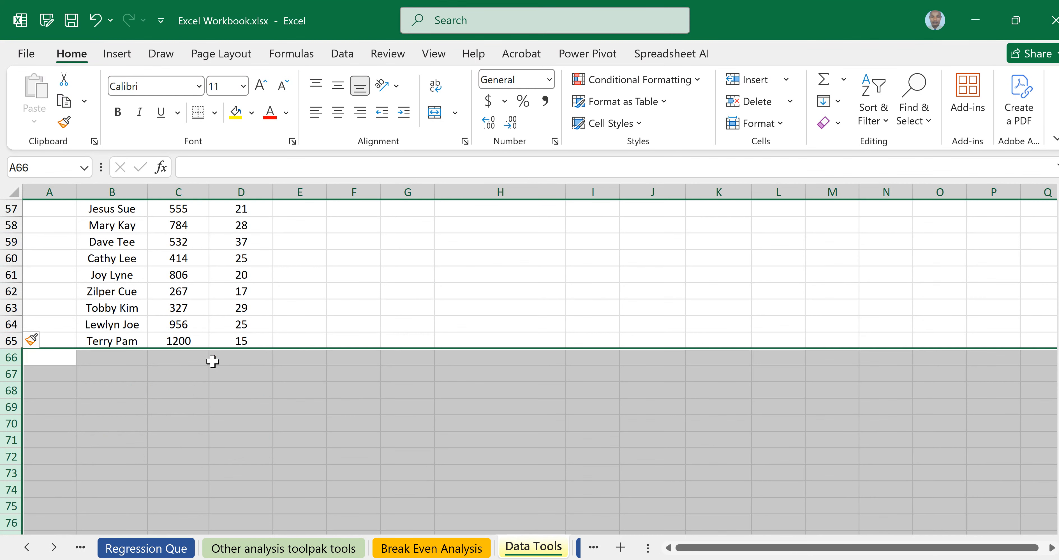
scroll(212, 361, down, 2)
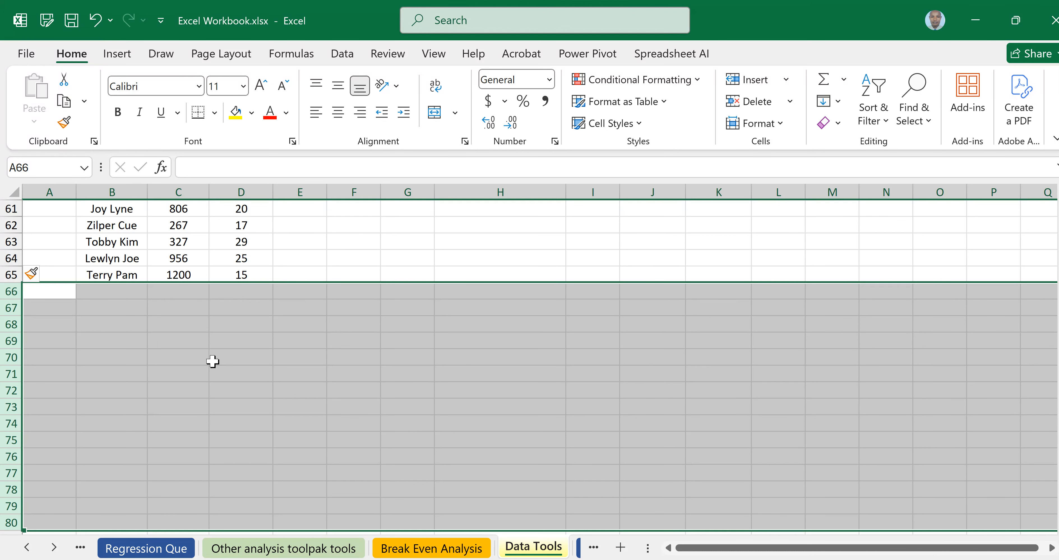
click(332, 382)
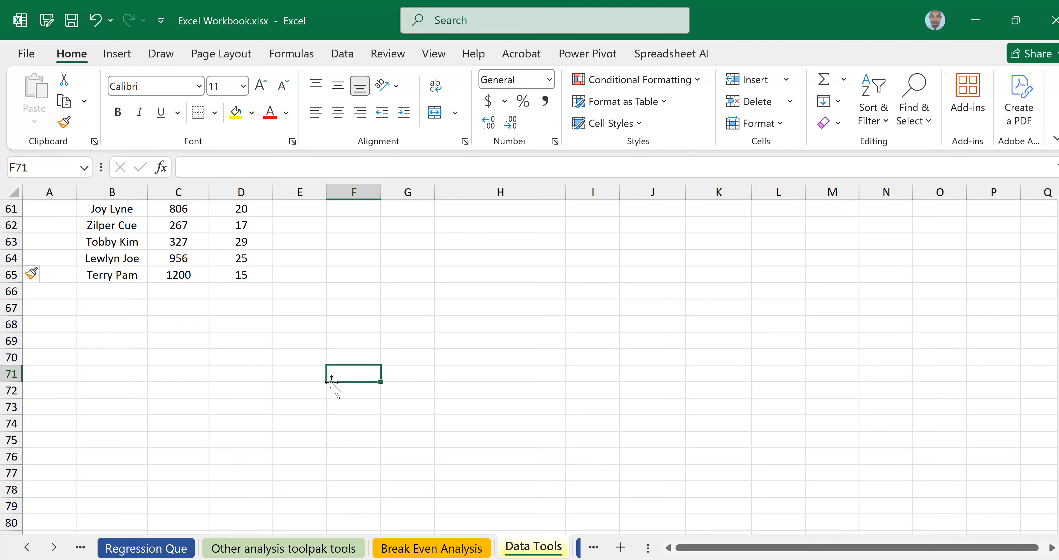
scroll(332, 383, up, 3)
click(99, 294)
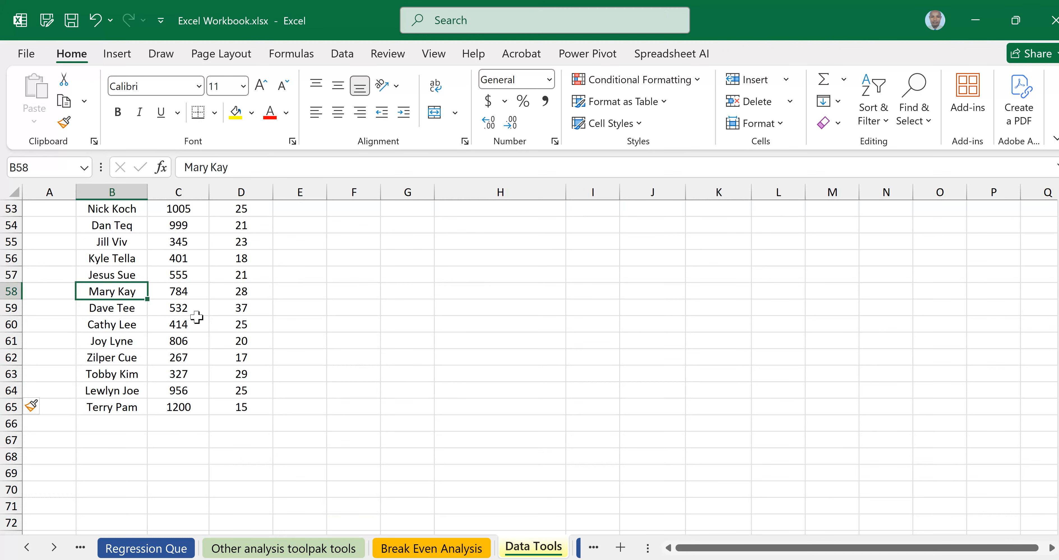
shift+click(225, 336)
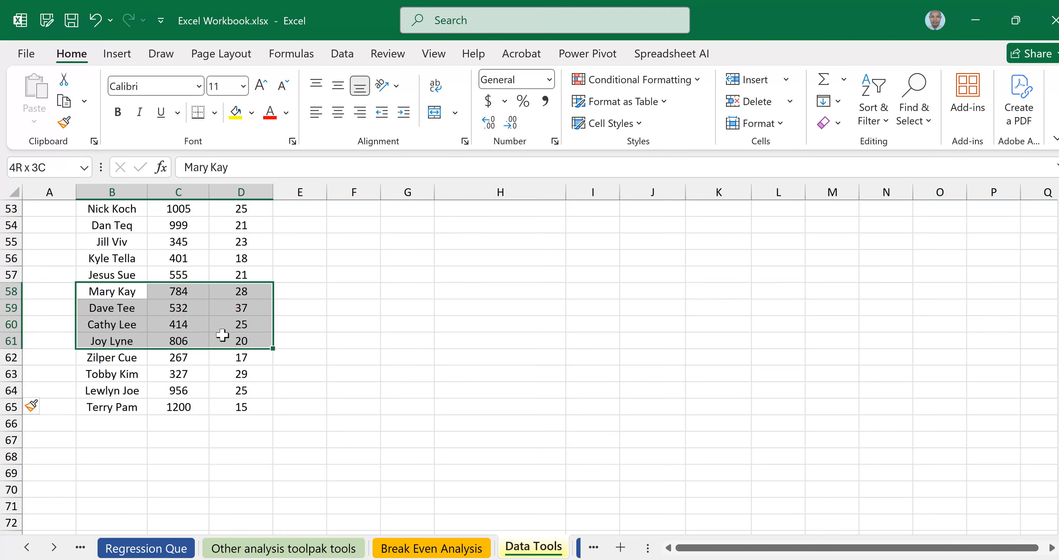
key(ctrl+c)
click(140, 426)
key(ctrl+v)
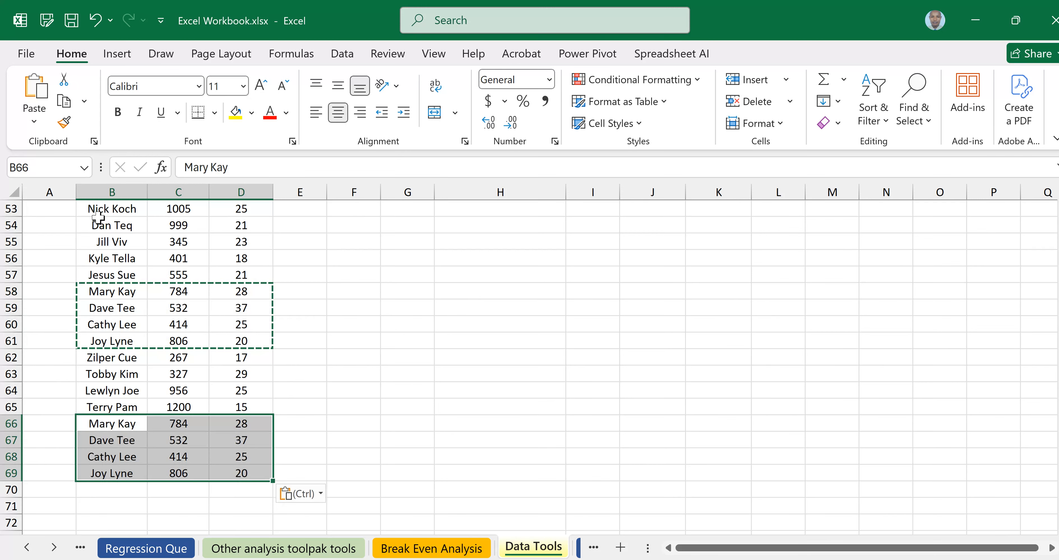
scroll(201, 314, up, 3)
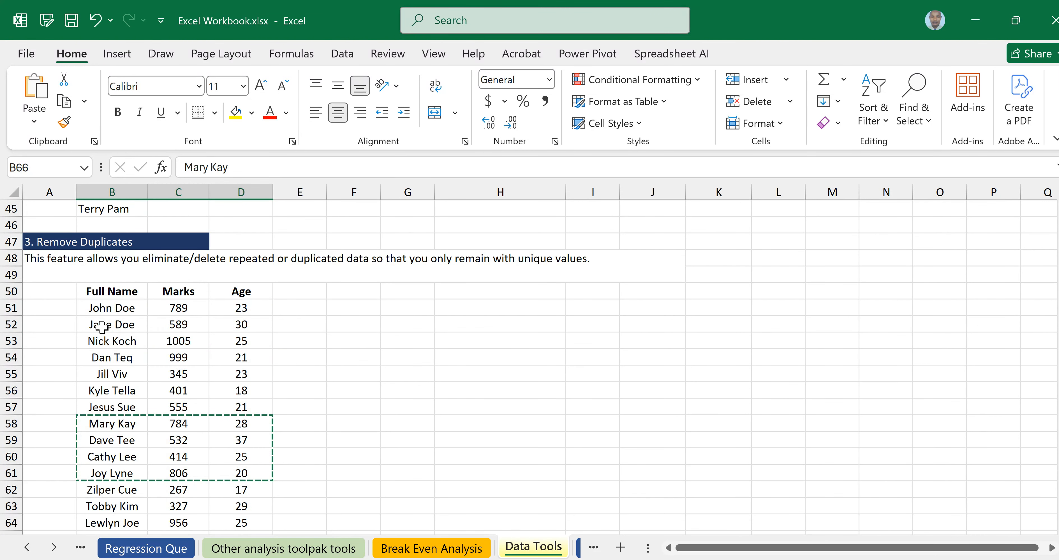
drag(124, 346, 226, 389)
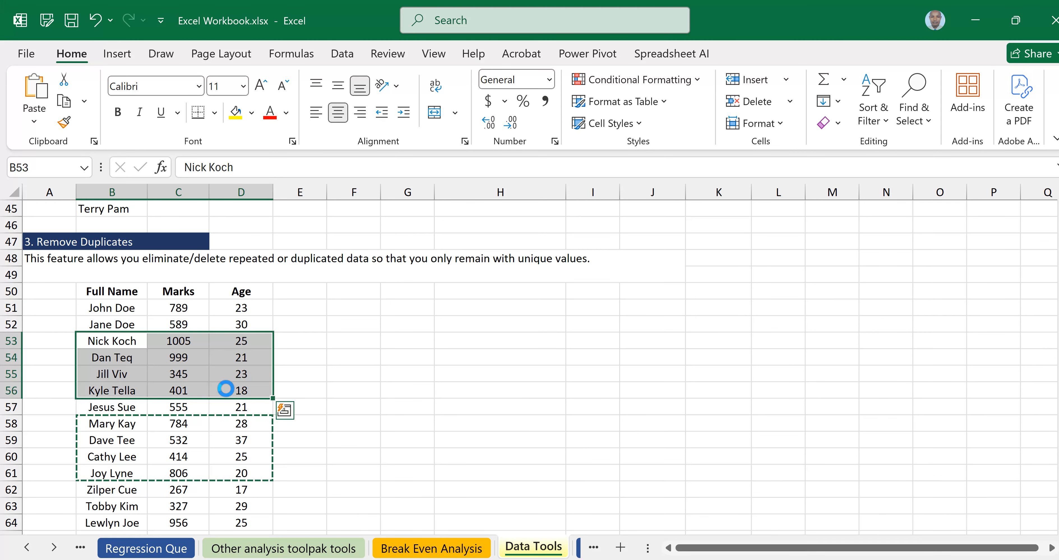
key(ctrl+c)
scroll(225, 388, down, 4)
click(102, 422)
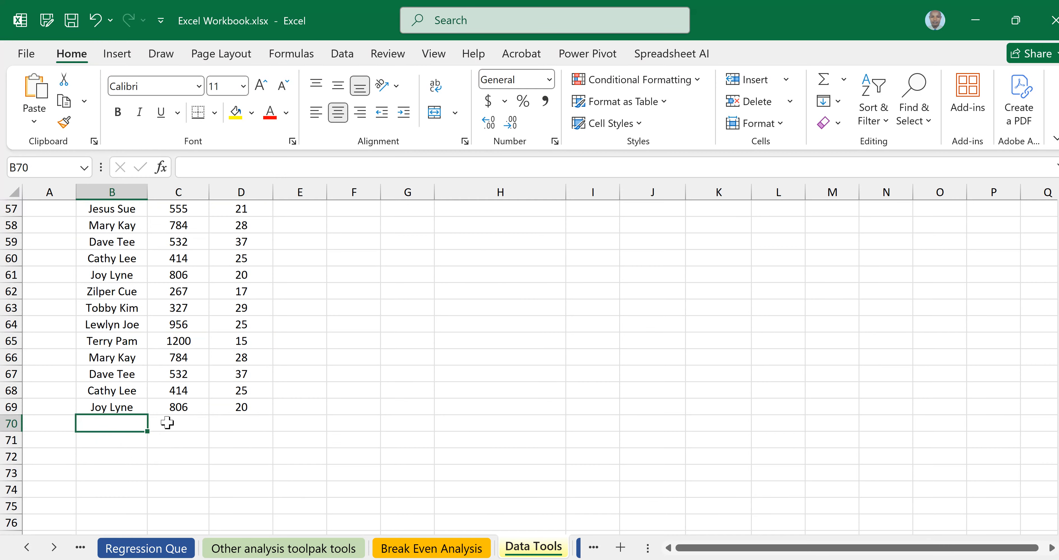
key(ctrl+v)
drag(109, 259, 216, 296)
scroll(217, 302, down, 3)
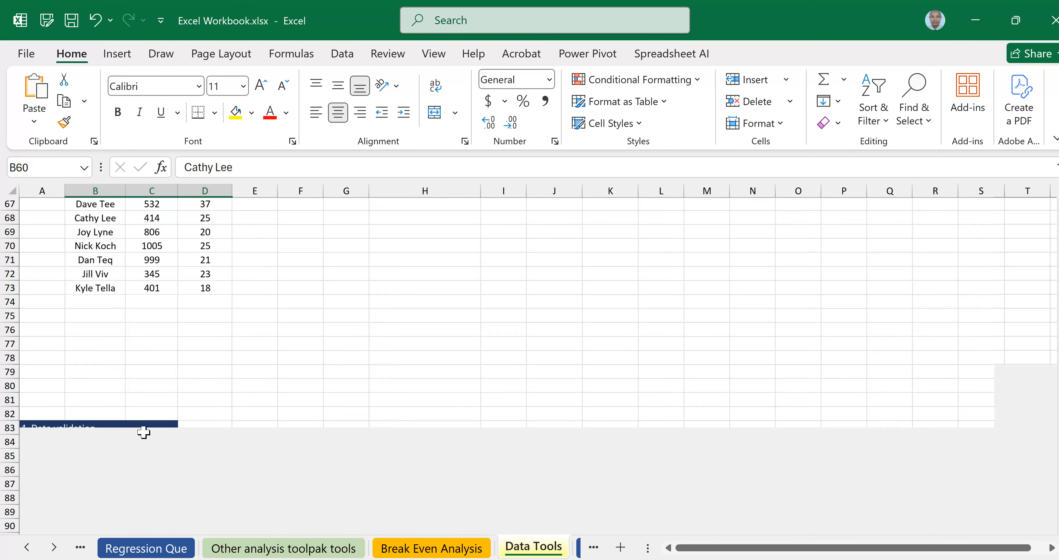
scroll(90, 300, down, 5)
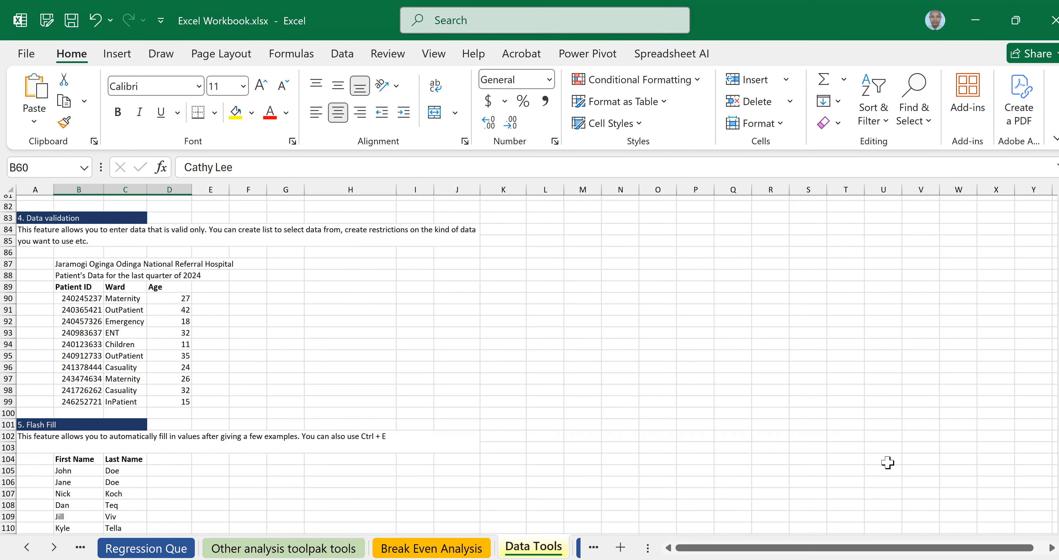
click(1031, 558)
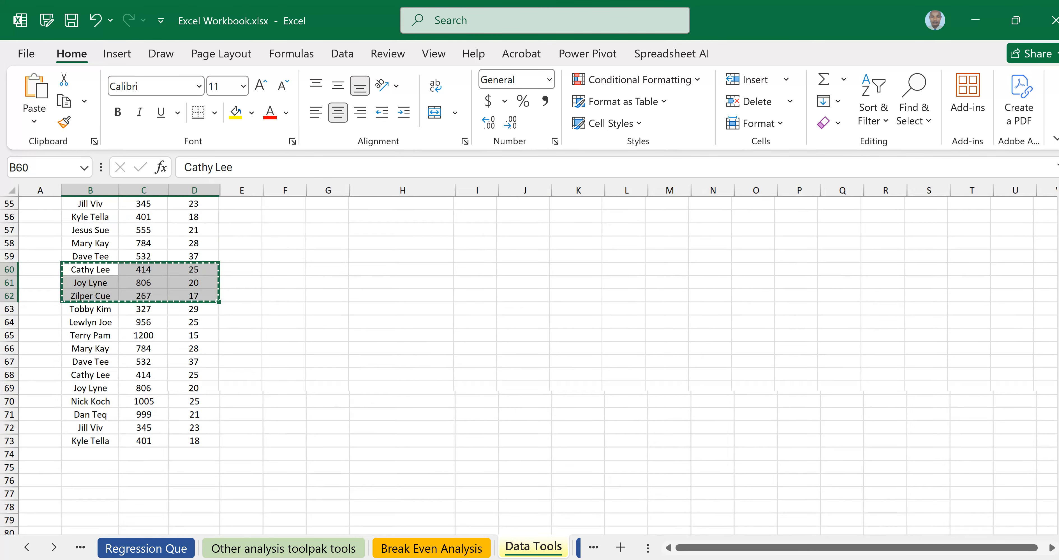
click(1032, 558)
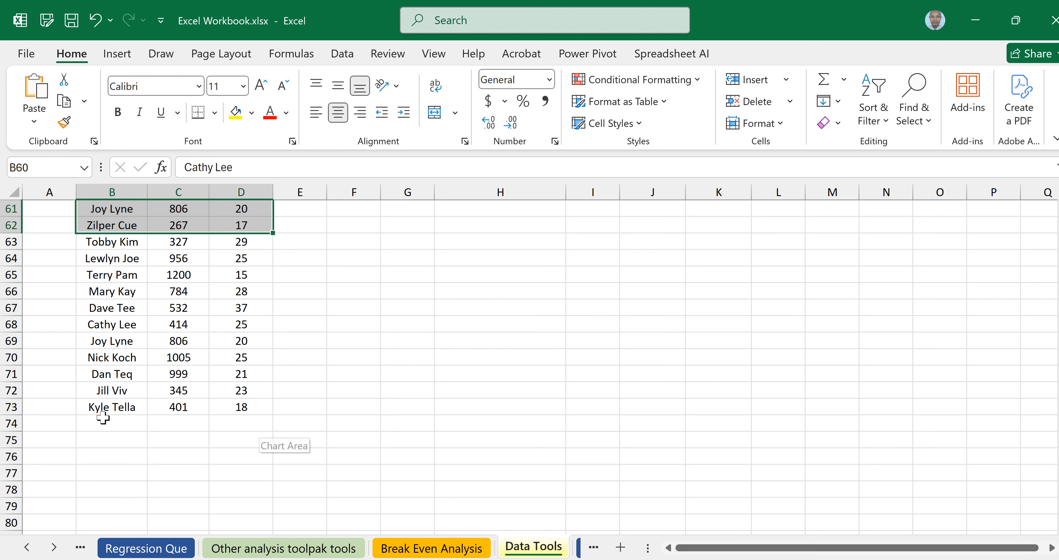
scroll(103, 417, down, 1)
click(108, 356)
key(ctrl+v)
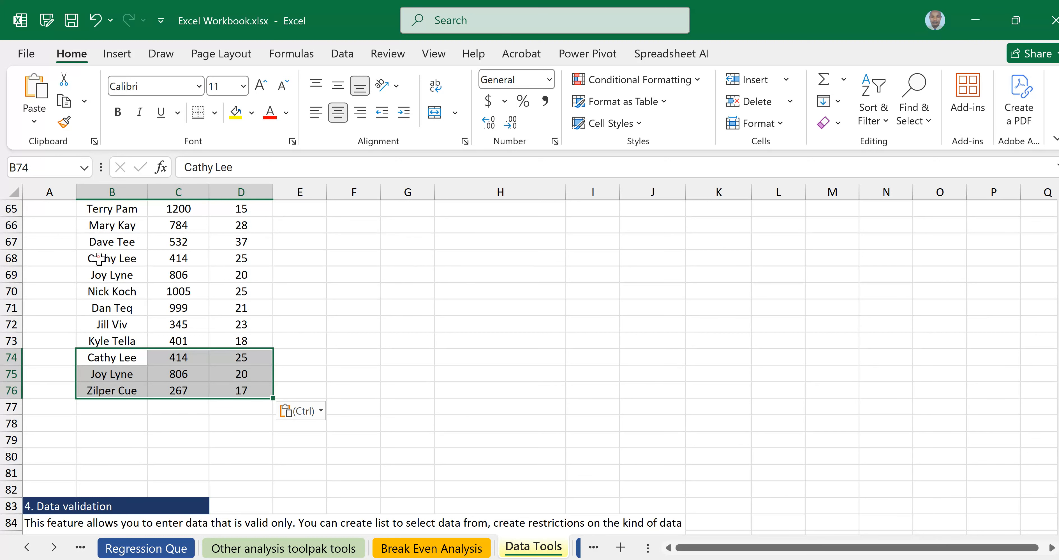
drag(99, 258, 221, 300)
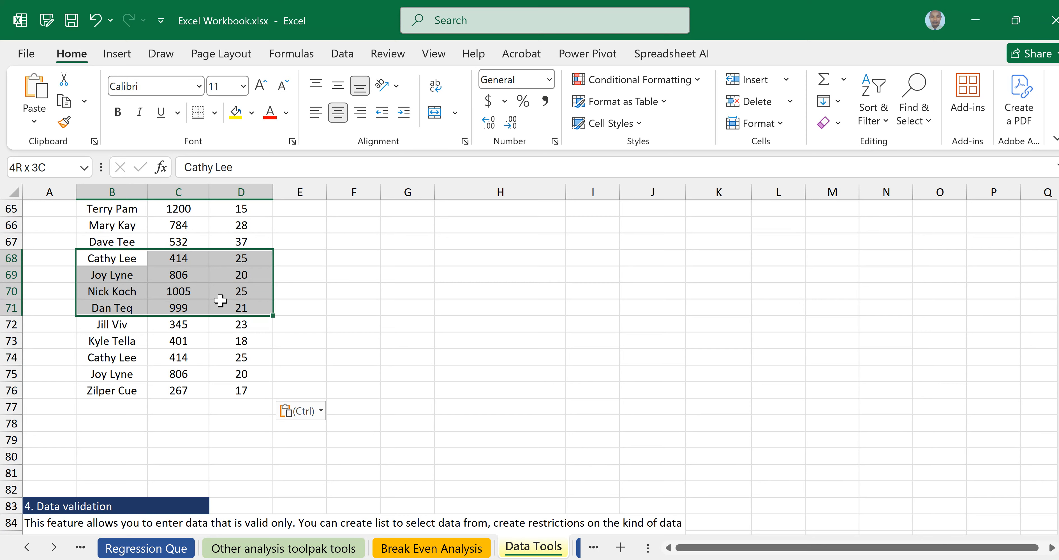
key(ctrl+c)
click(101, 409)
key(ctrl+v)
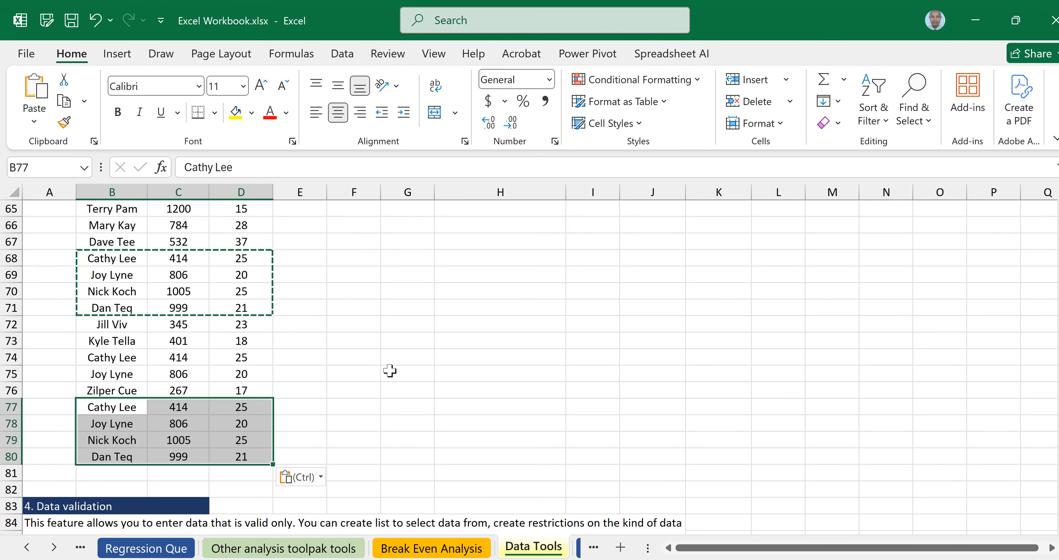
click(486, 308)
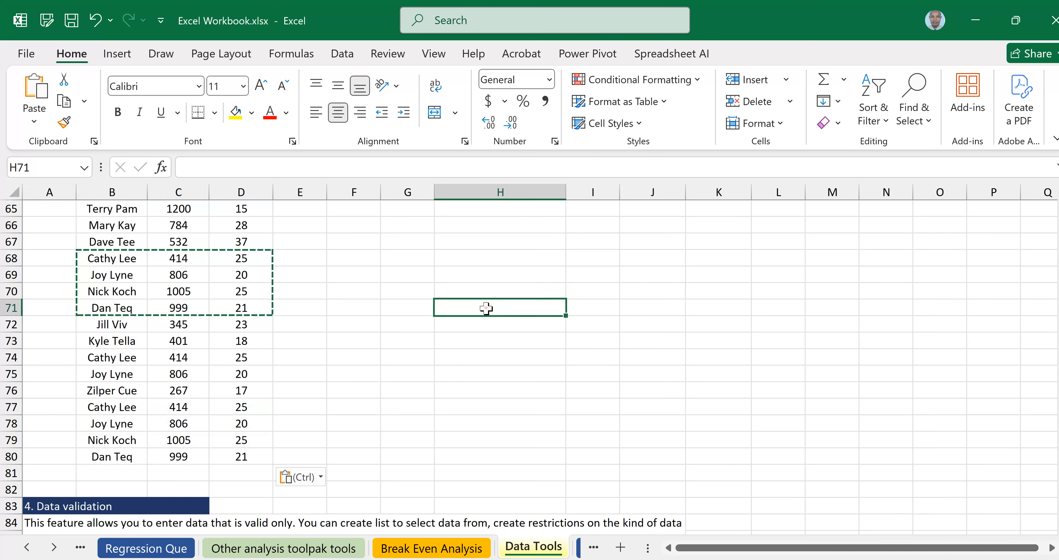
double_click(486, 308)
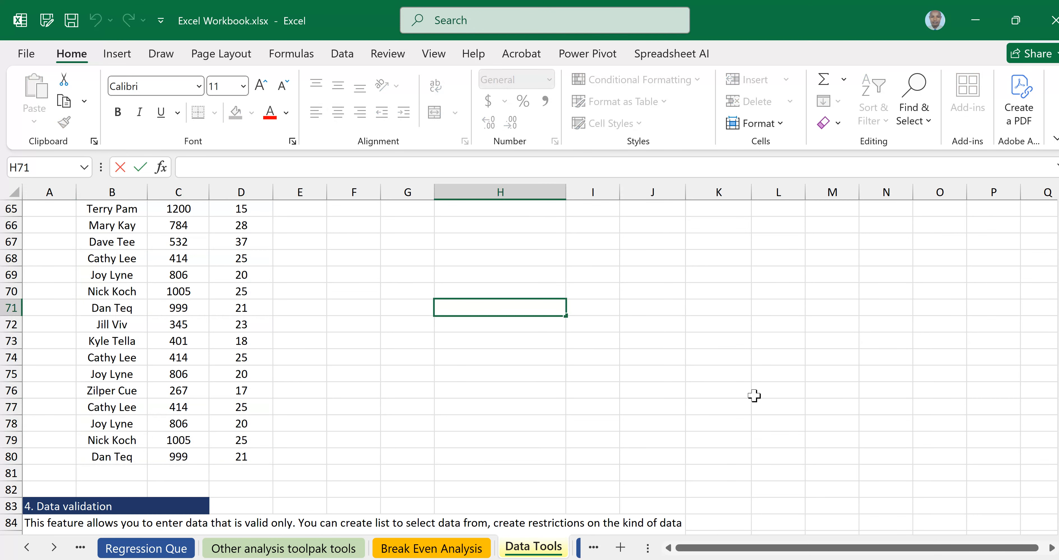
scroll(754, 395, up, 3)
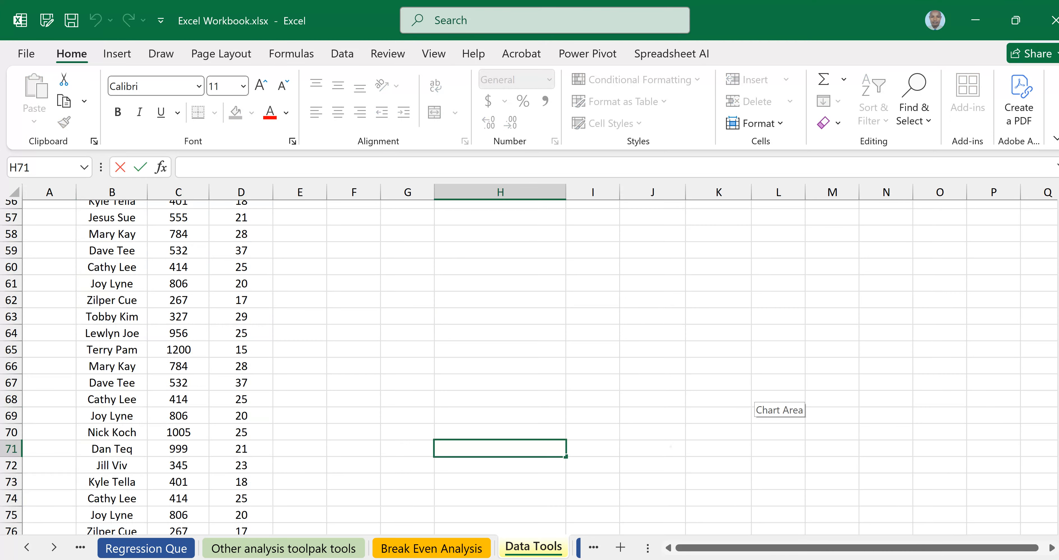
scroll(754, 396, up, 3)
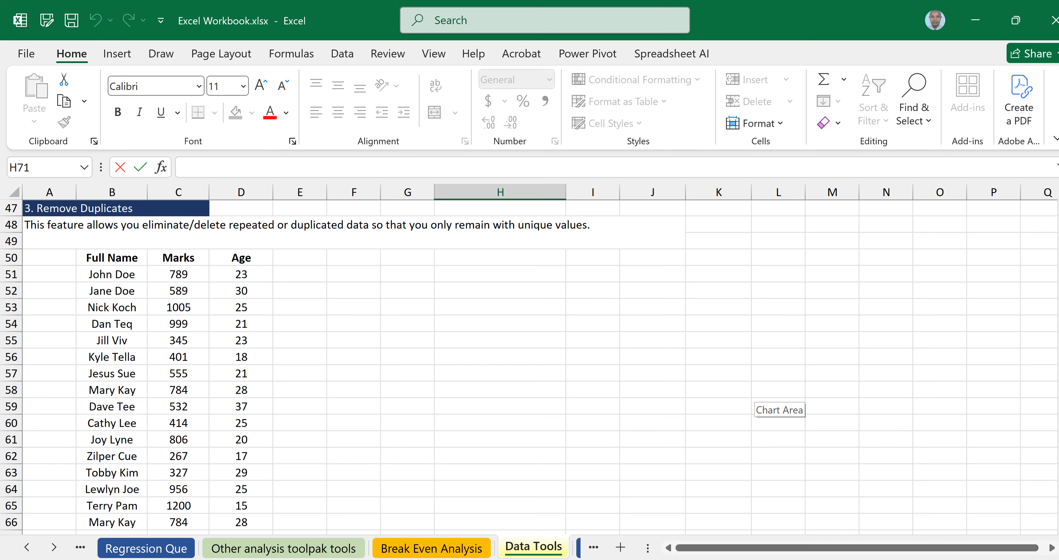
scroll(754, 396, down, 1)
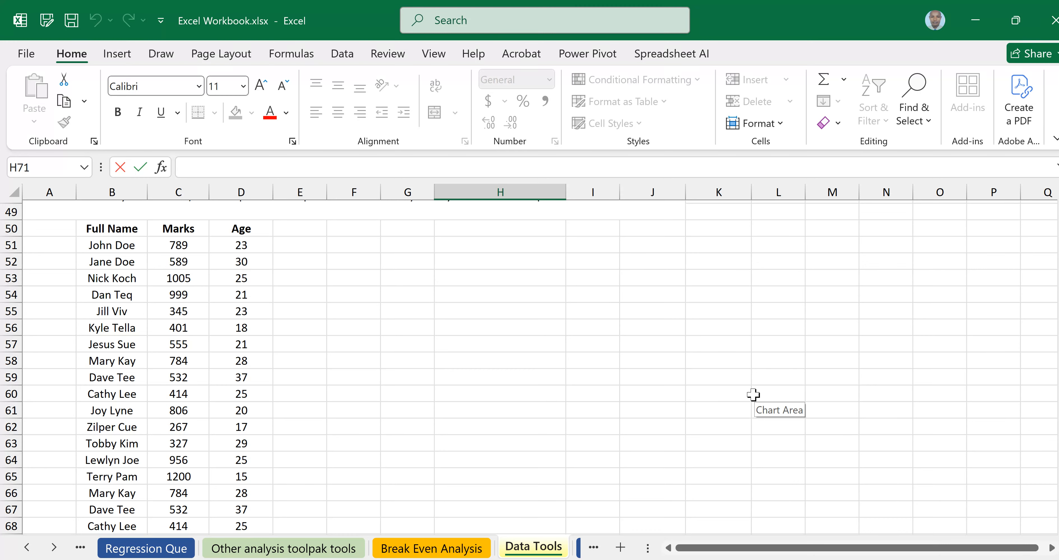
Select the Full Name, Marks and Age table from header row 50 down to D80.
click(424, 363)
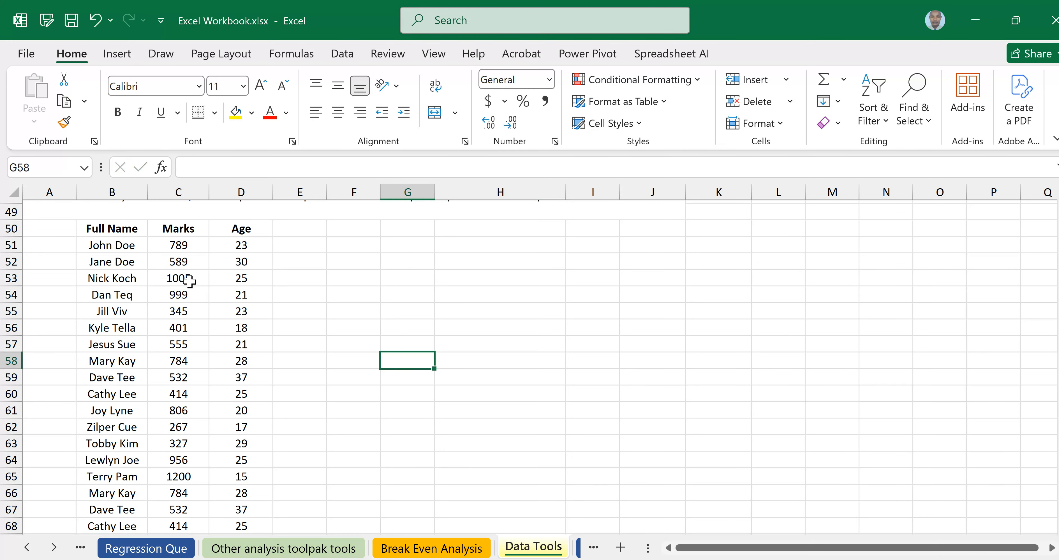
drag(113, 230, 220, 233)
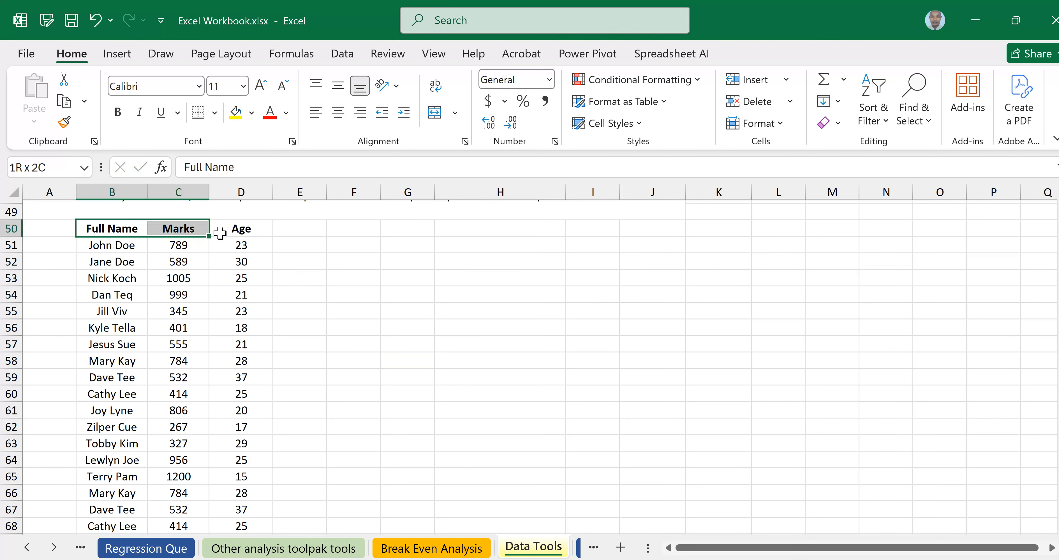
drag(220, 233, 232, 474)
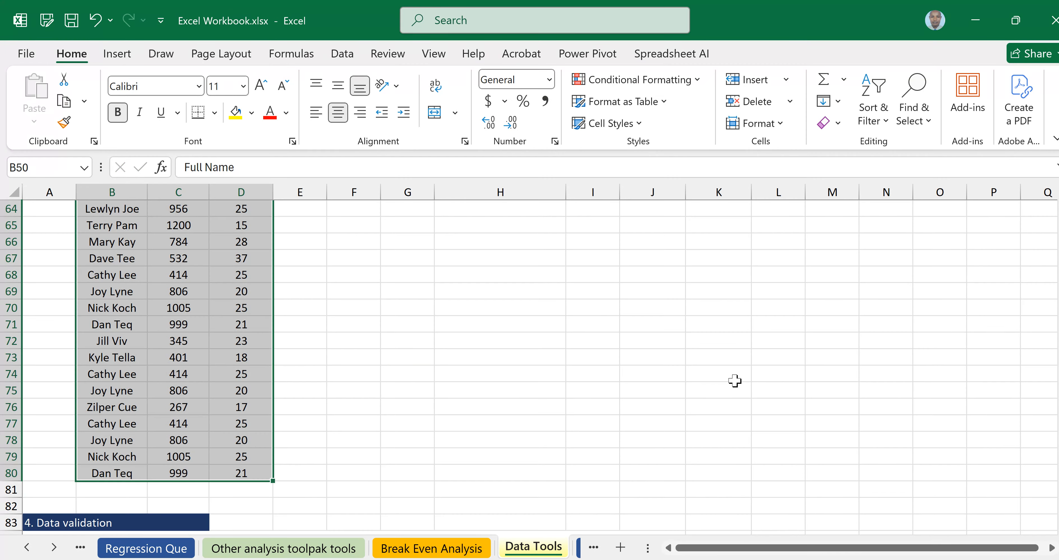
scroll(735, 381, up, 2)
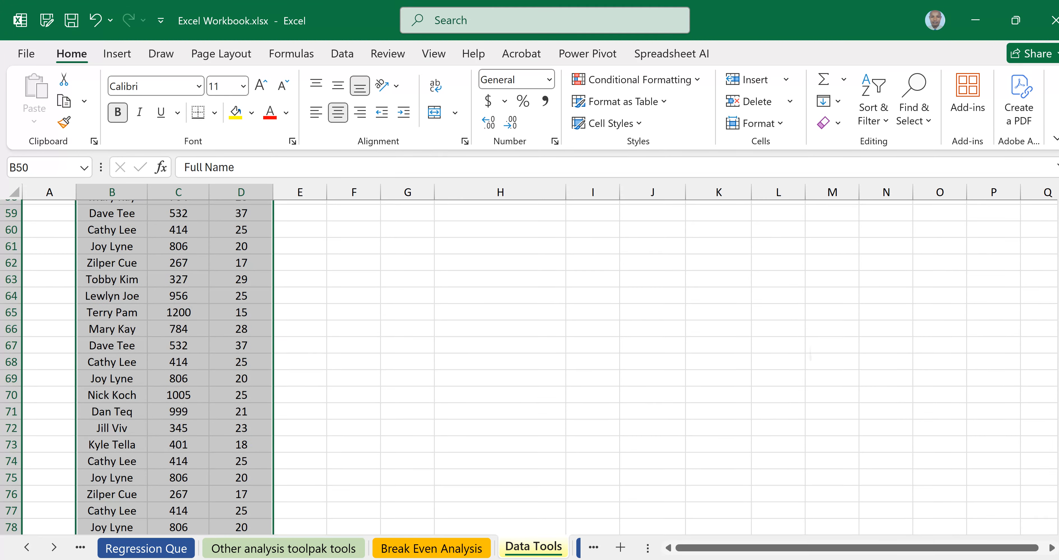
scroll(528, 366, up, 2)
scroll(528, 367, up, 1)
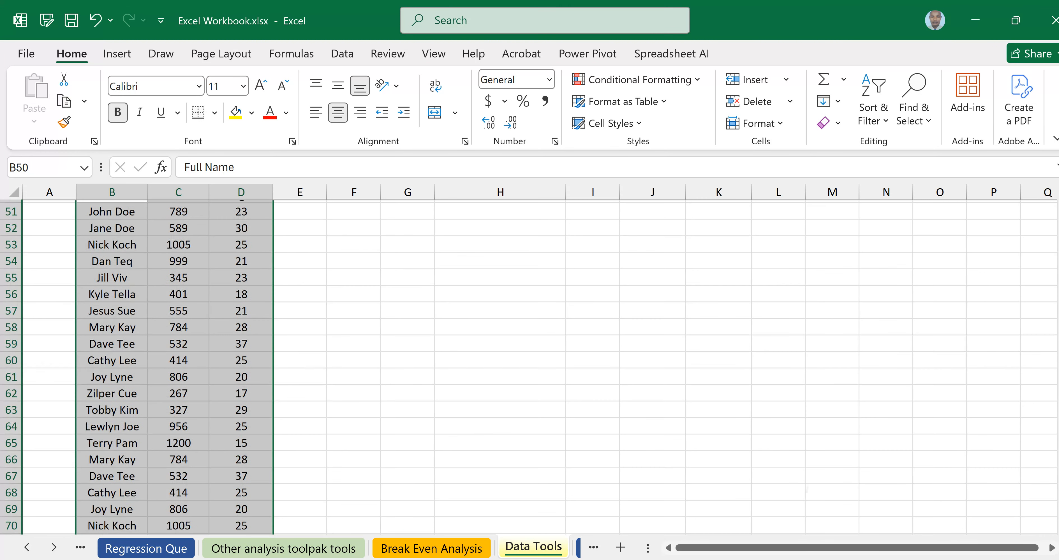
scroll(529, 367, up, 1)
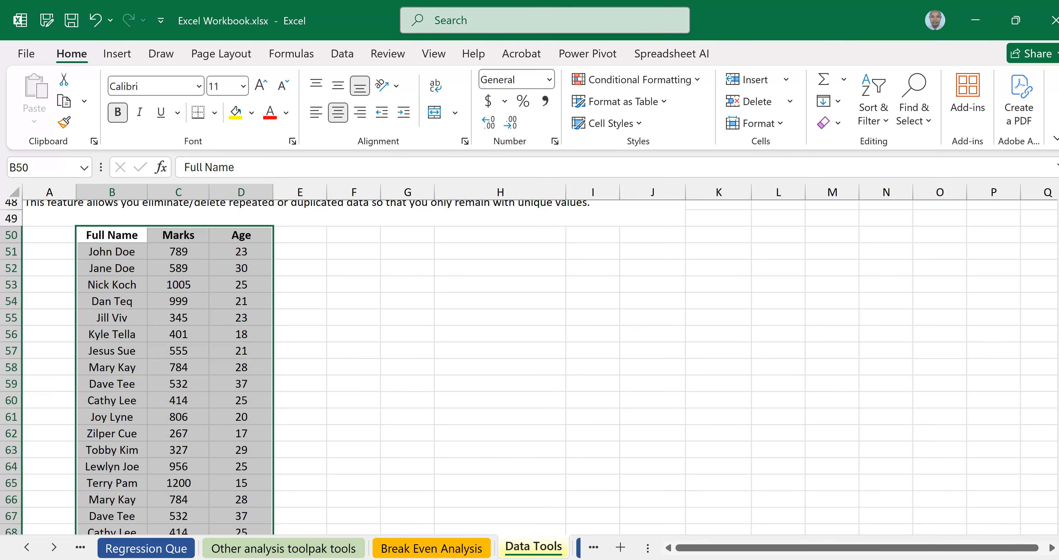
scroll(529, 367, down, 4)
scroll(529, 367, down, 1)
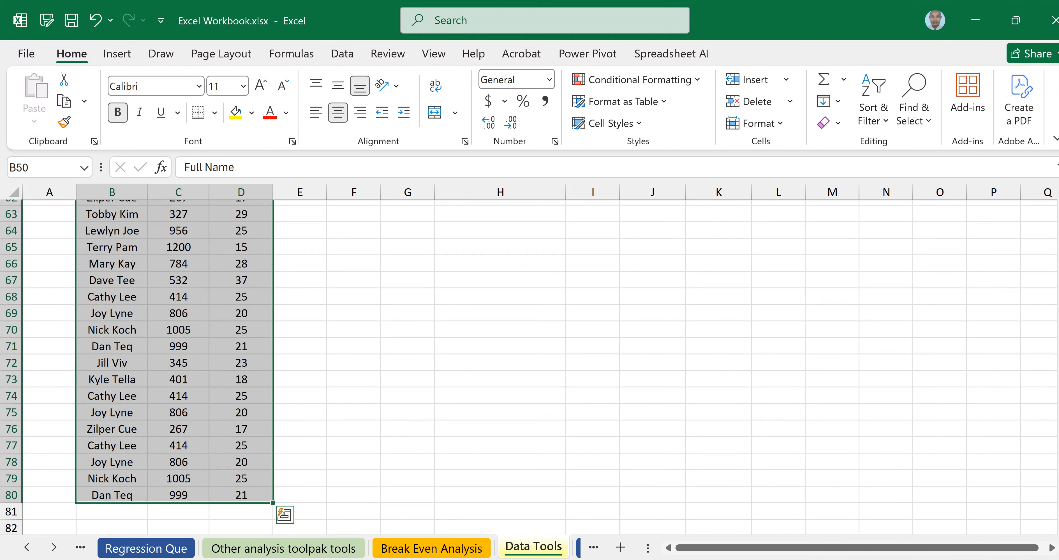
Run Remove Duplicates on all three columns with headers, deleting 15 duplicate records.
click(342, 54)
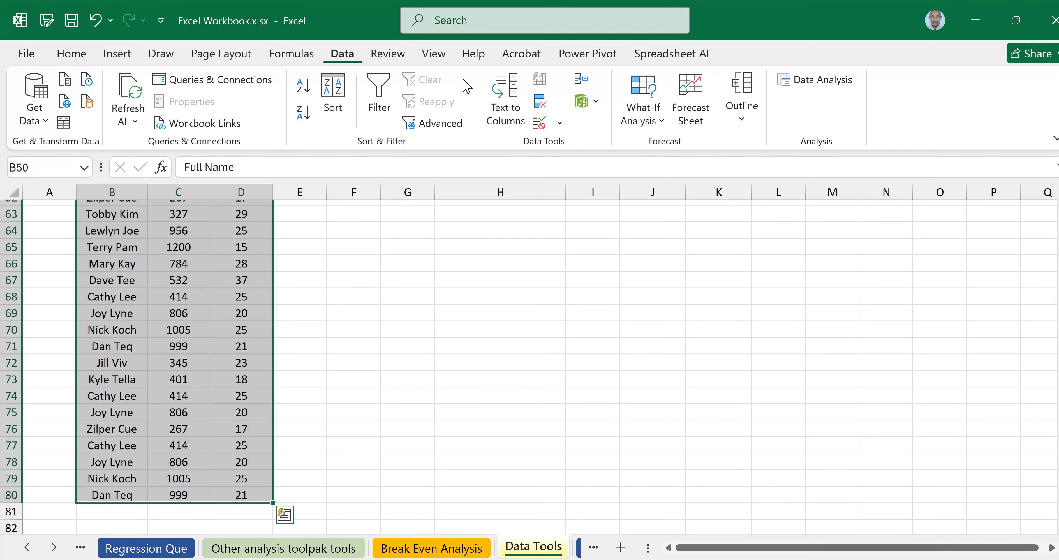
click(542, 102)
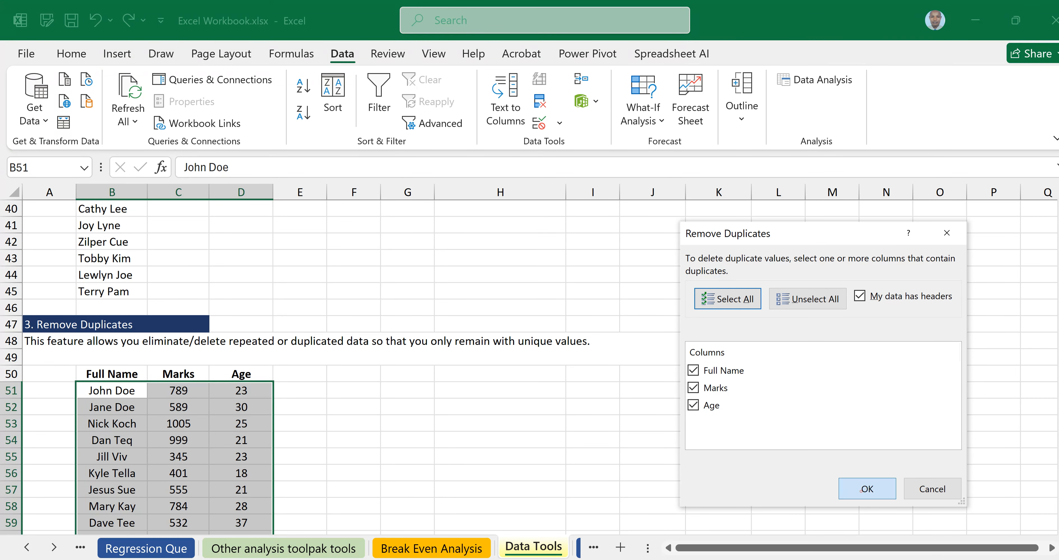
click(865, 490)
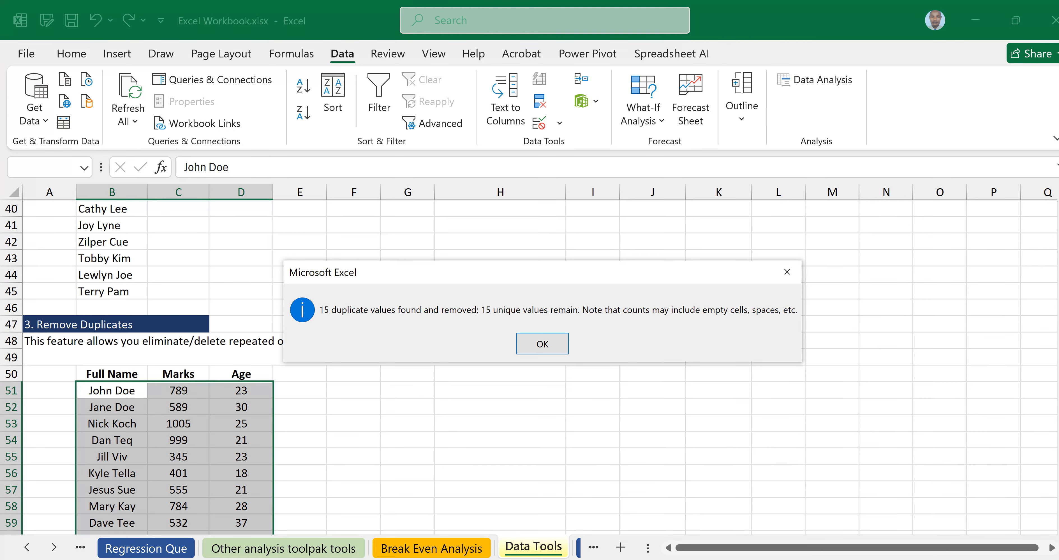
click(542, 343)
scroll(549, 350, down, 1)
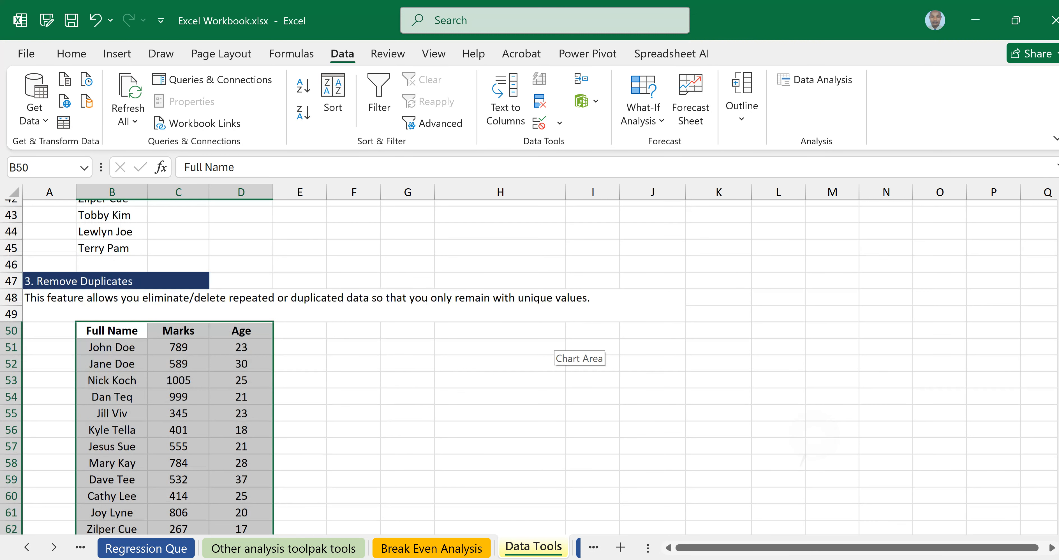
scroll(549, 350, down, 7)
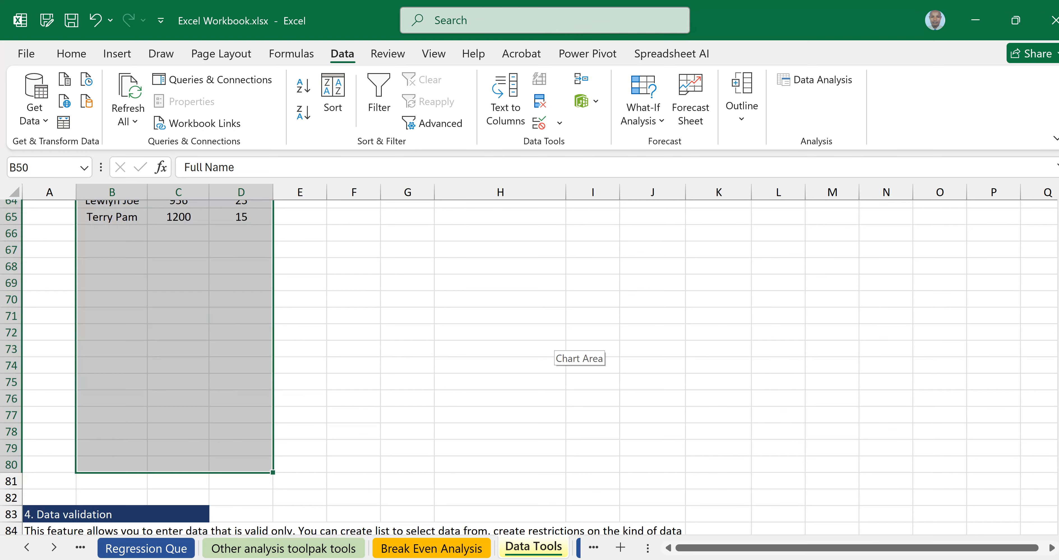
scroll(549, 350, up, 4)
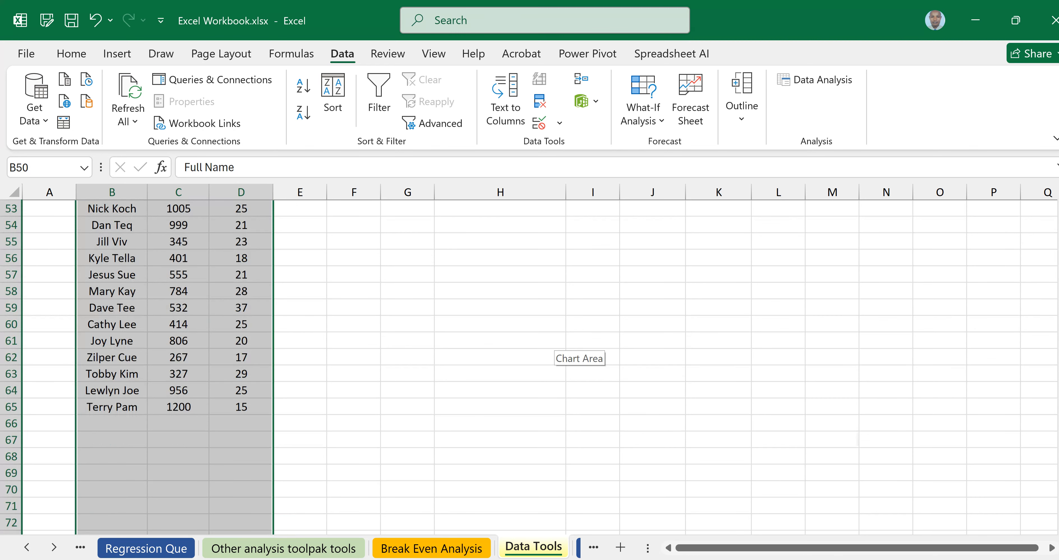
scroll(549, 350, down, 3)
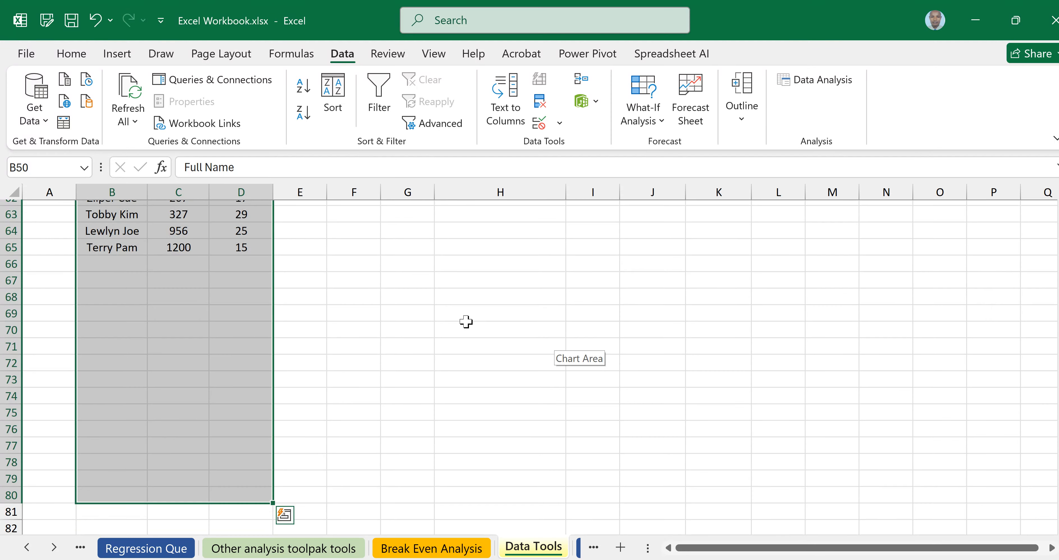
click(184, 299)
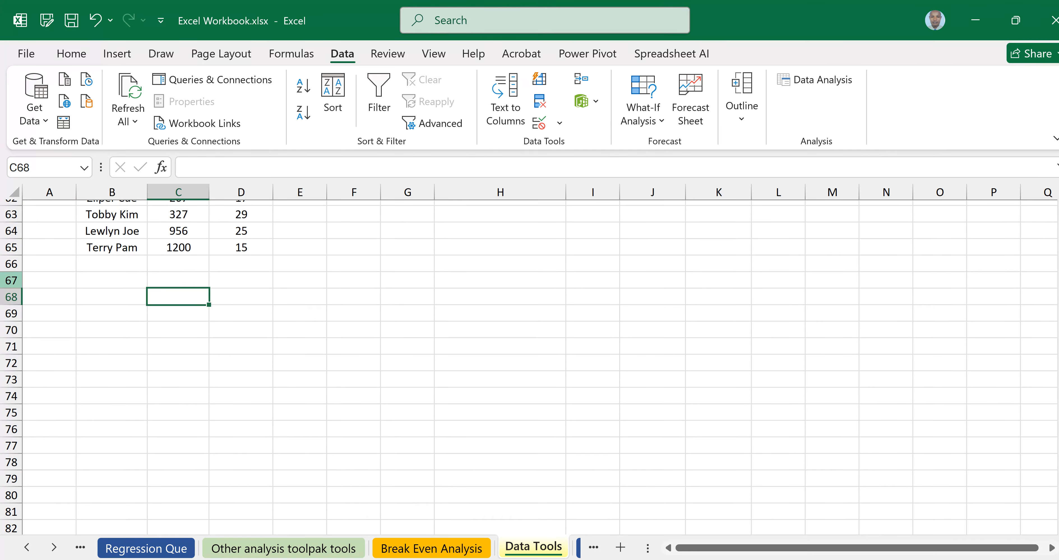
click(11, 280)
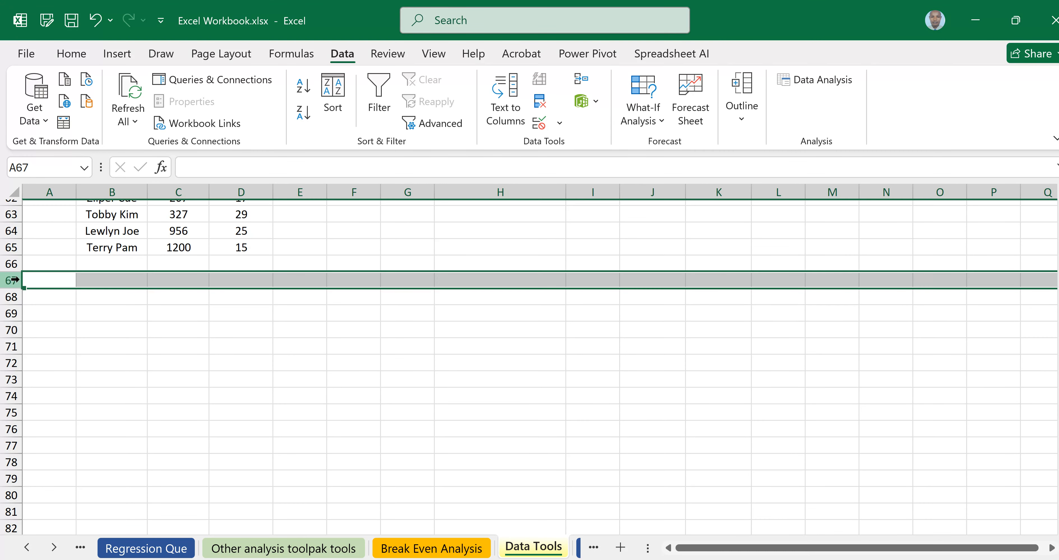
drag(11, 280, 12, 495)
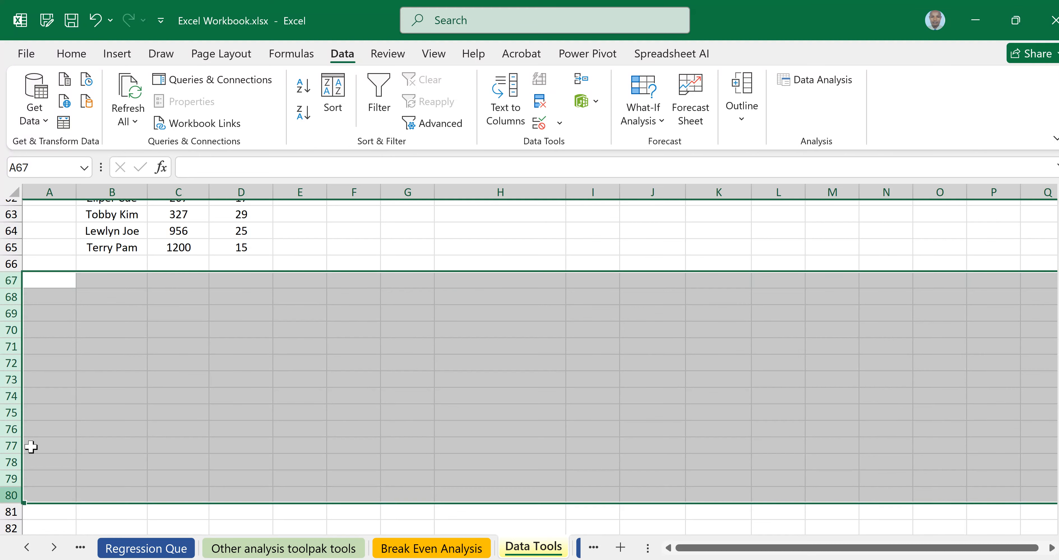
right_click(10, 353)
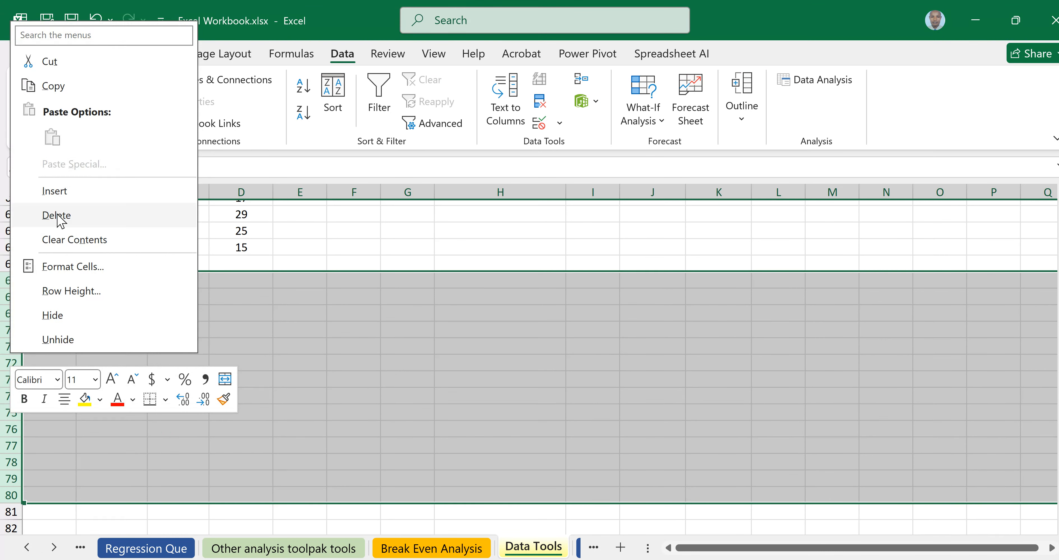
click(57, 214)
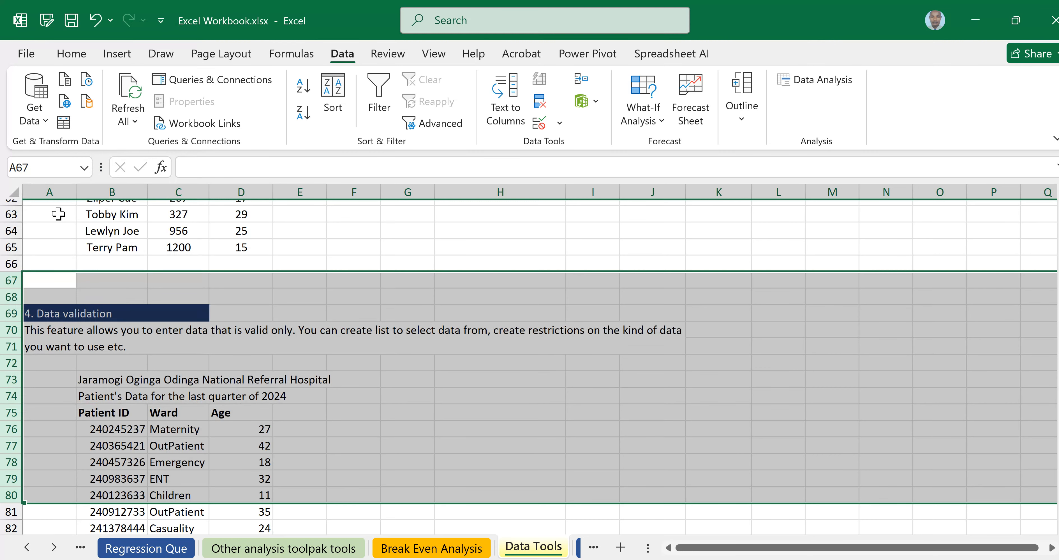
click(554, 266)
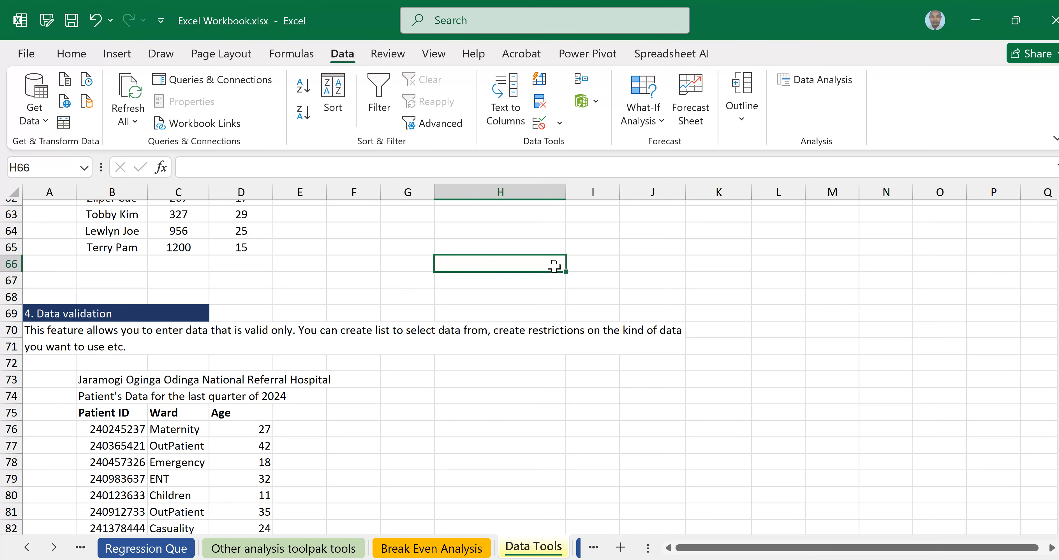
scroll(554, 266, down, 2)
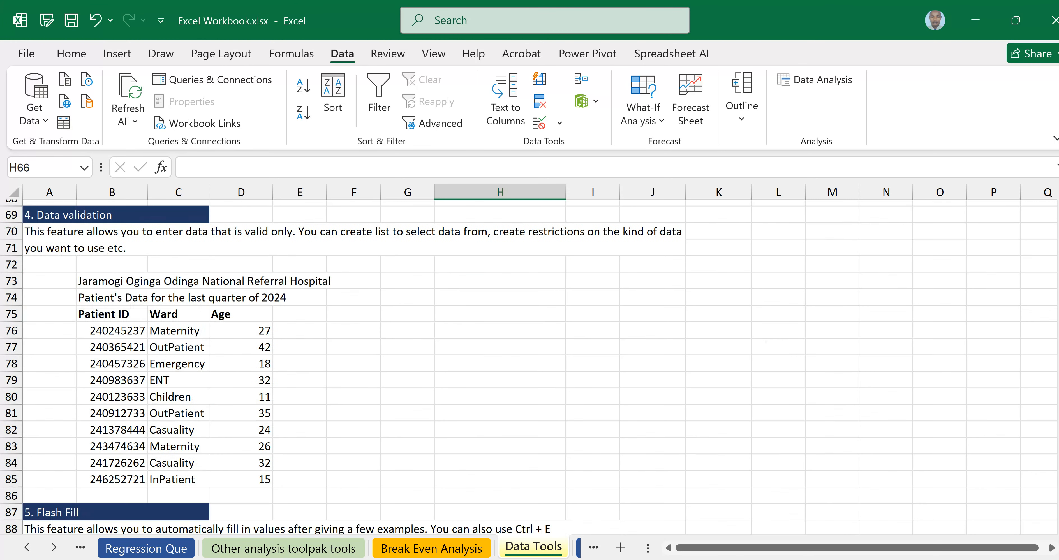
scroll(540, 367, down, 1)
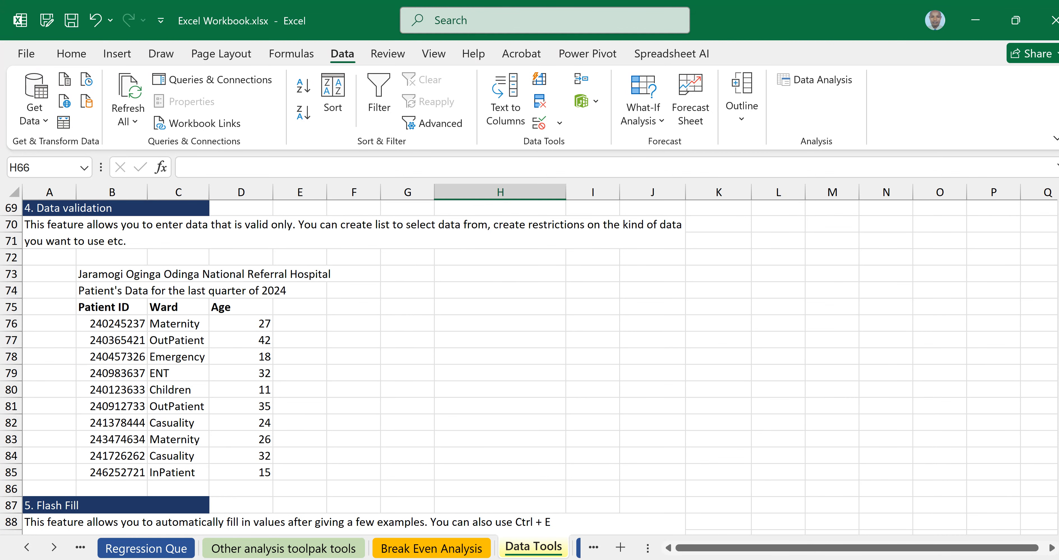
click(621, 236)
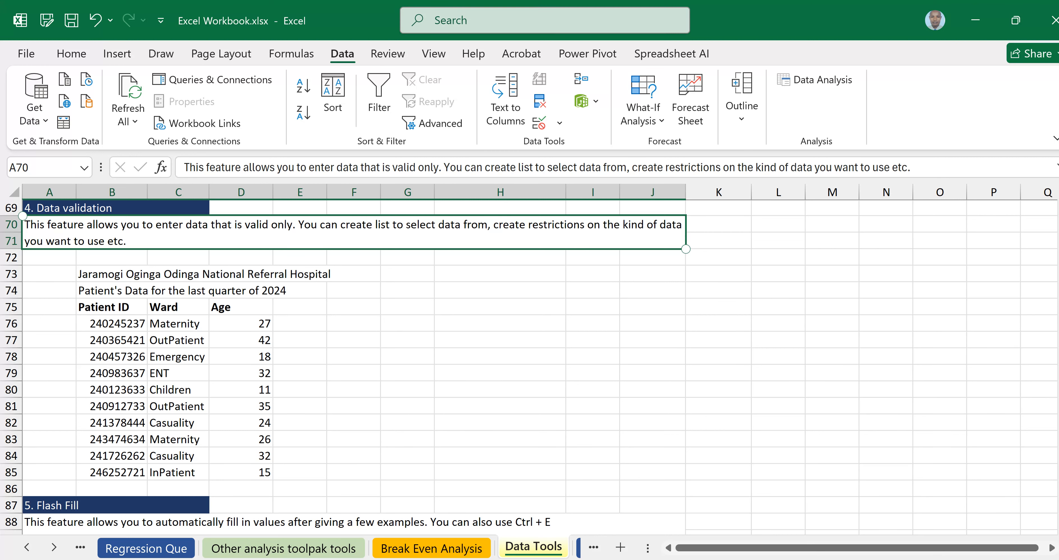
click(574, 388)
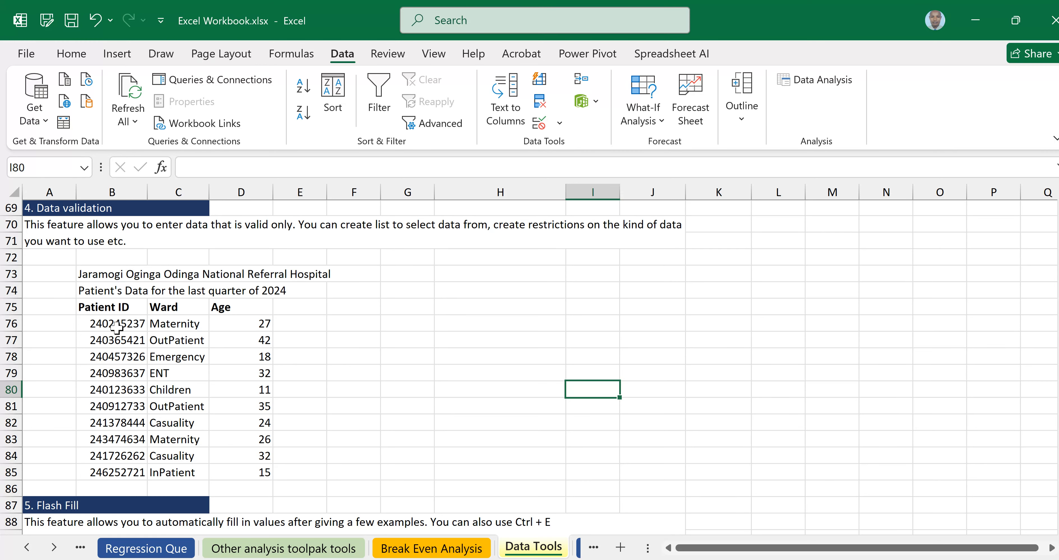
click(100, 326)
click(358, 339)
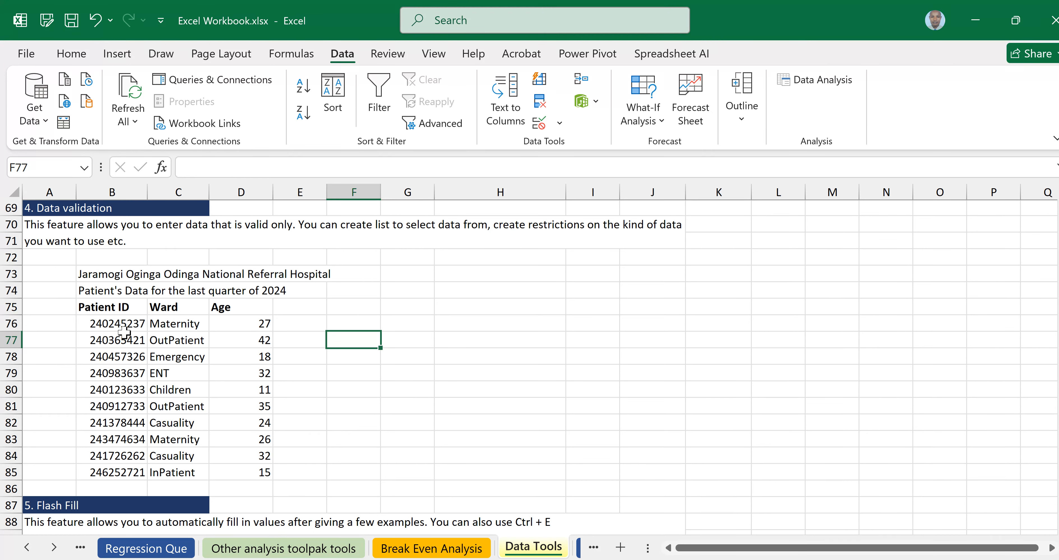
click(105, 324)
click(331, 358)
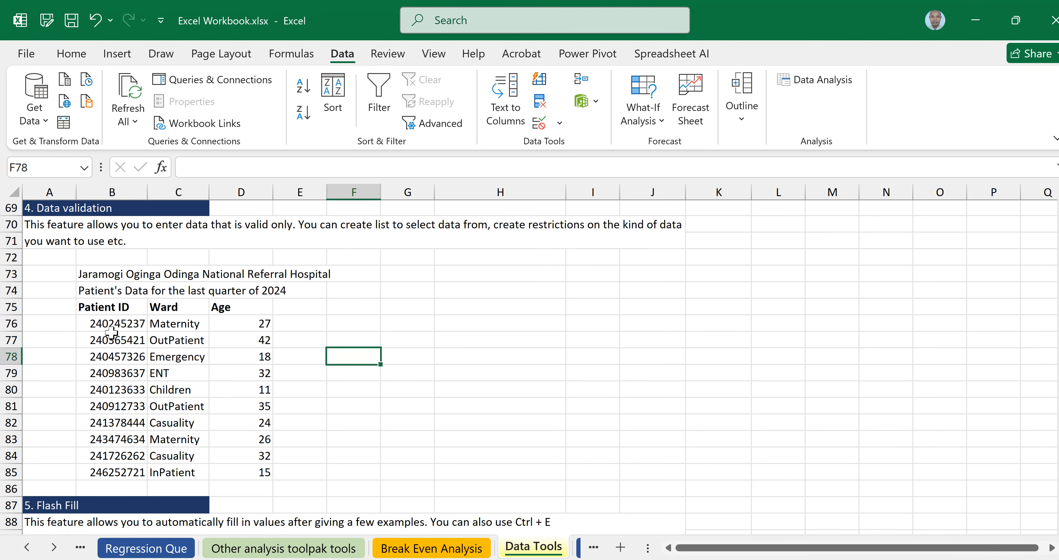
drag(101, 324, 260, 468)
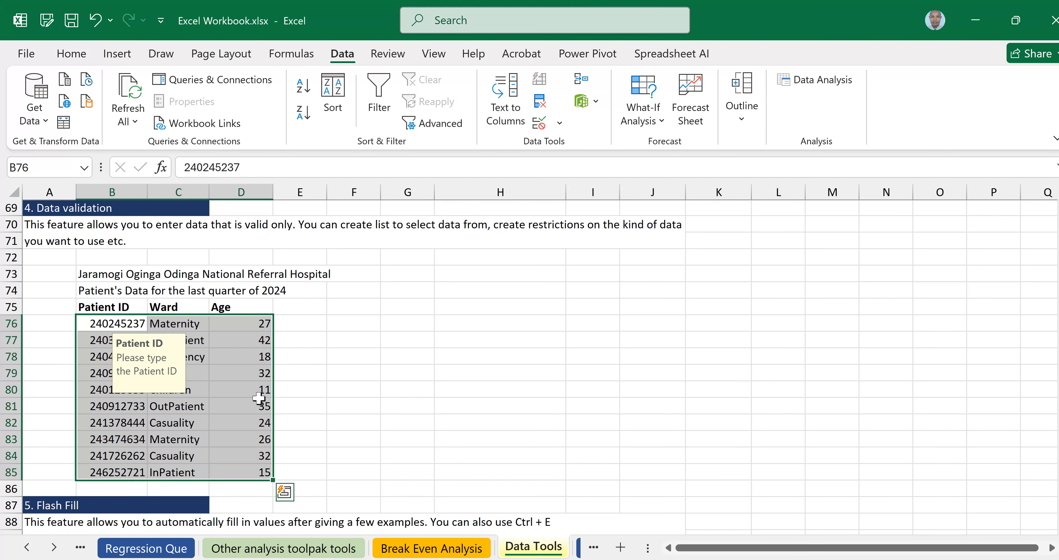
Select the patient table B76:D85.
click(282, 376)
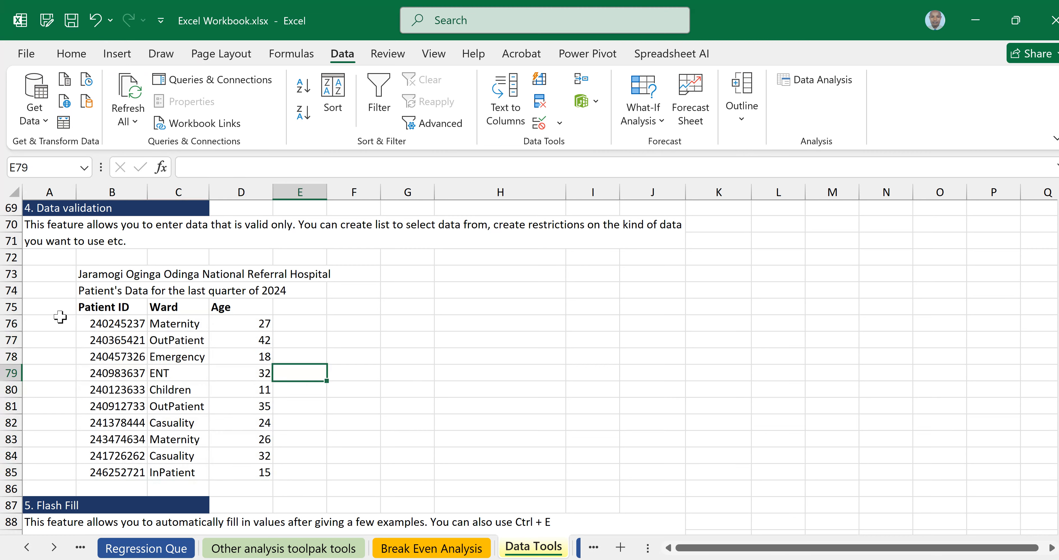
drag(102, 325, 259, 473)
click(347, 53)
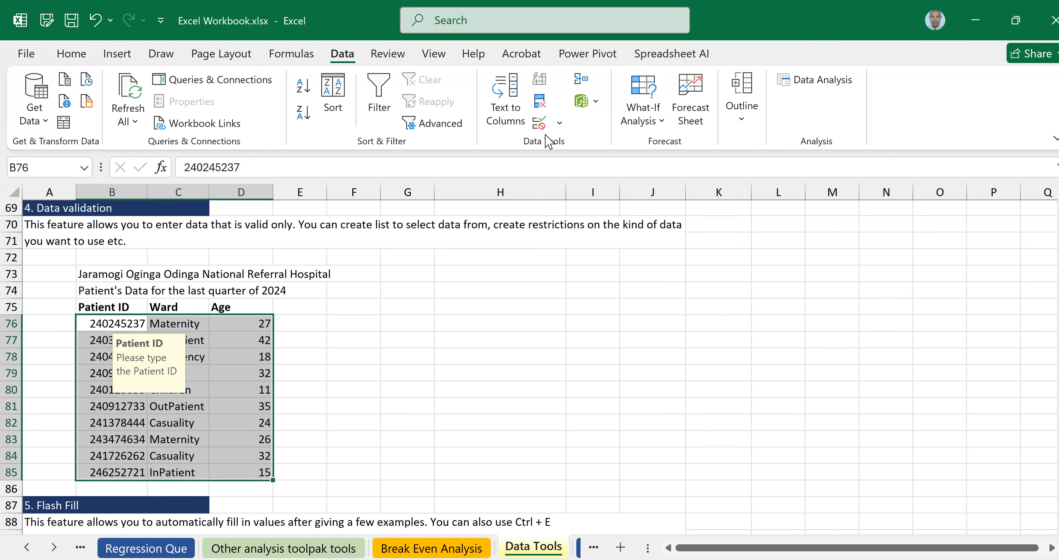
Accept erasing the mixed validation settings, Clear All rules, and confirm with OK.
click(560, 125)
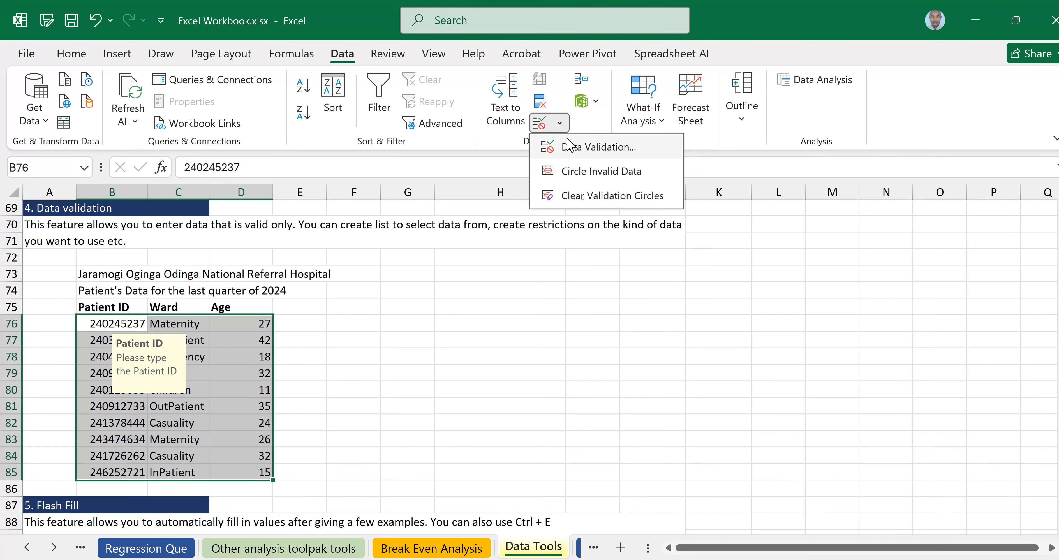
click(574, 150)
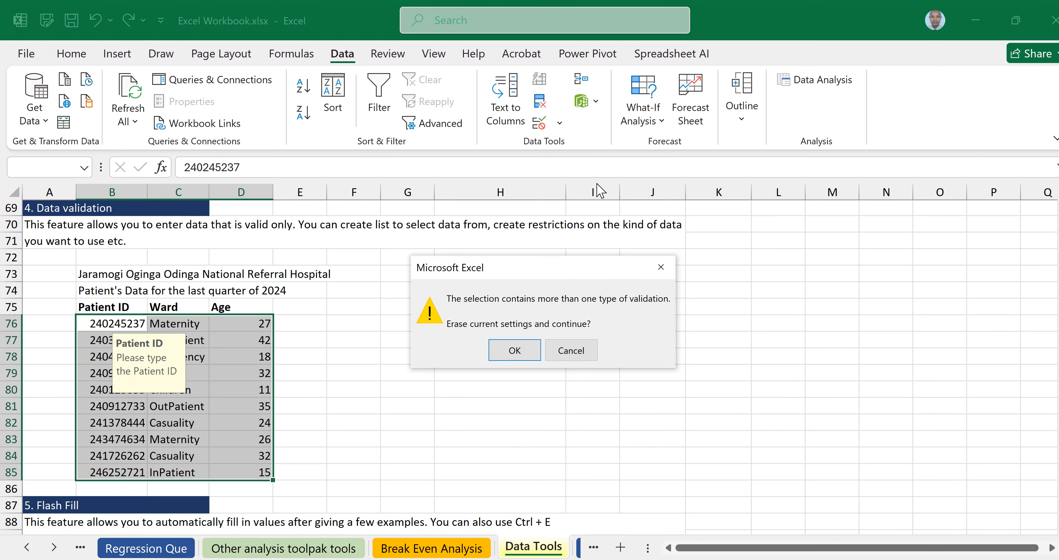
click(510, 354)
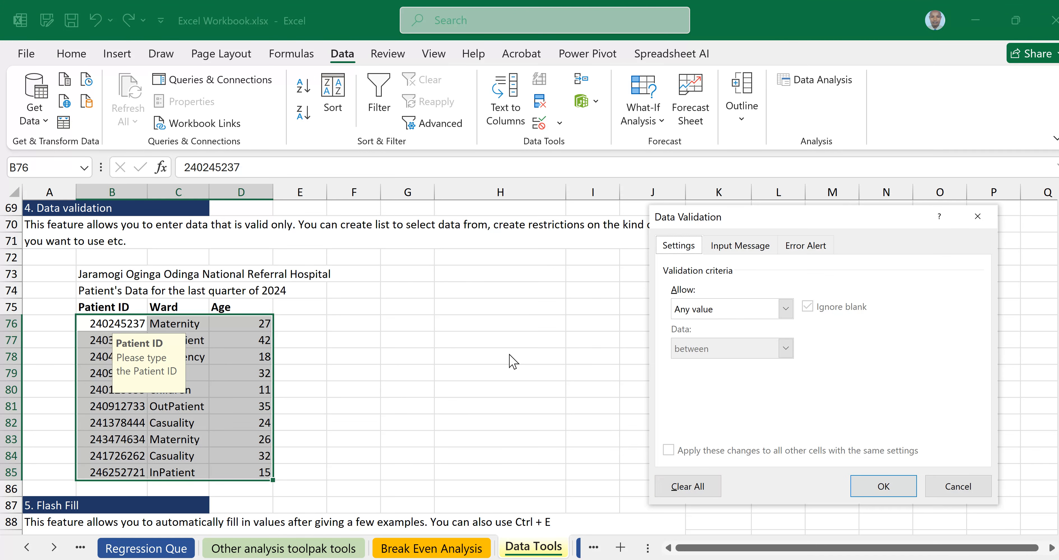
click(695, 491)
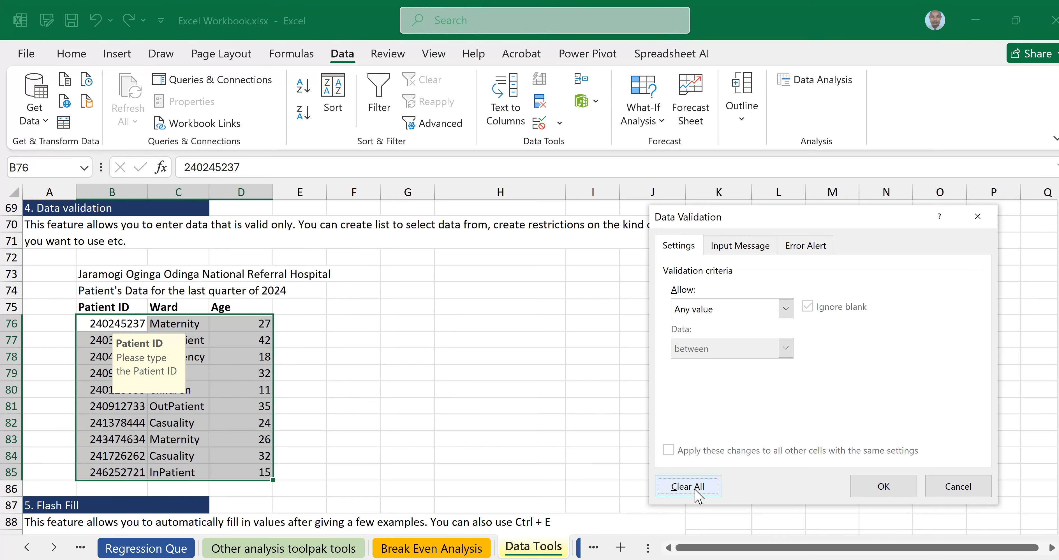
click(695, 487)
click(691, 488)
click(876, 487)
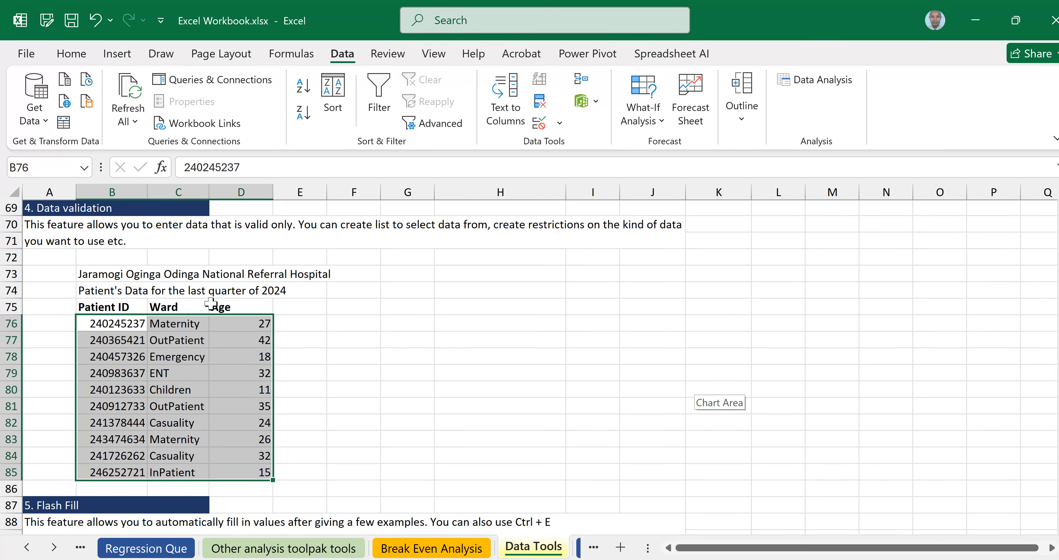
click(183, 371)
Clear the contents of B76:D85 and return to cell B76.
click(130, 324)
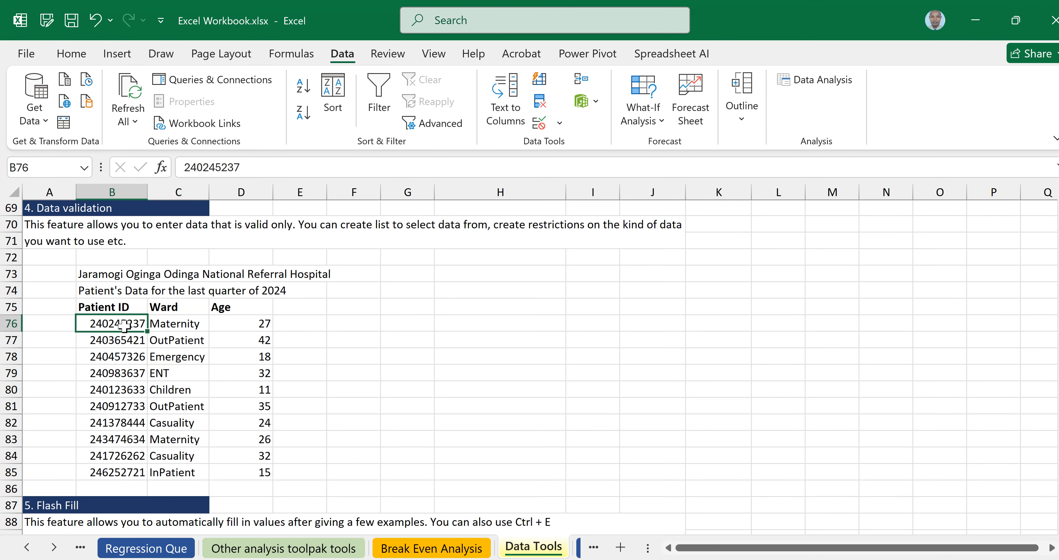
shift+click(263, 479)
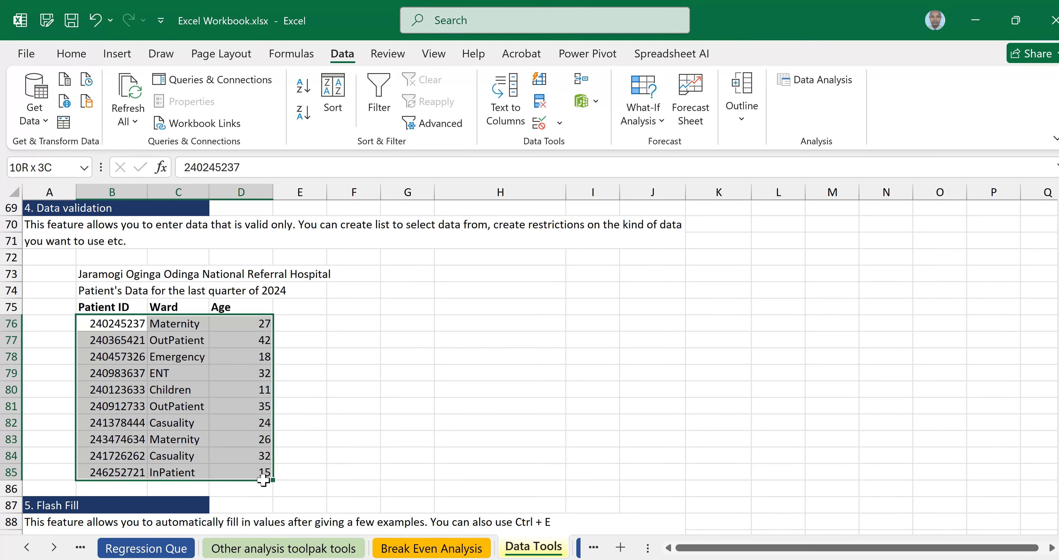
right_click(175, 411)
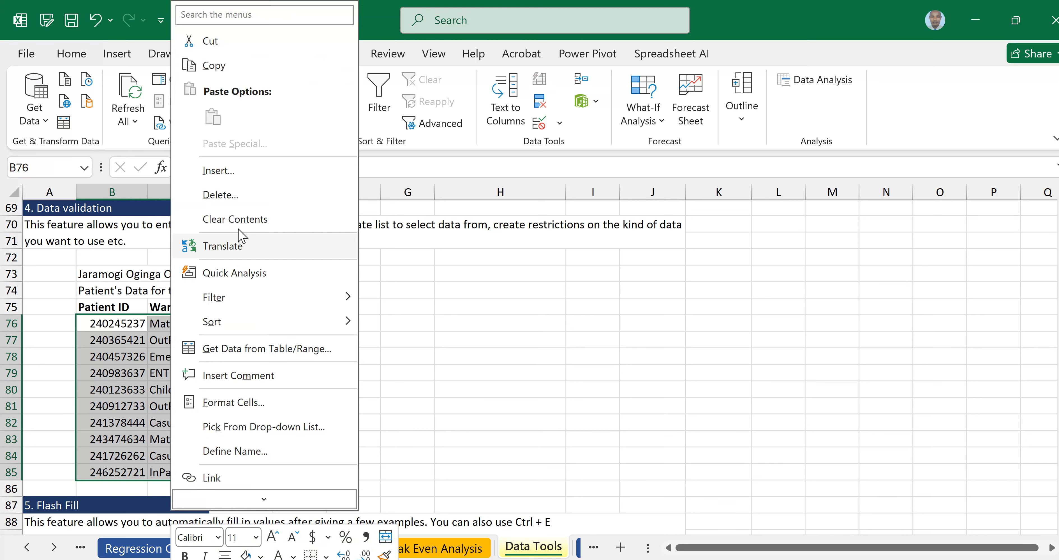
click(234, 218)
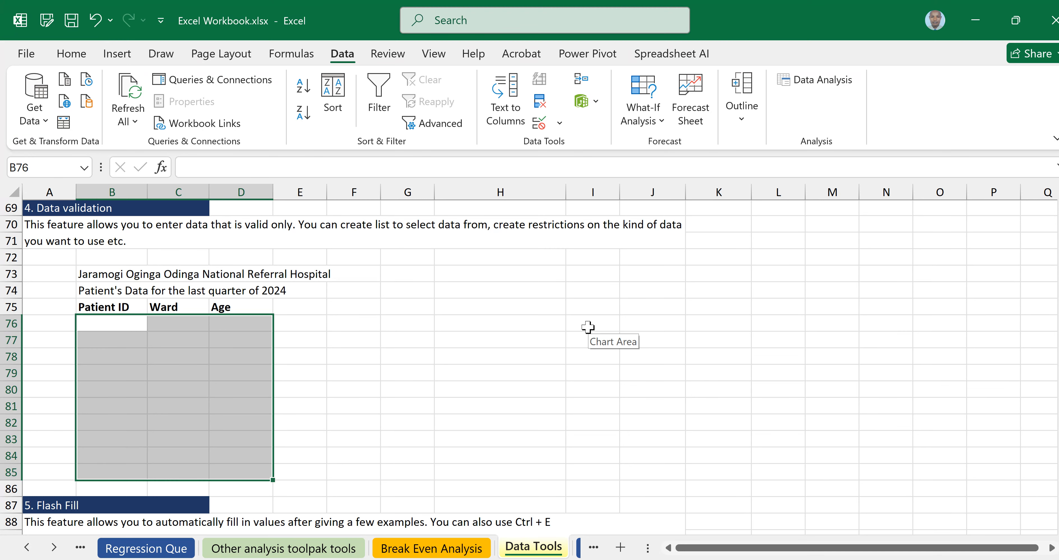
click(220, 327)
click(117, 324)
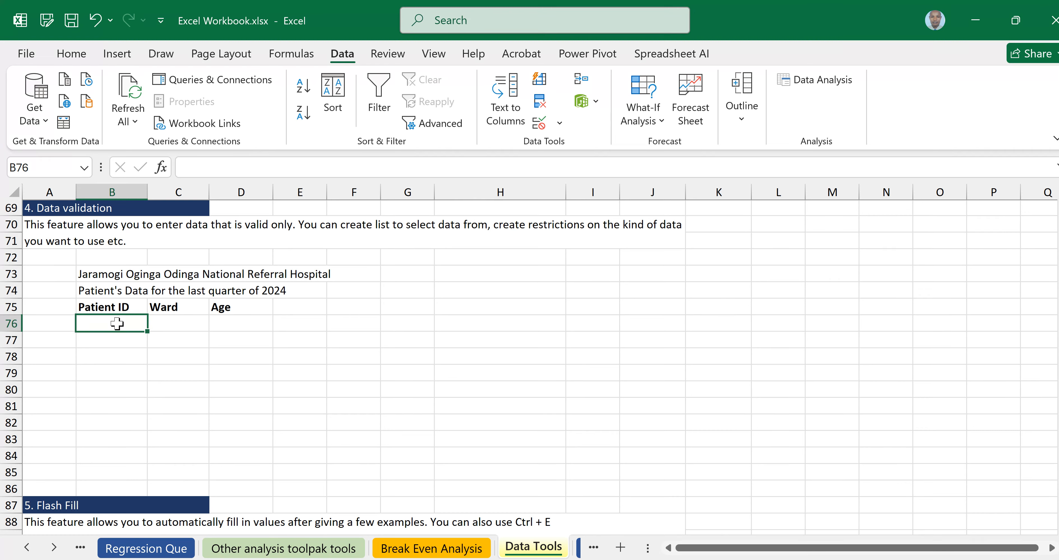
click(437, 350)
click(111, 324)
Select Patient ID cells B76:B80 and open the Data Validation dropdown.
click(97, 324)
drag(97, 324, 109, 421)
click(114, 324)
drag(118, 355, 118, 416)
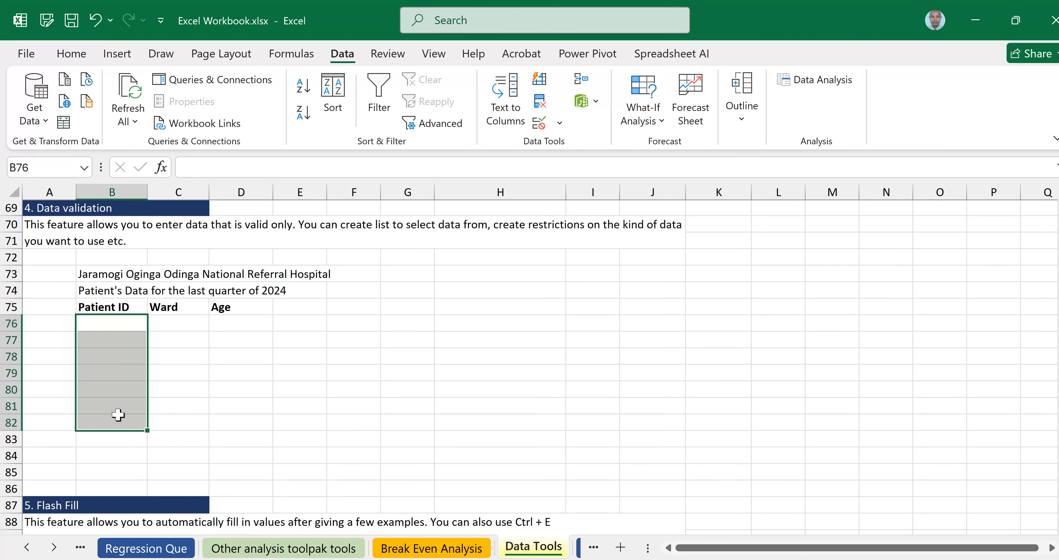
click(112, 324)
mouse_move(110, 388)
mouse_down()
mouse_move(111, 413)
mouse_move(111, 403)
mouse_up()
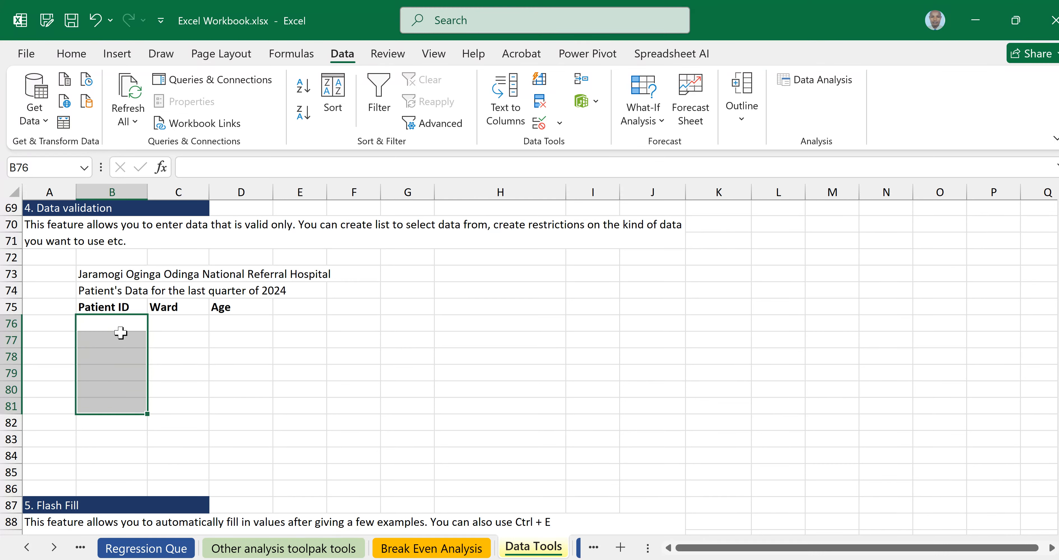
drag(115, 327, 115, 391)
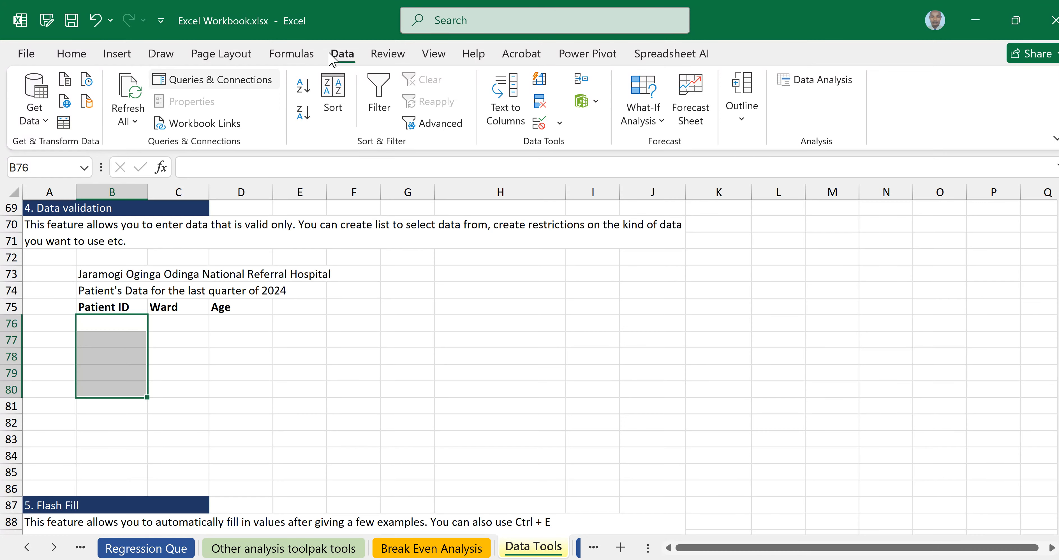
click(559, 123)
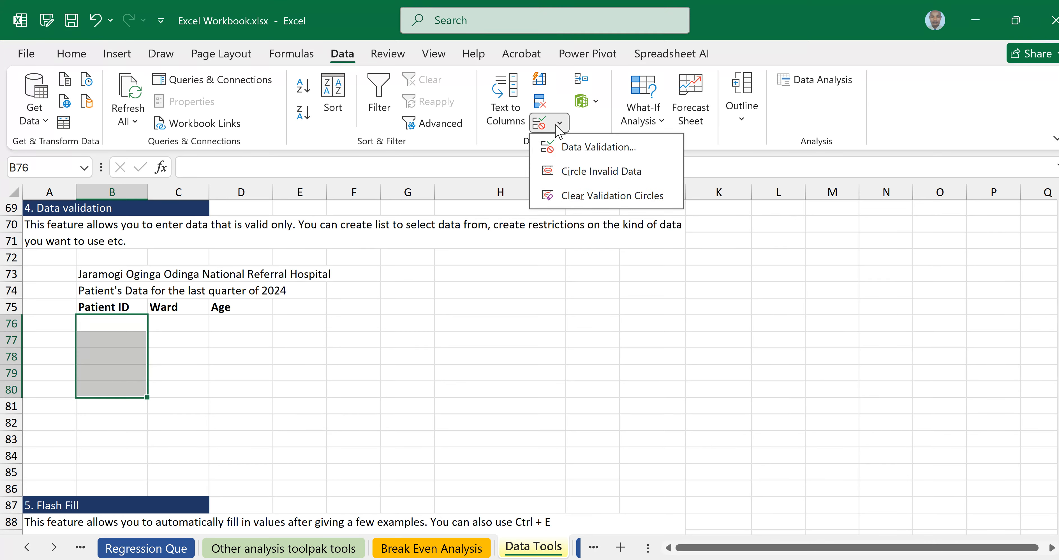
In Data Validation settings, set Allow to Text length and Data to equal to.
click(580, 148)
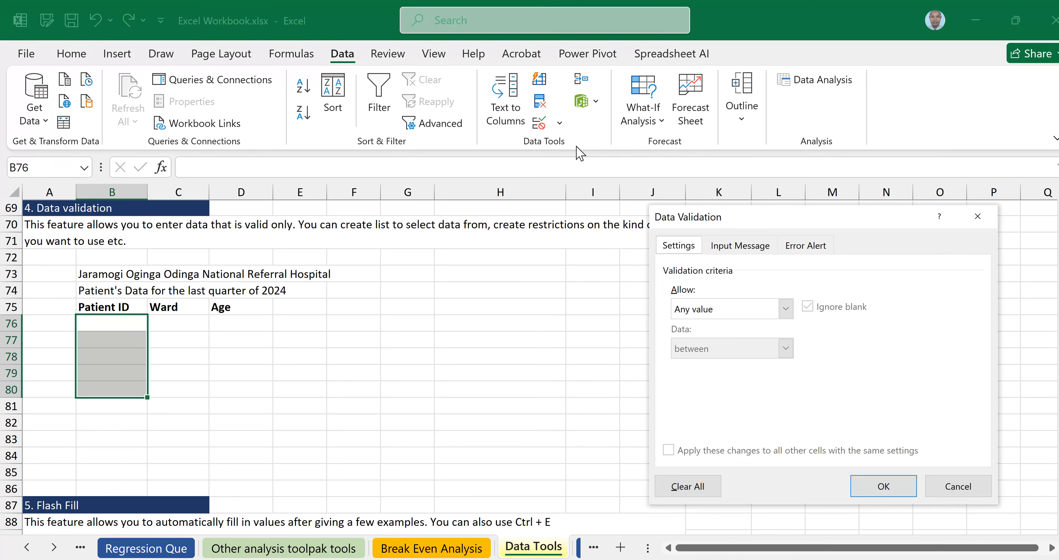
click(849, 217)
drag(819, 218, 739, 167)
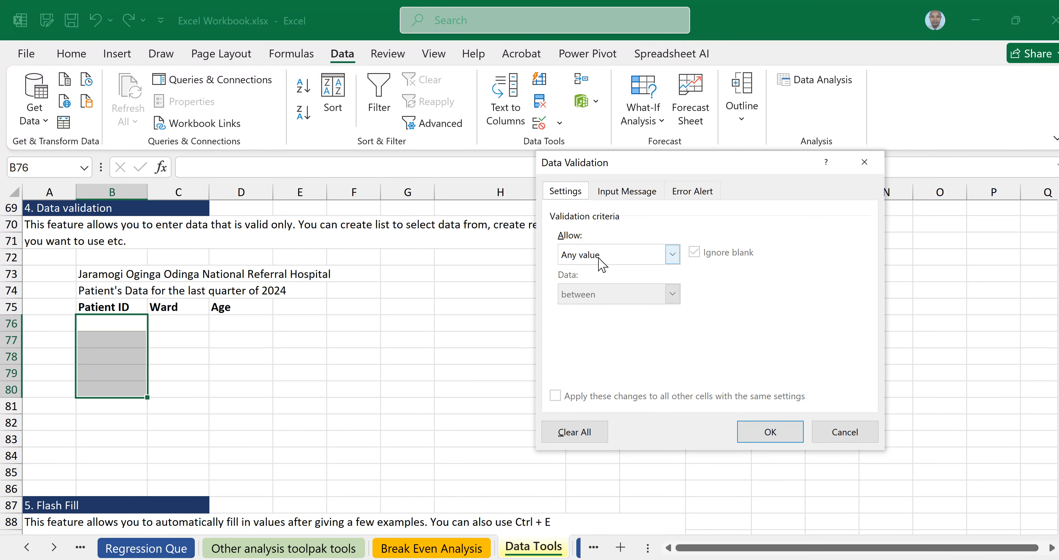
click(672, 255)
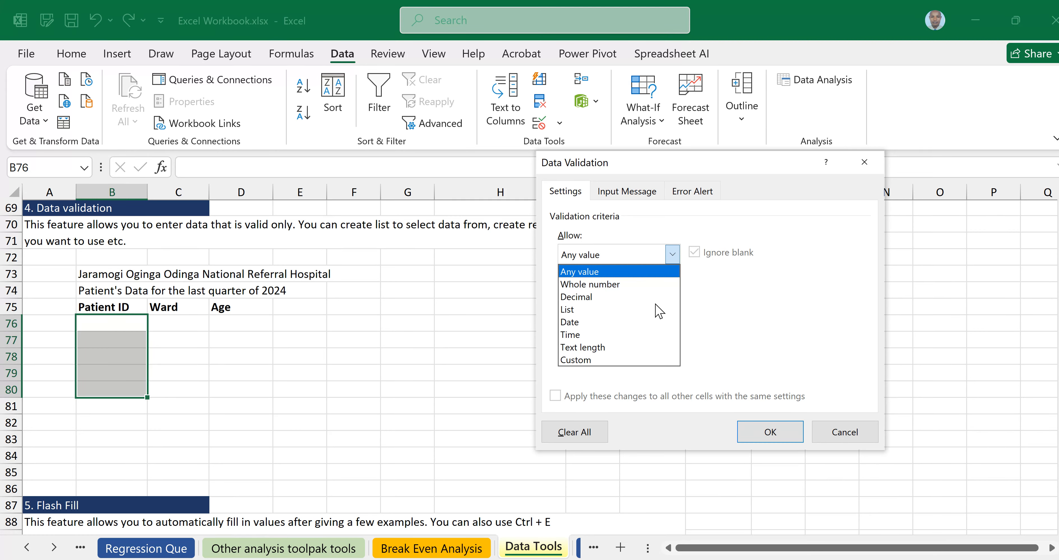
click(595, 348)
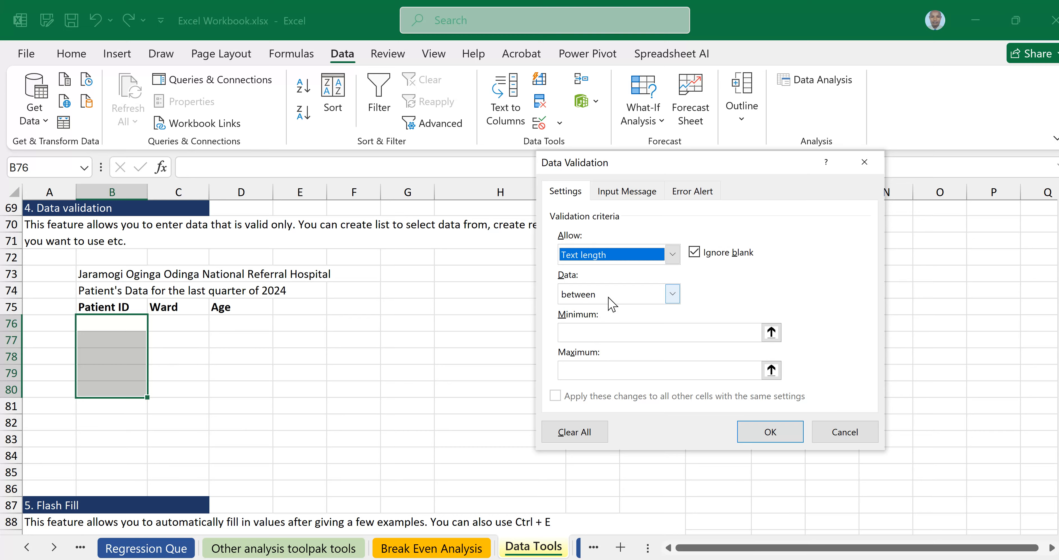
click(673, 294)
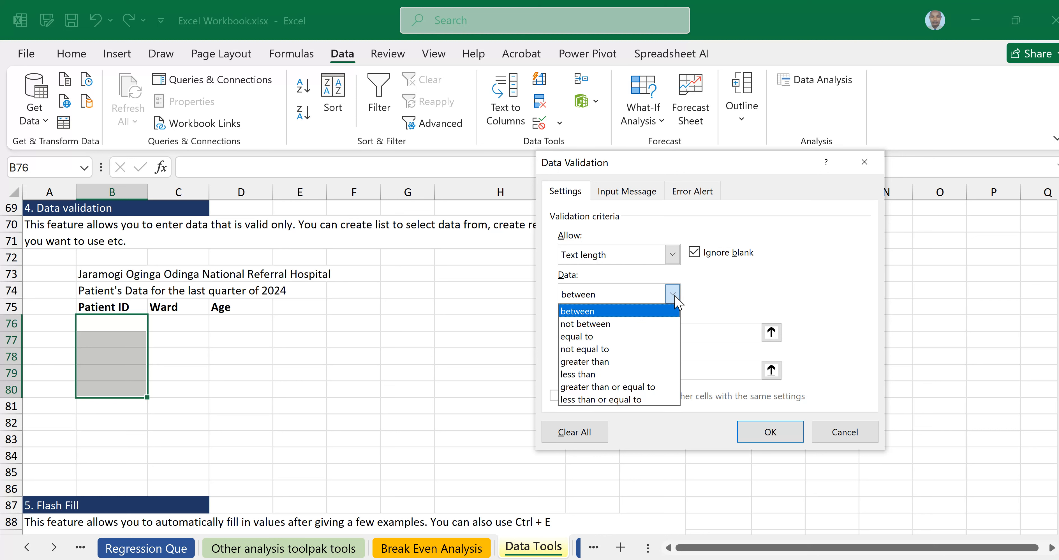
click(588, 336)
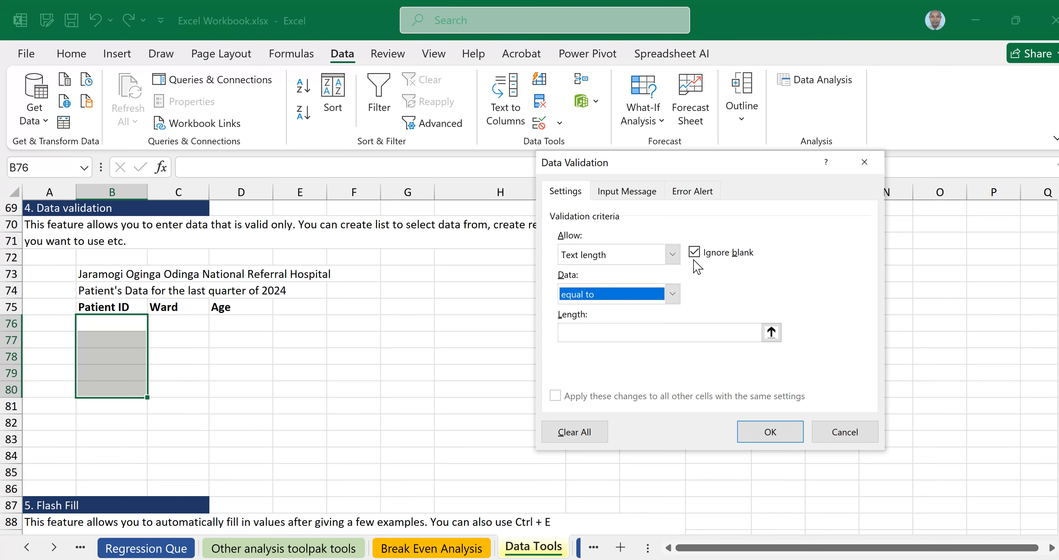
Require the Patient ID entries to have a text length equal to 8.
click(594, 333)
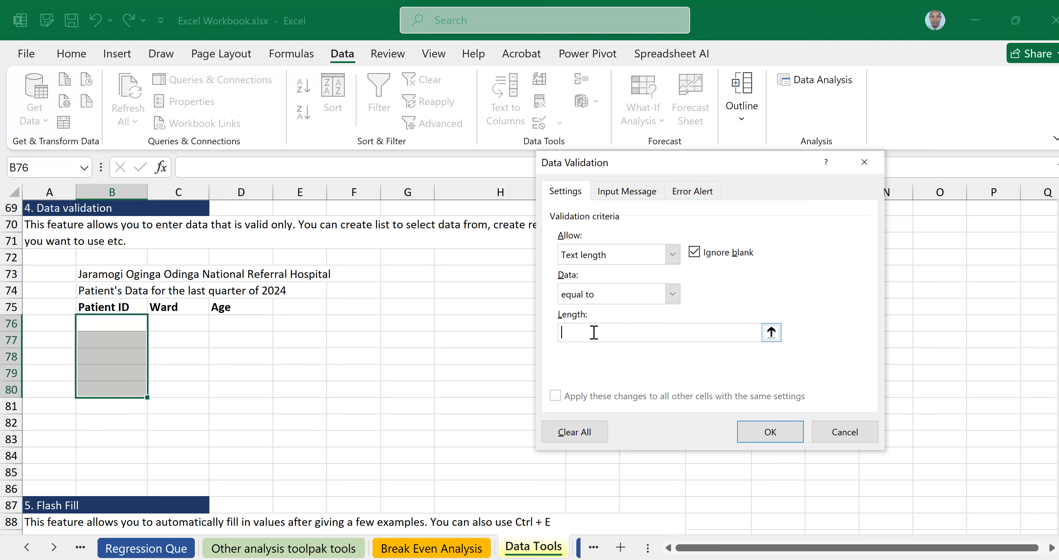
text(8)
click(671, 295)
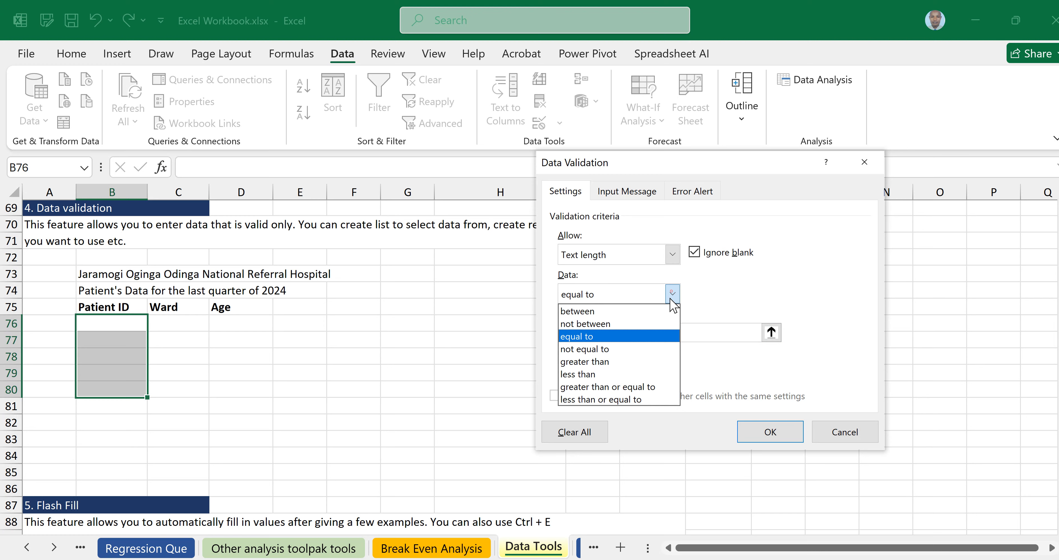
click(584, 337)
click(578, 333)
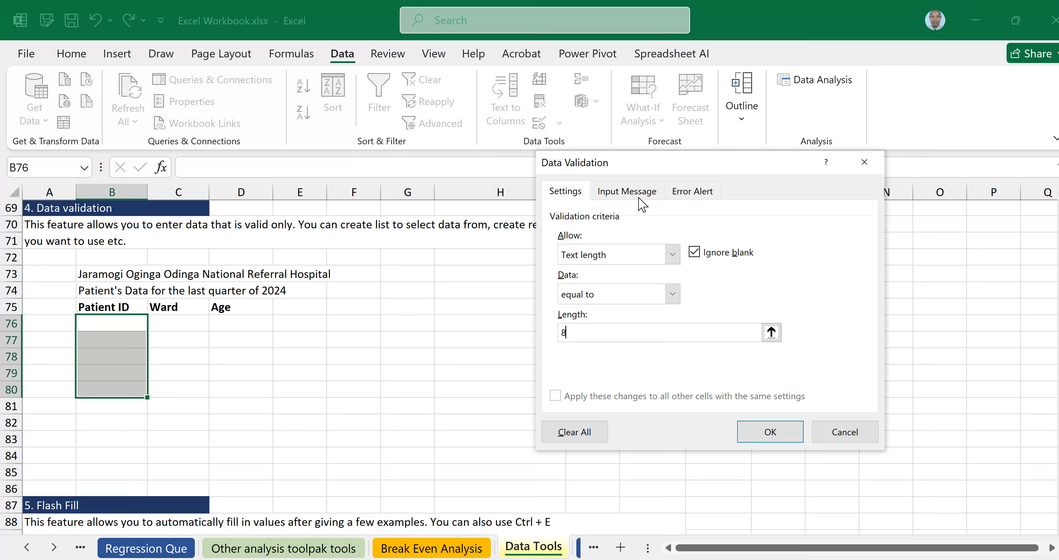
Add an input message titled 'Patient ID' reading 'Please enter the patient ID'.
click(614, 197)
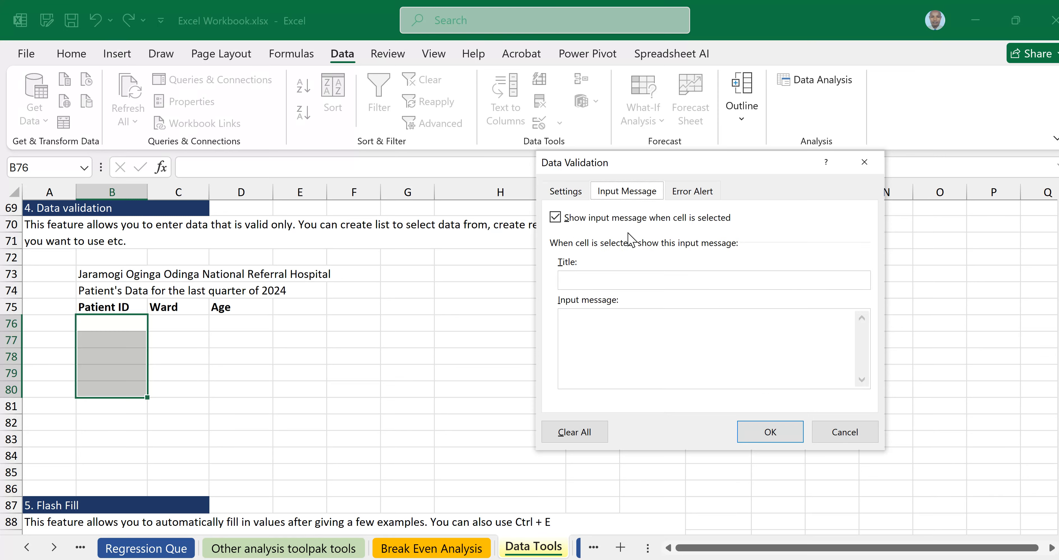
click(600, 282)
text(Patient )
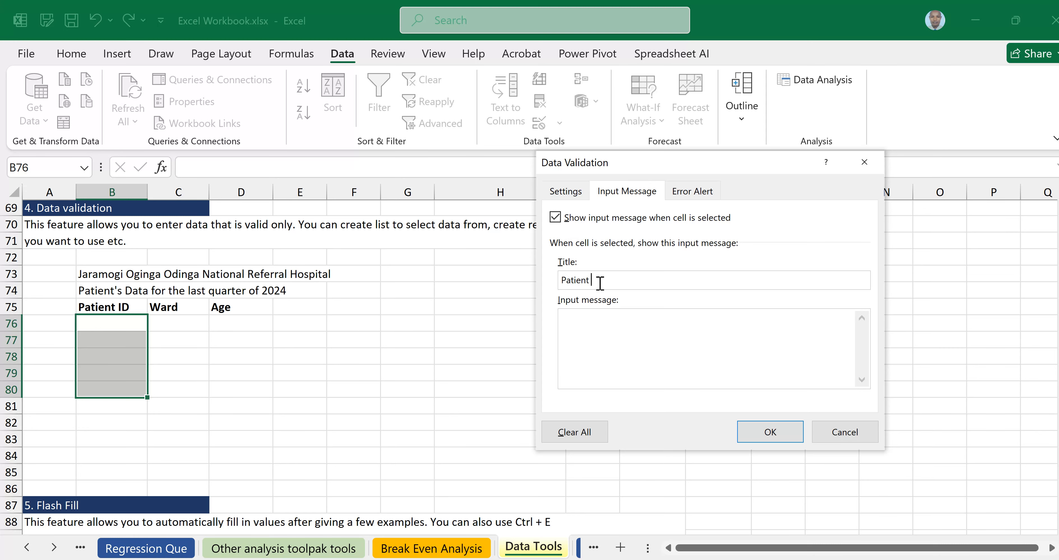
text(ID)
click(594, 322)
text(Please enter the pa)
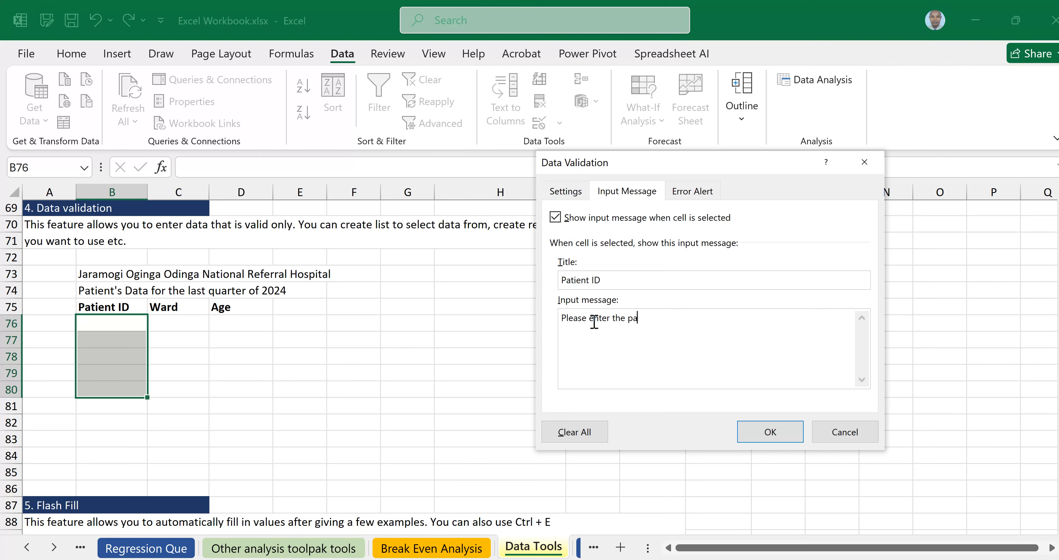
text(tient ID)
Try the Stop, Warning and Information error alert styles, settling on Stop.
click(687, 193)
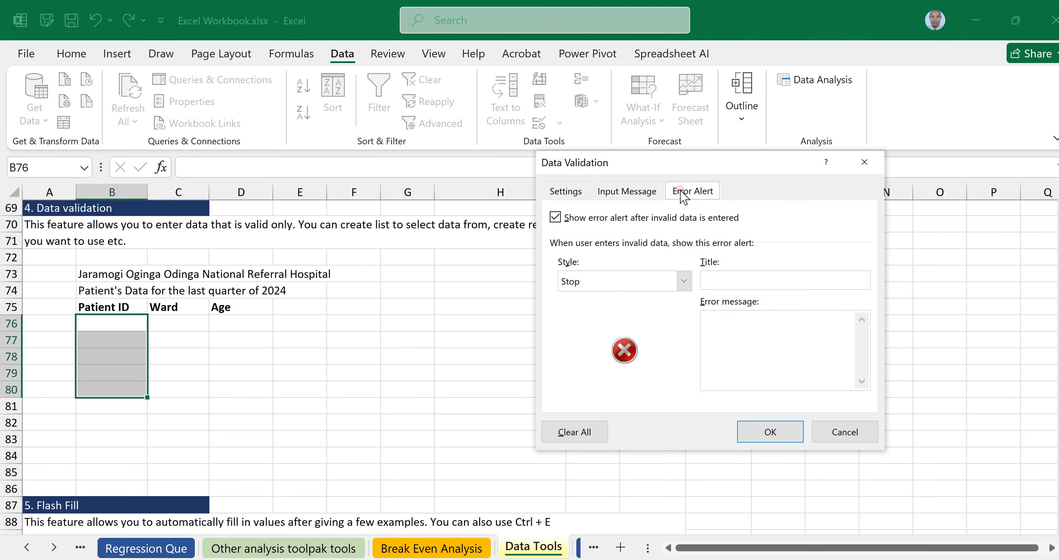
click(626, 195)
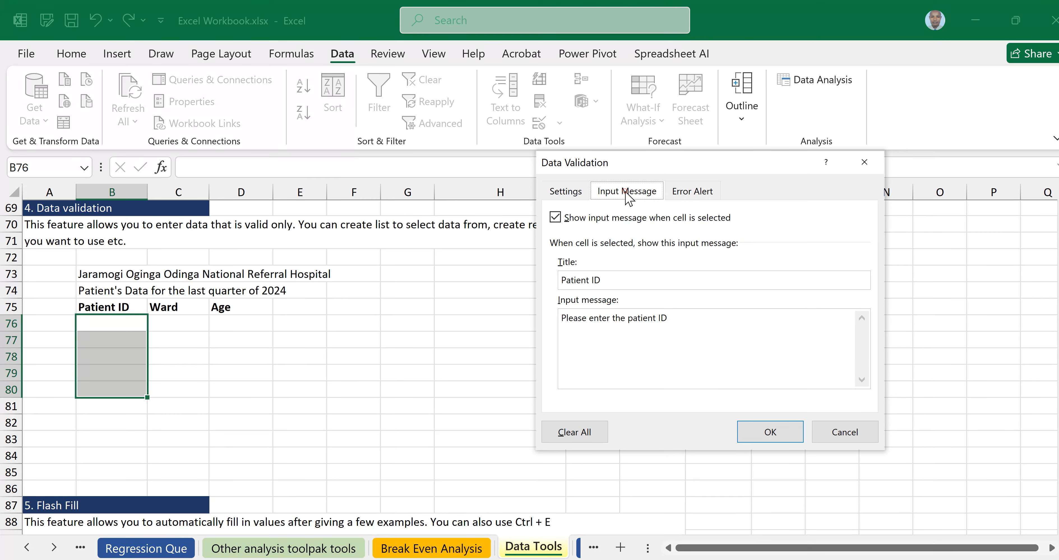
click(695, 193)
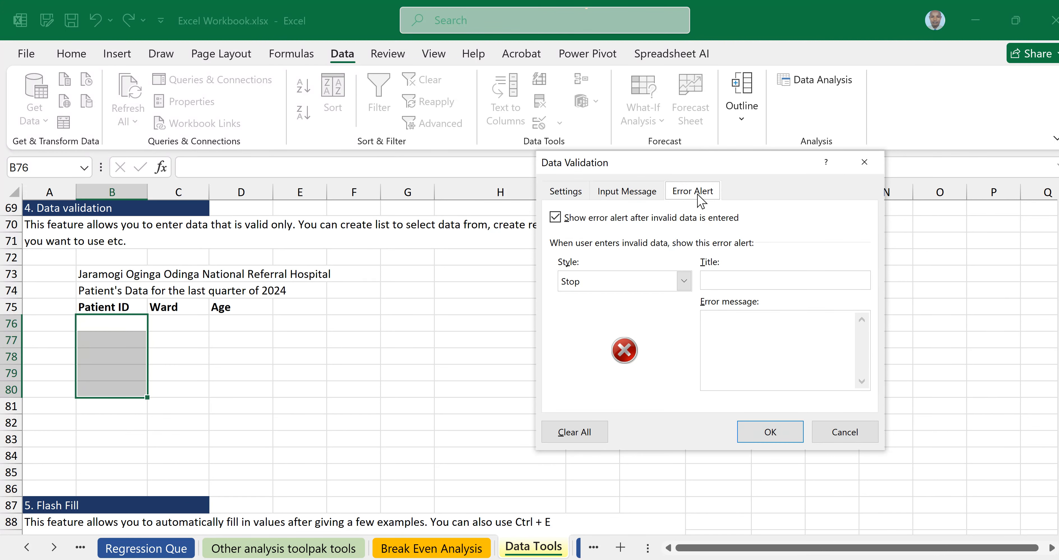
click(684, 283)
click(598, 295)
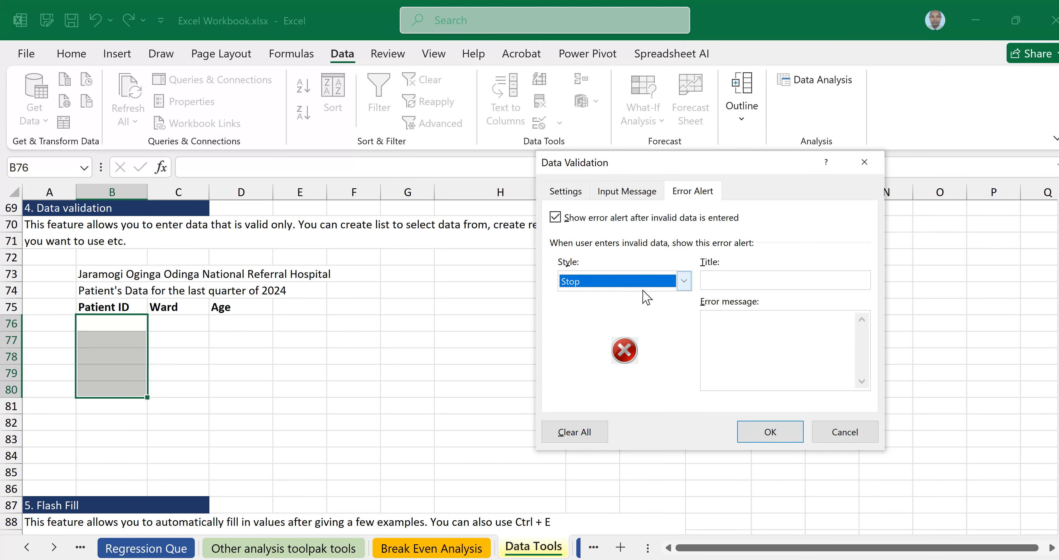
click(683, 282)
click(621, 311)
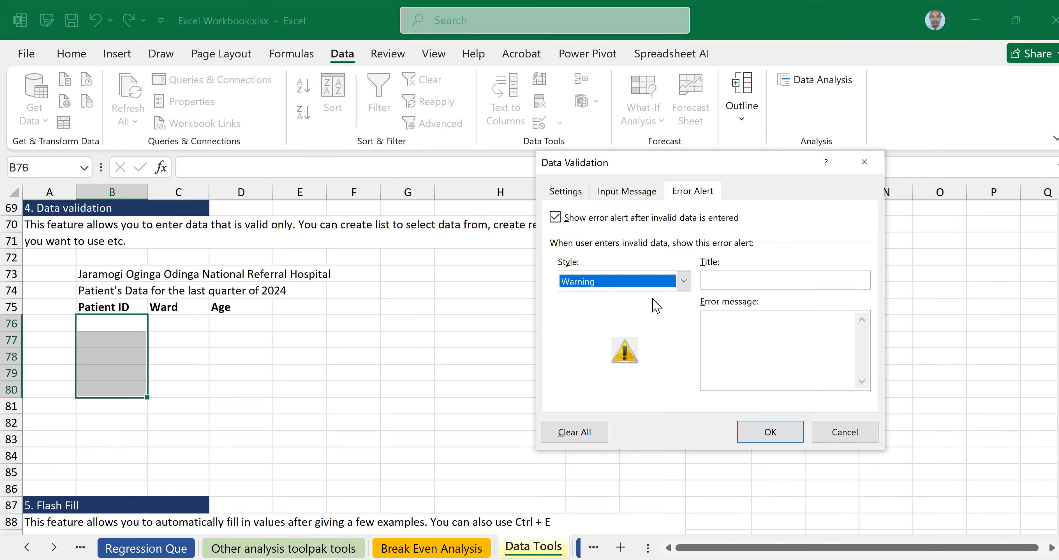
click(684, 281)
click(609, 324)
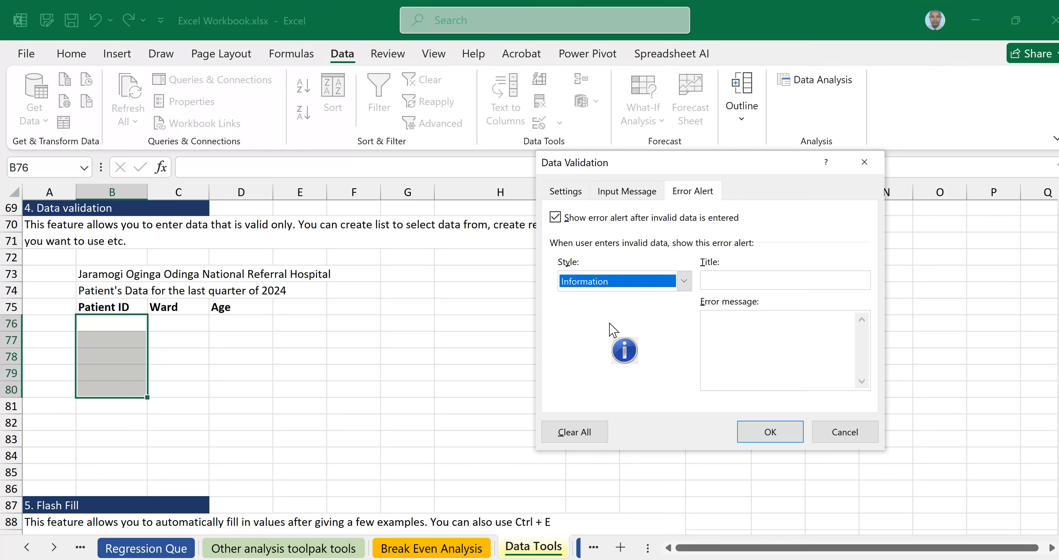
click(684, 281)
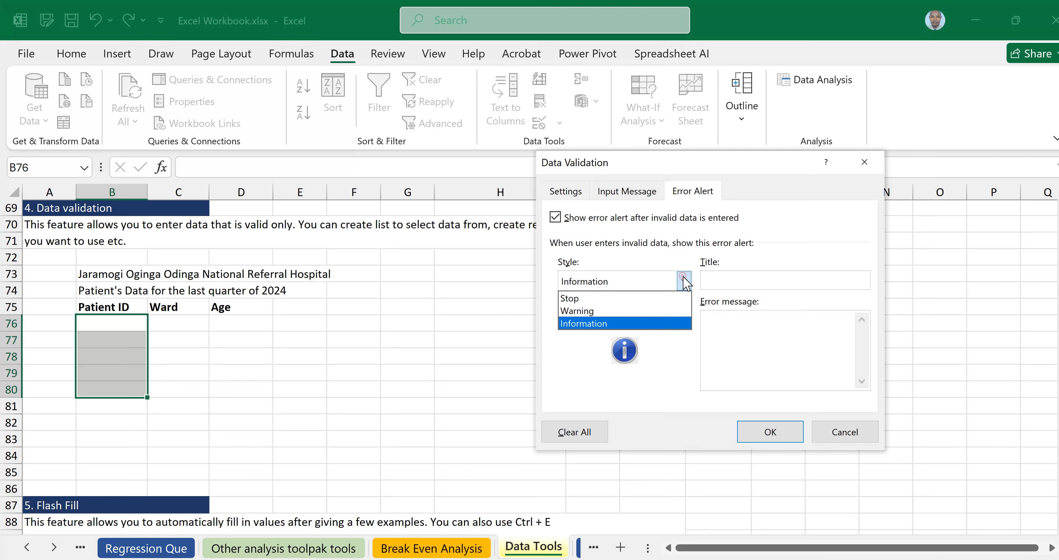
click(584, 301)
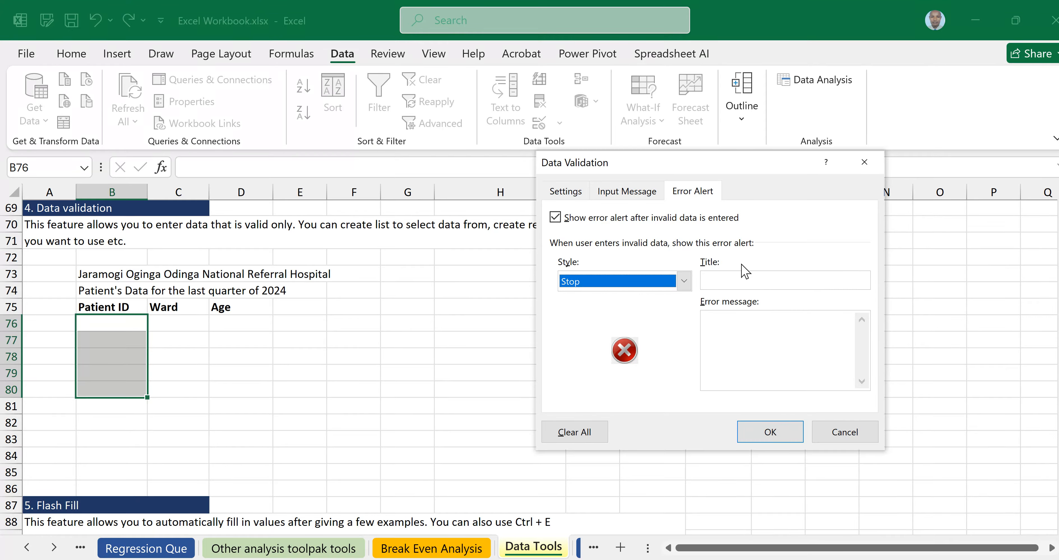
Give the error alert the title 'Invalid ID' and the message 'Please re enter Patient ID'.
click(749, 279)
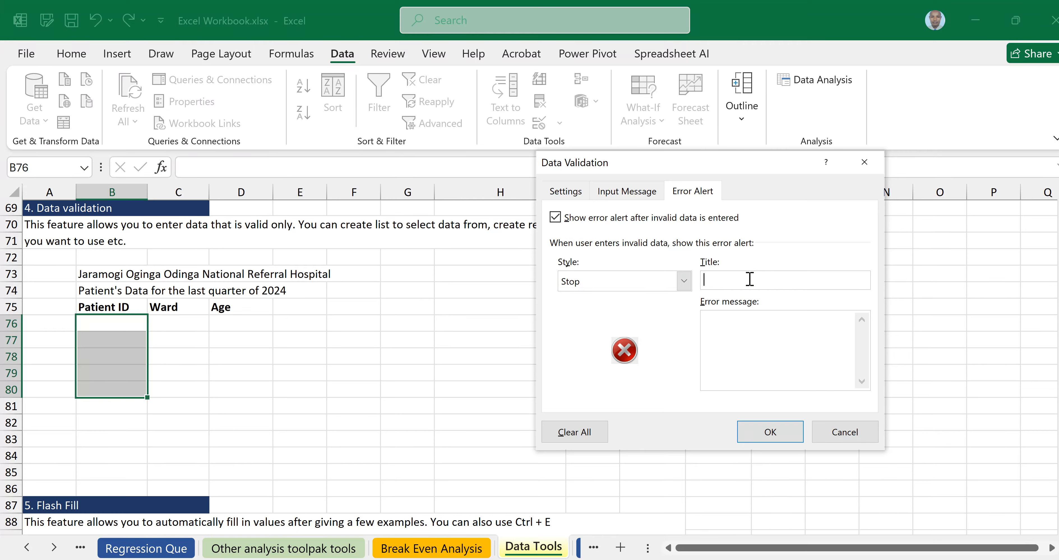
text(iNVALID)
key(BackSpace)
key(BackSpace)
key(BackSpace)
key(BackSpace)
key(BackSpace)
key(BackSpace)
key(BackSpace)
text(Invalid ID)
click(752, 327)
text(Please re ente)
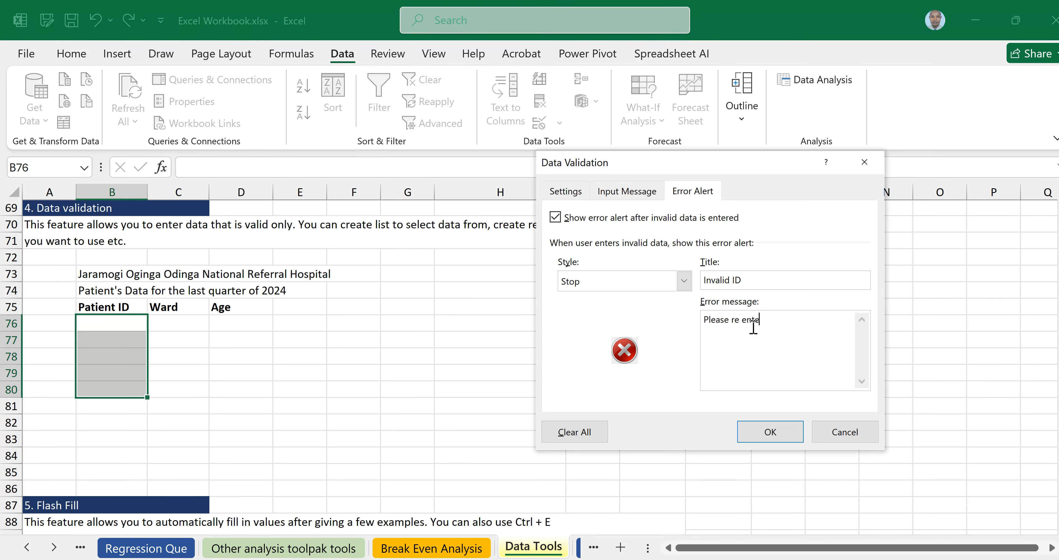
text(r Patient ID)
Review the Settings, Input Message and Error Alert tabs, then apply the validation rule.
click(682, 196)
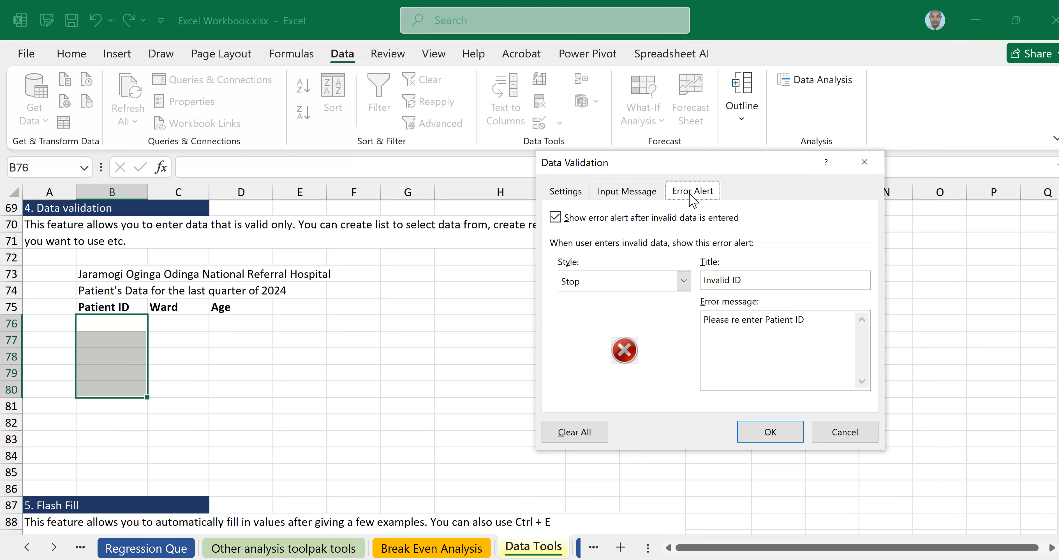
click(632, 196)
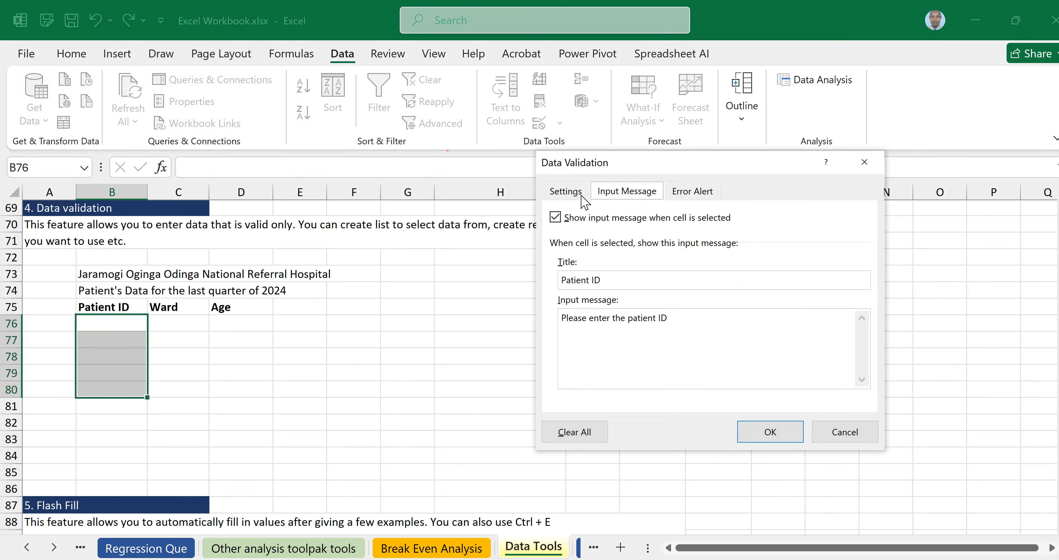
click(569, 195)
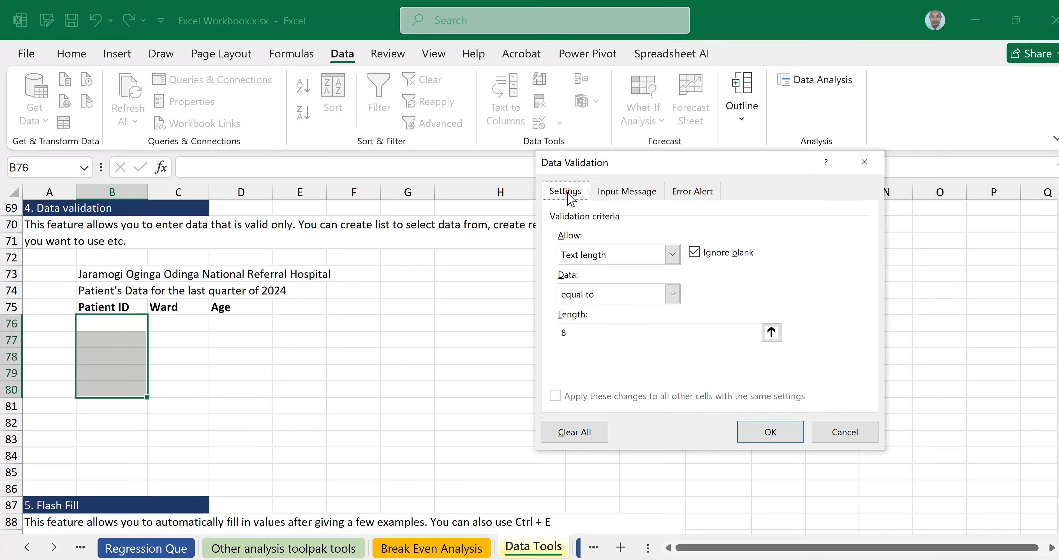
click(621, 196)
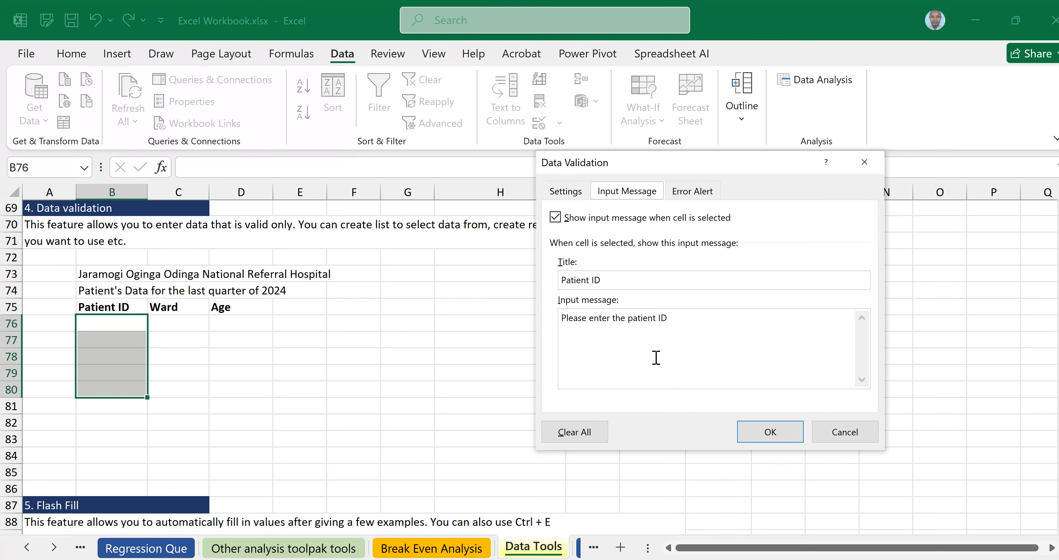
click(703, 197)
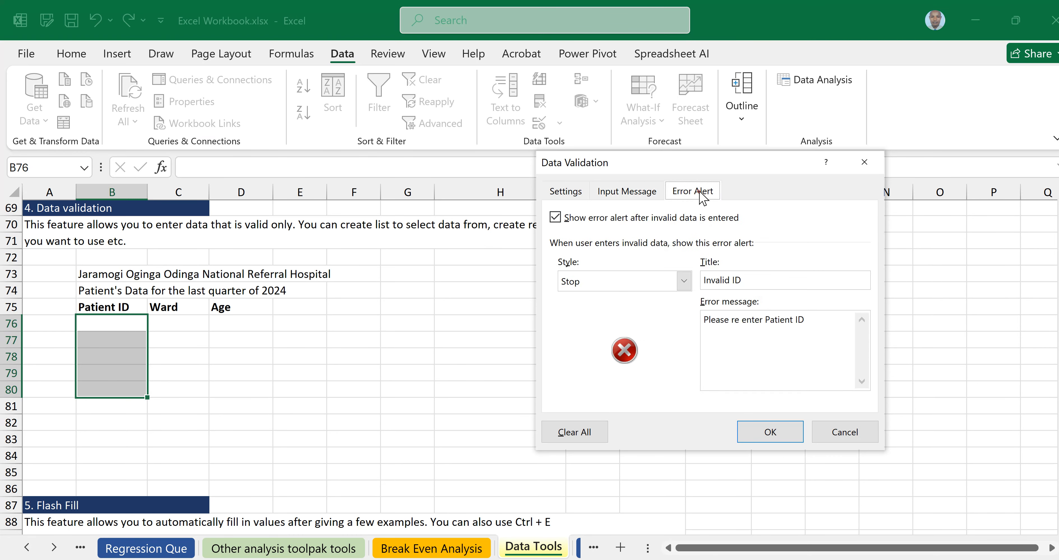
click(763, 432)
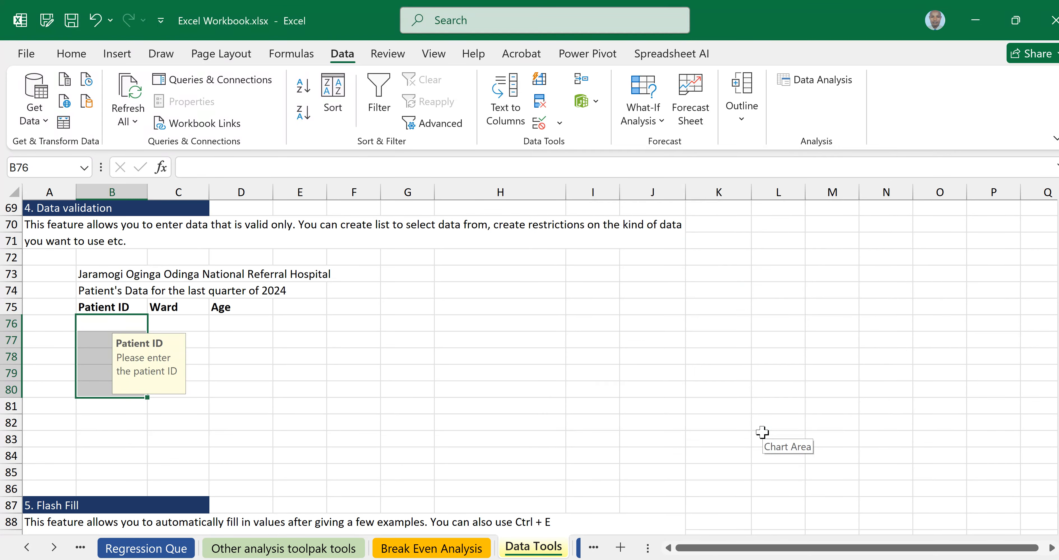
Enter IDs 35578890 and 35487625 in B76:B77, then test the 7-digit ID 3789003 in B78.
click(331, 422)
click(99, 327)
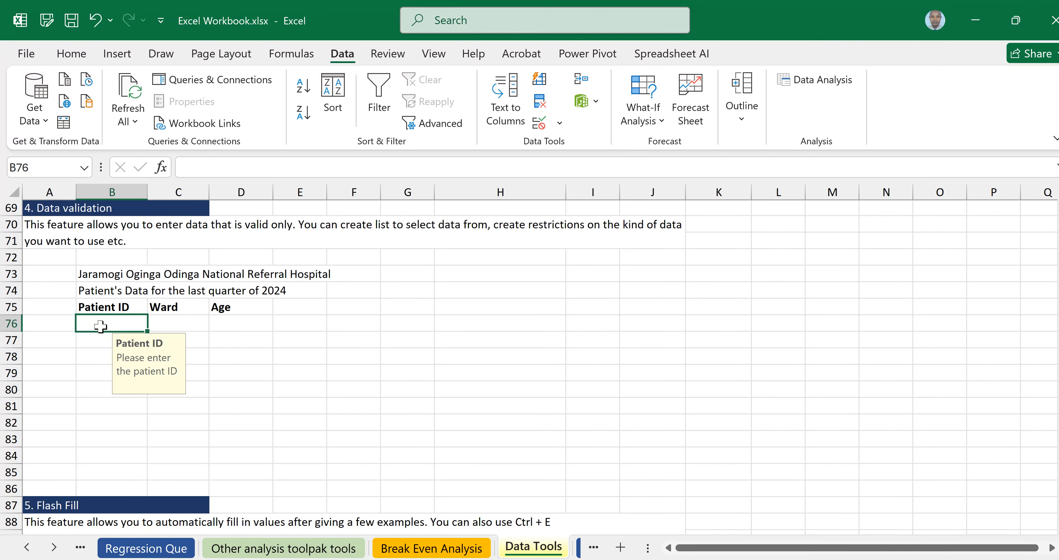
text(355)
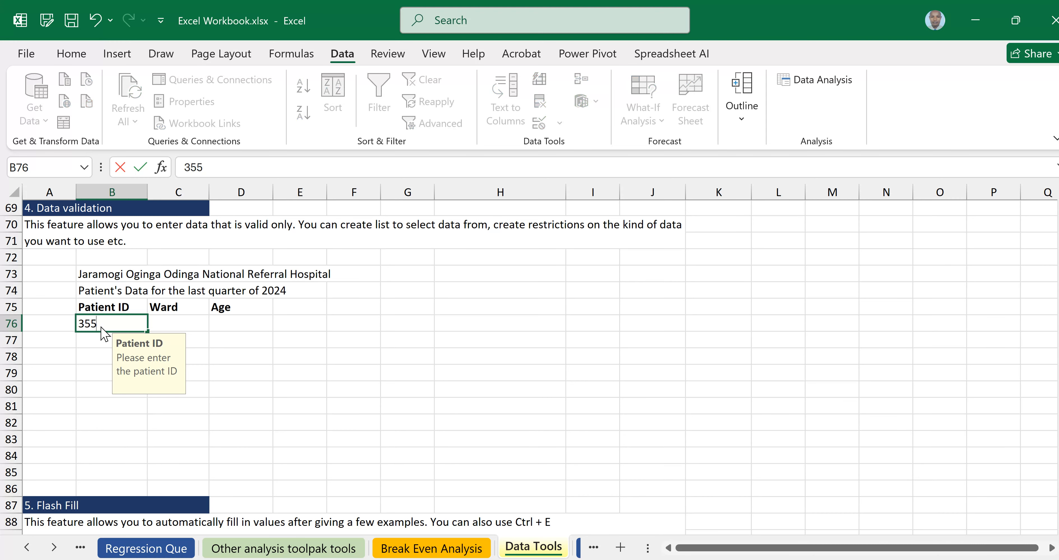
text(78890)
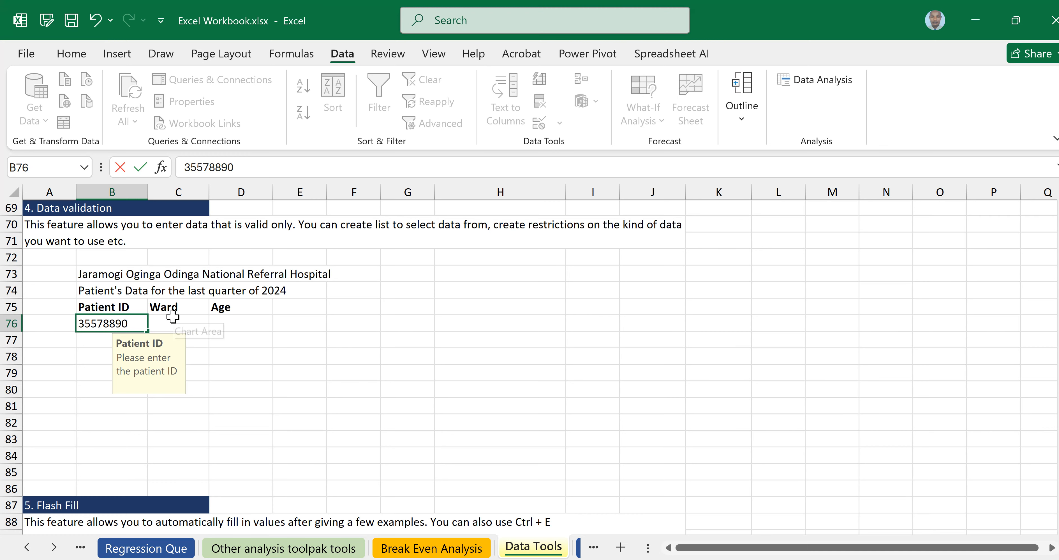
key(Return)
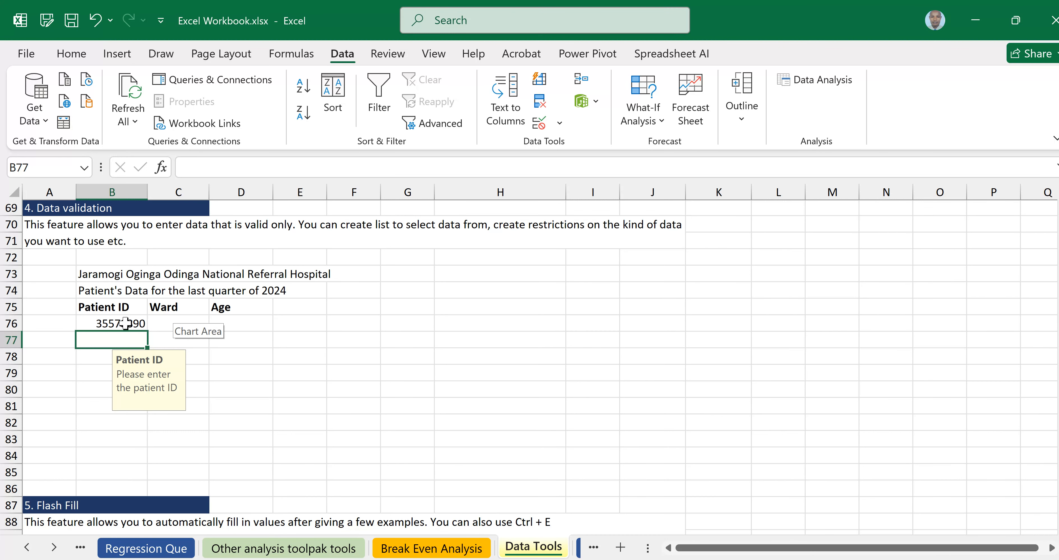
click(125, 323)
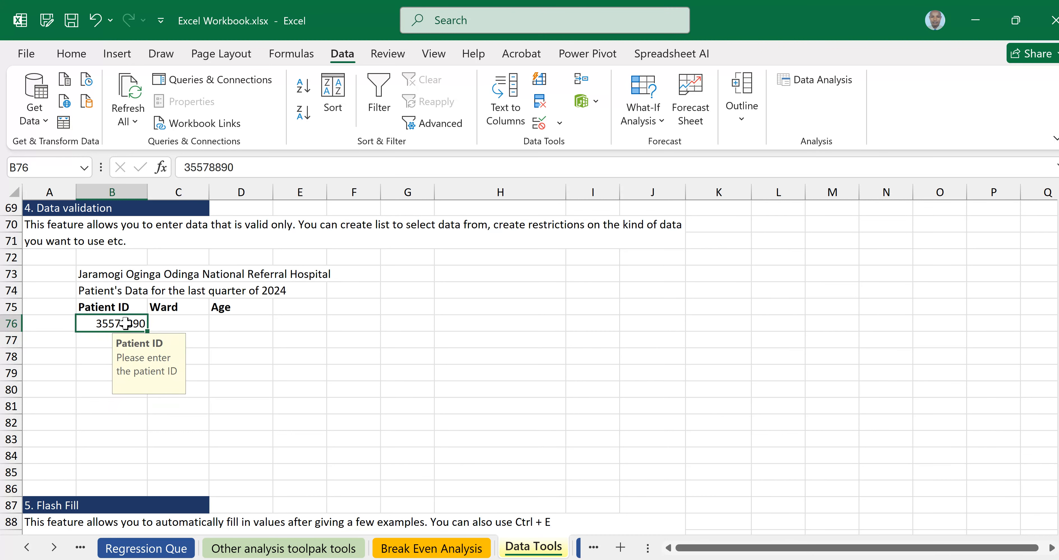
click(100, 338)
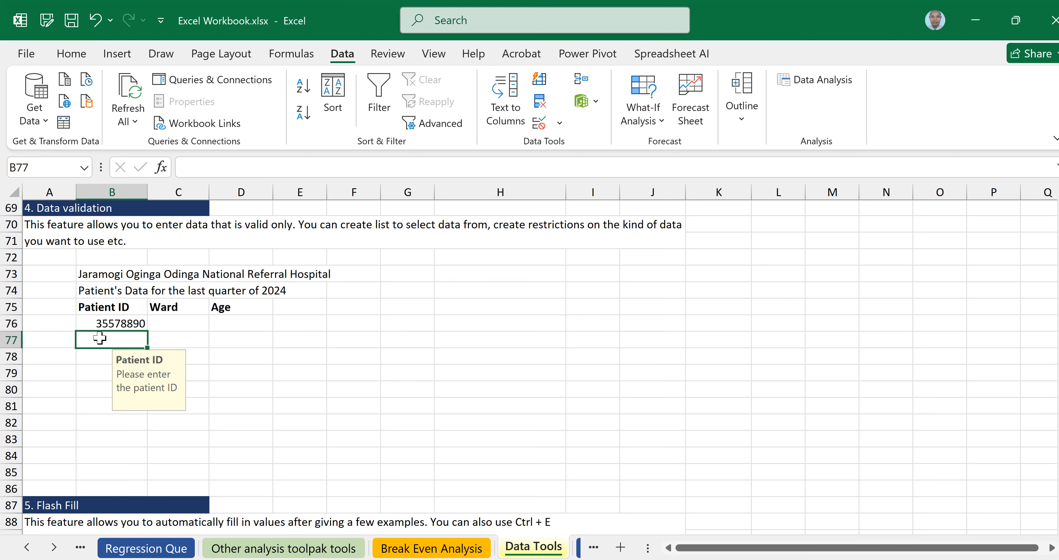
text(354)
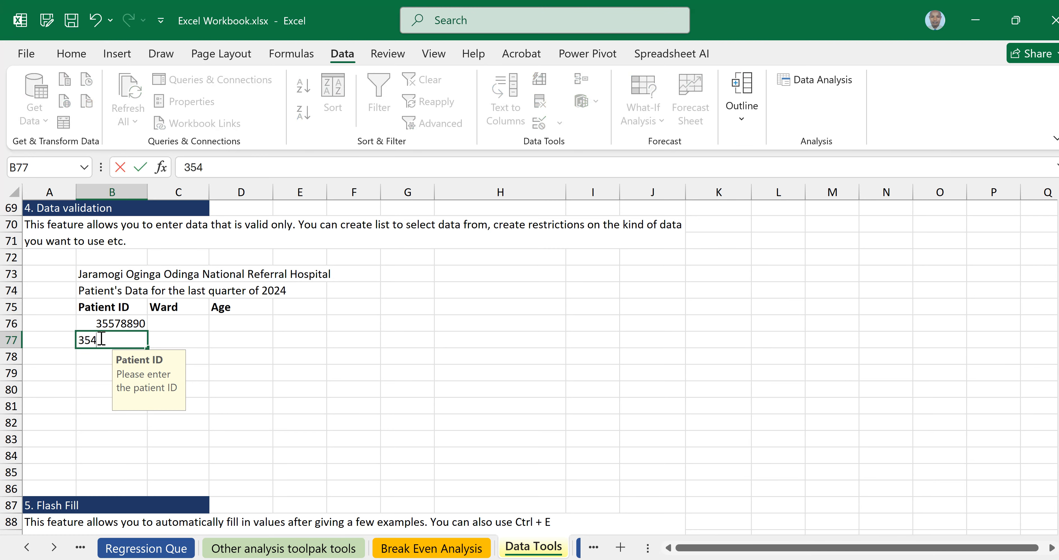
text(87625)
key(Return)
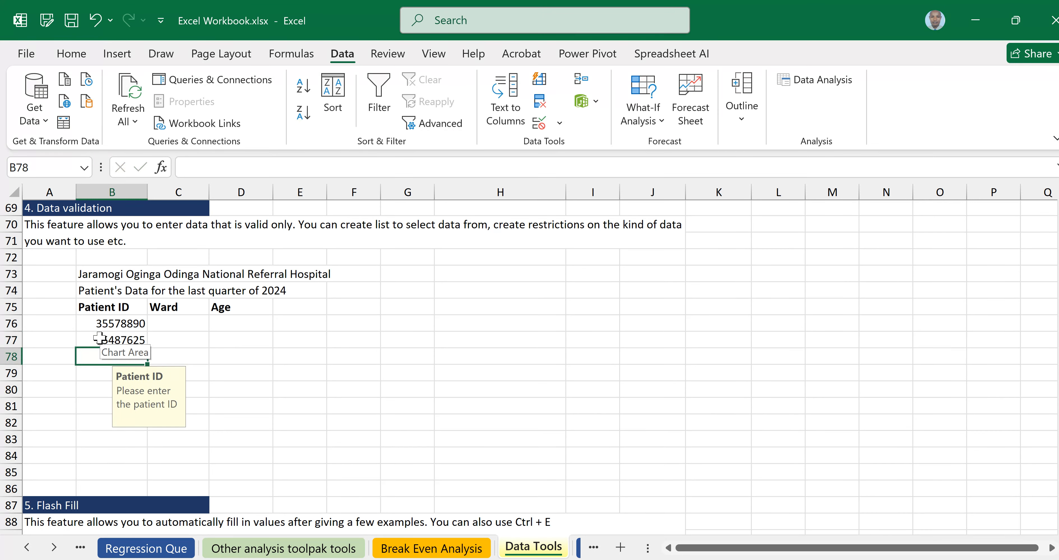
text(37)
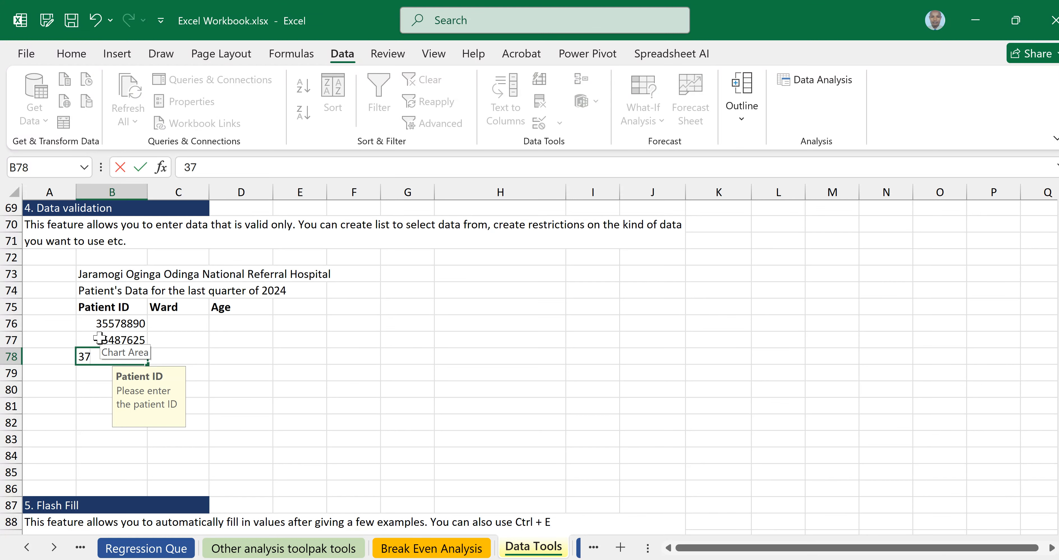
text(89003)
key(Return)
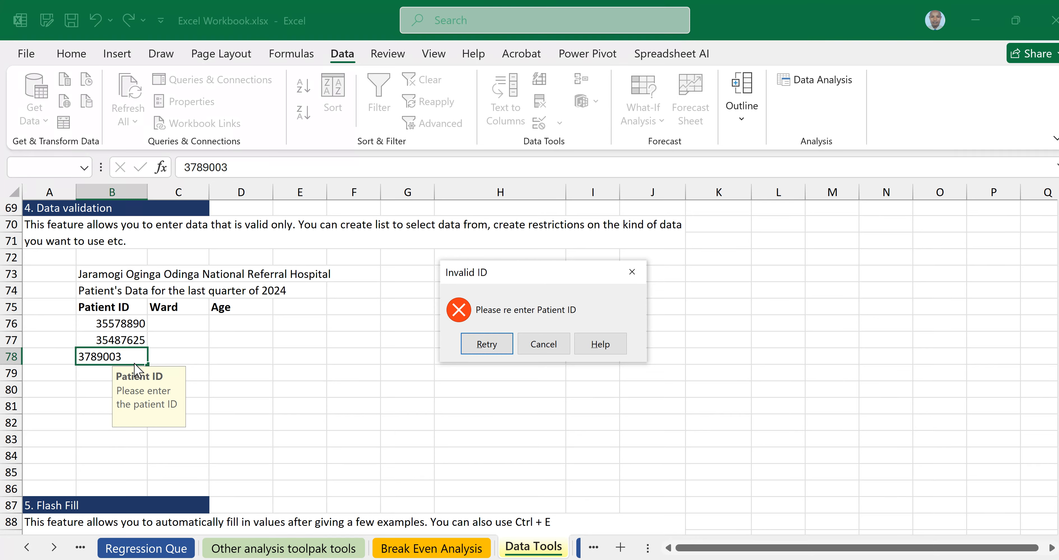
Retry the rejected entry and correct B78 to 37890036.
click(493, 346)
text(3789003)
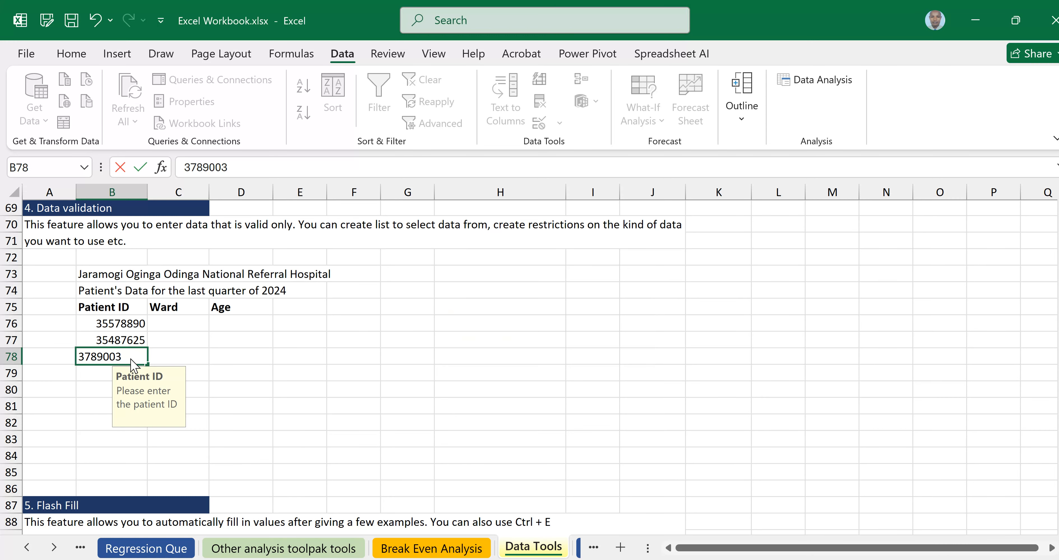
text(6)
key(Return)
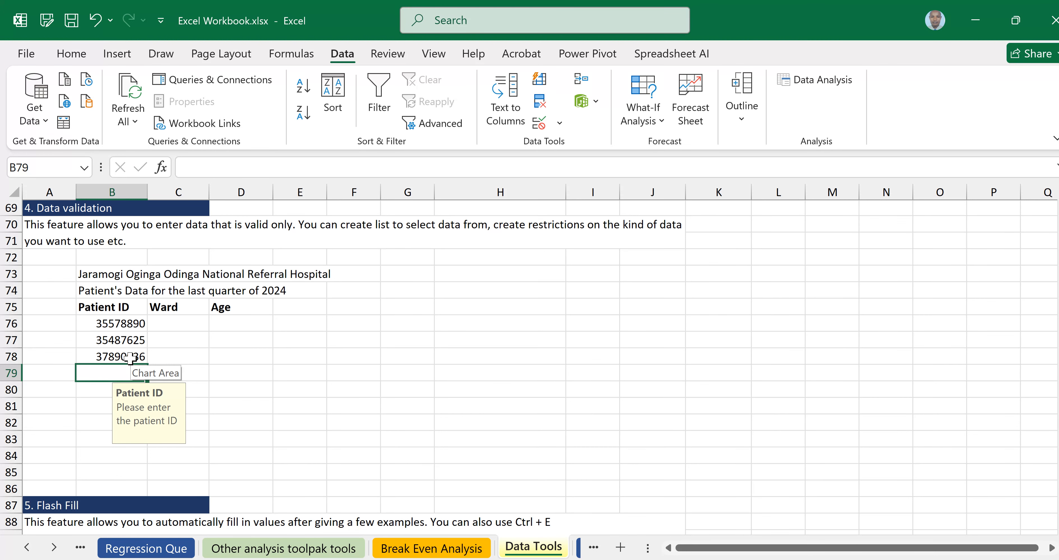
Enter 366788900 in B79, then retry and drop the extra 0 to make 36678890.
text(3667)
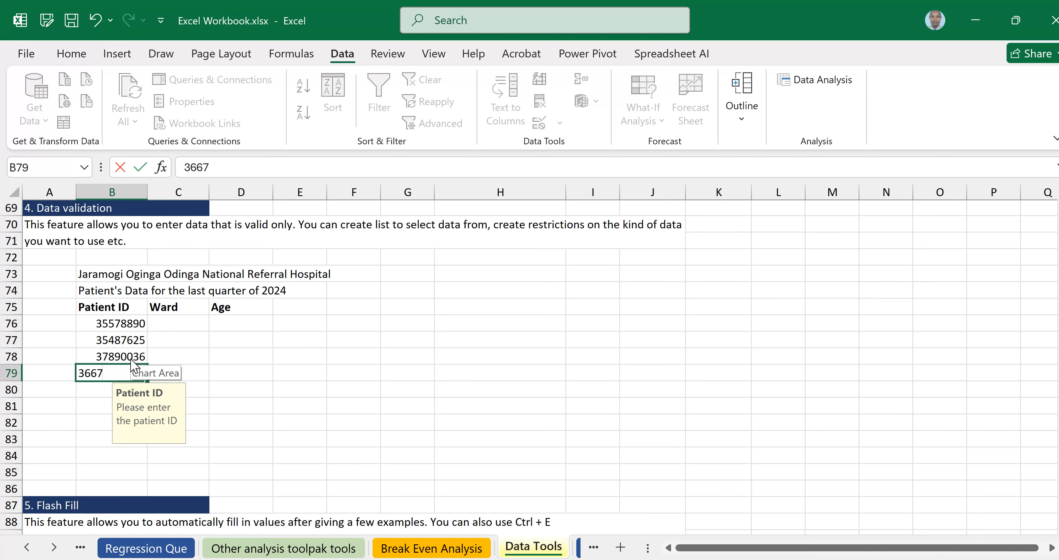
text(88900)
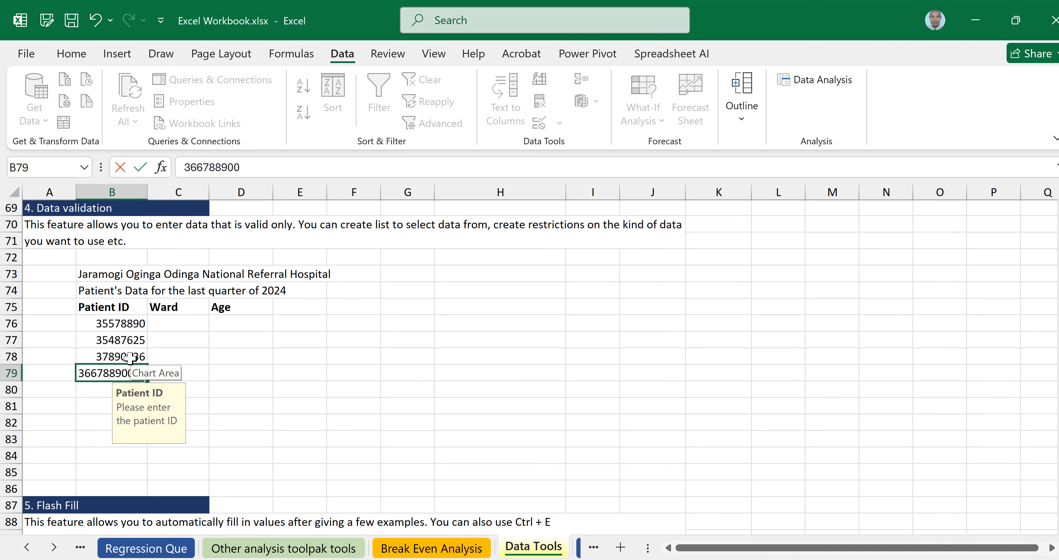
key(Return)
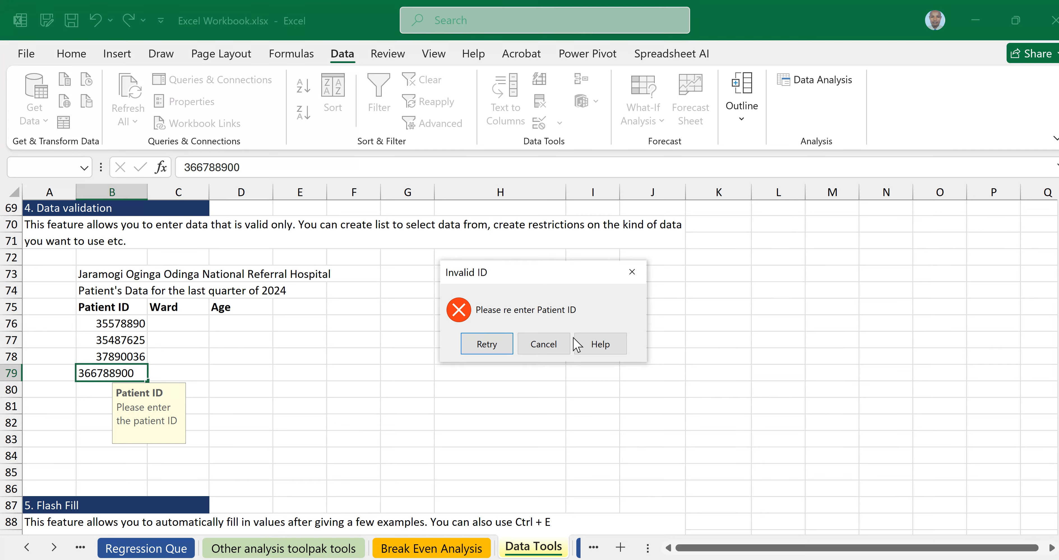
click(485, 346)
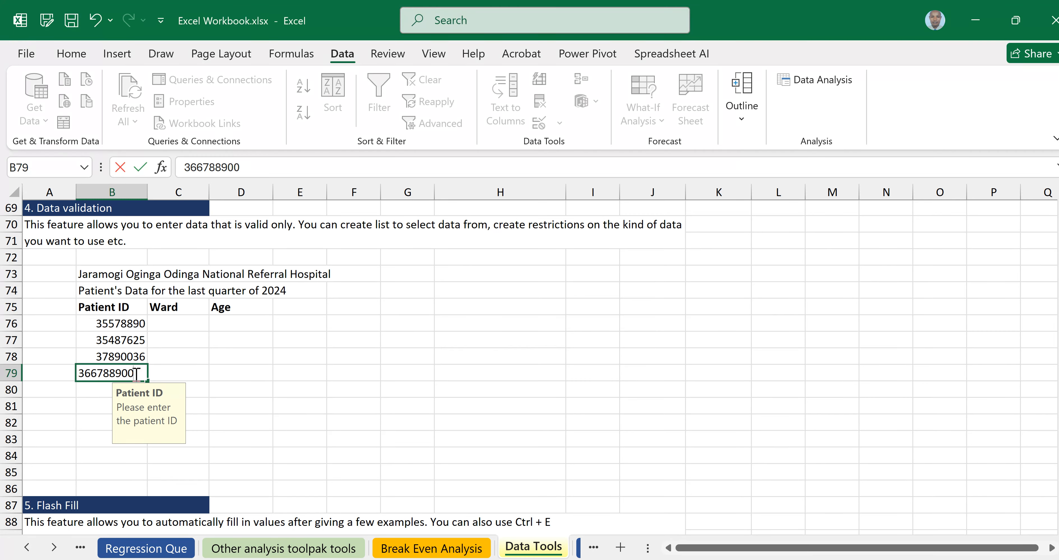
key(BackSpace)
key(Return)
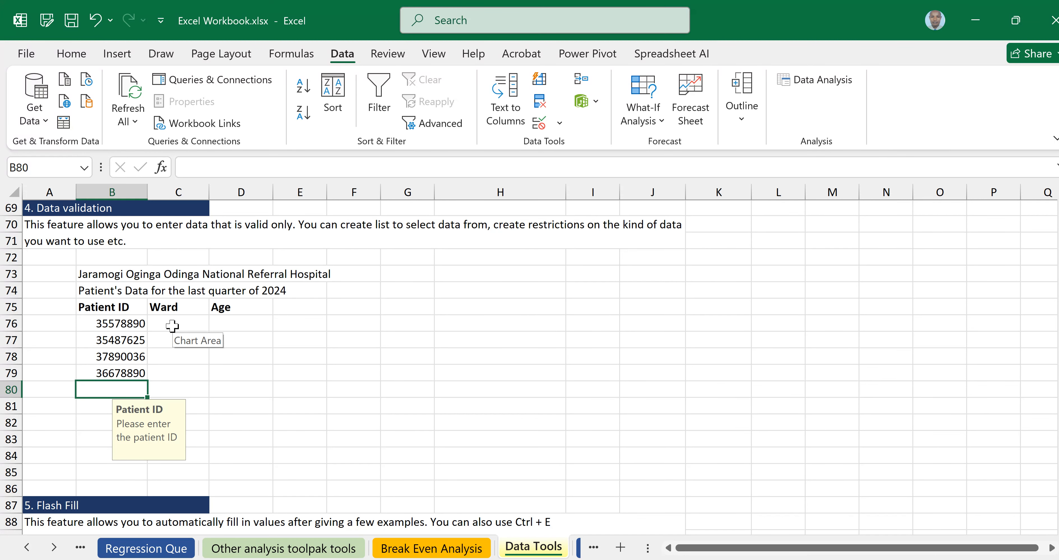
Select the Ward cells C76:C79 and open the Data Validation dialog.
click(307, 359)
click(180, 323)
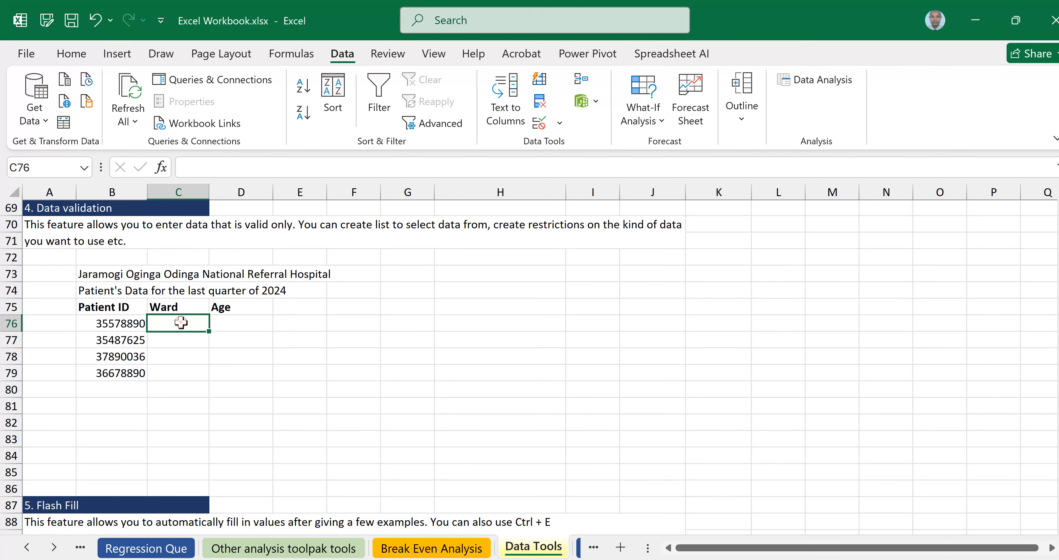
drag(180, 323, 185, 373)
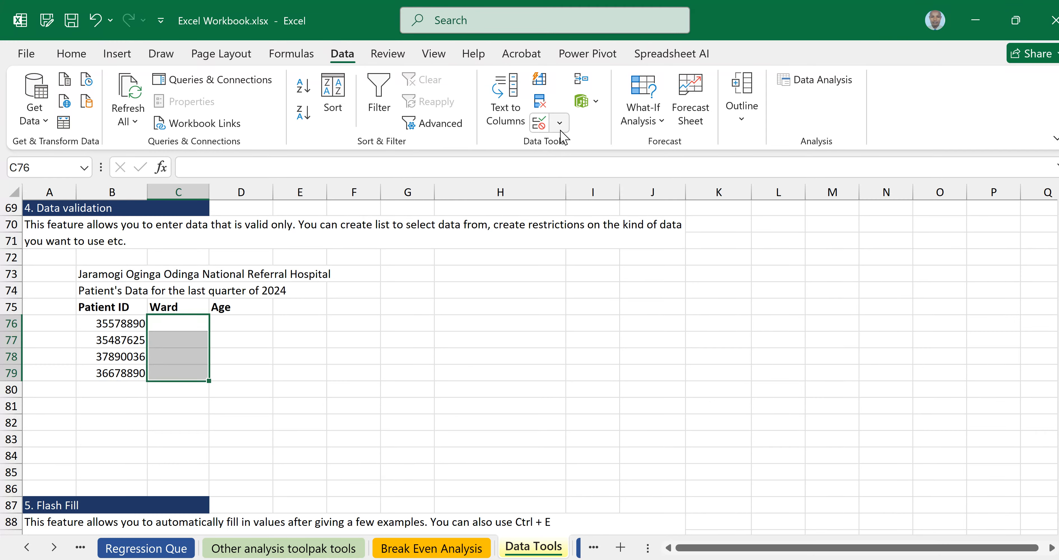
click(559, 123)
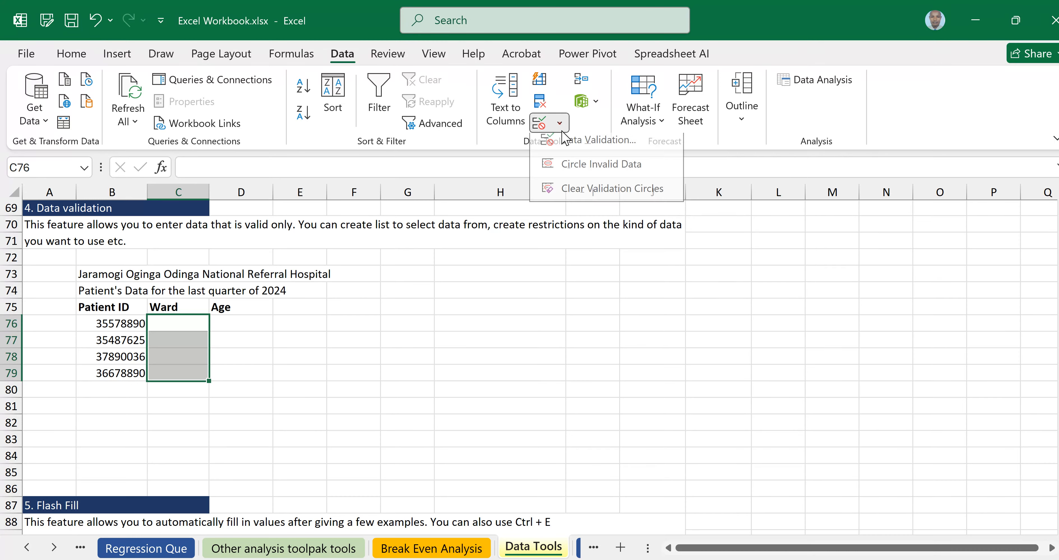
click(599, 148)
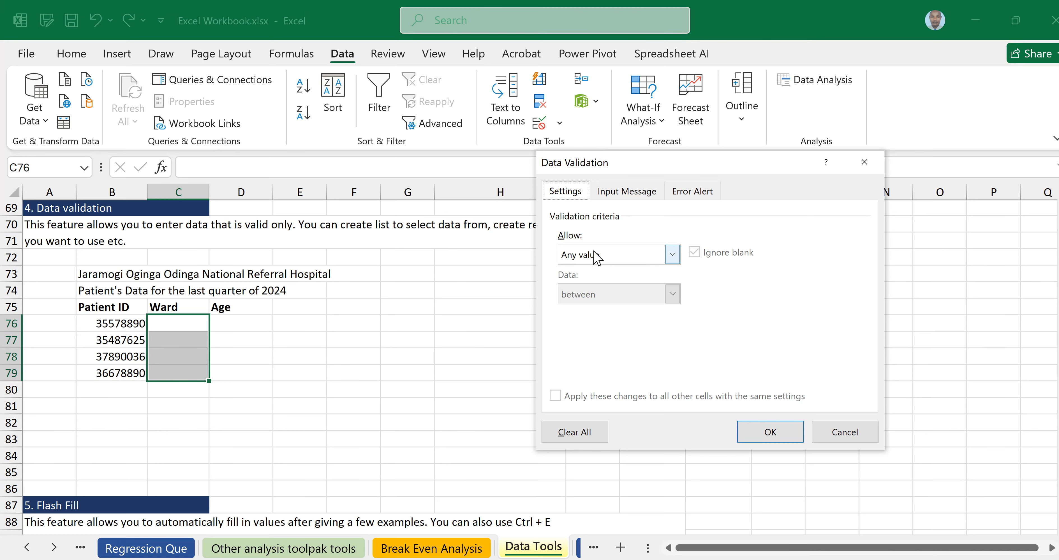
Allow a List with source Emergency, Maternity, Elderly, ICU, Children.
click(673, 254)
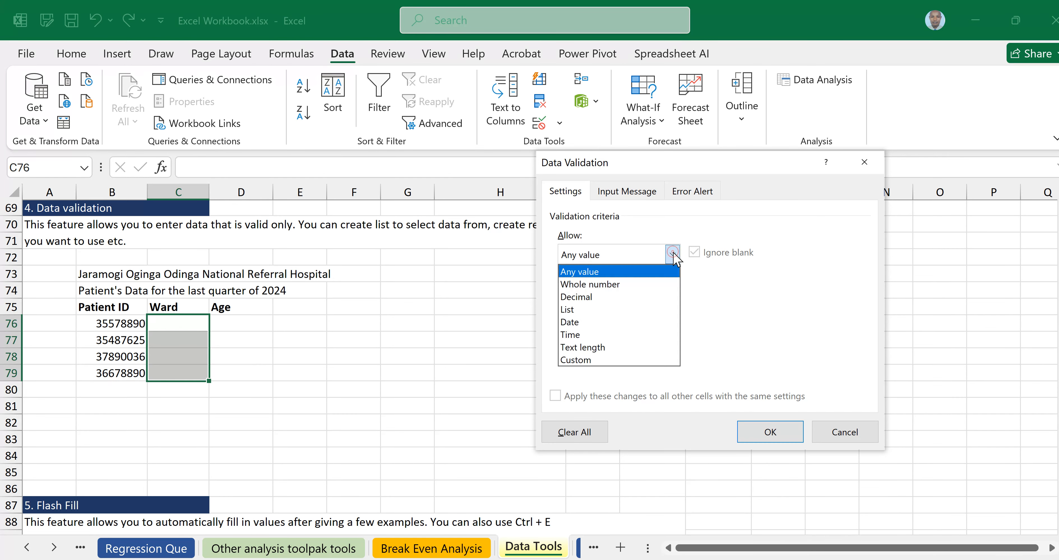
click(566, 309)
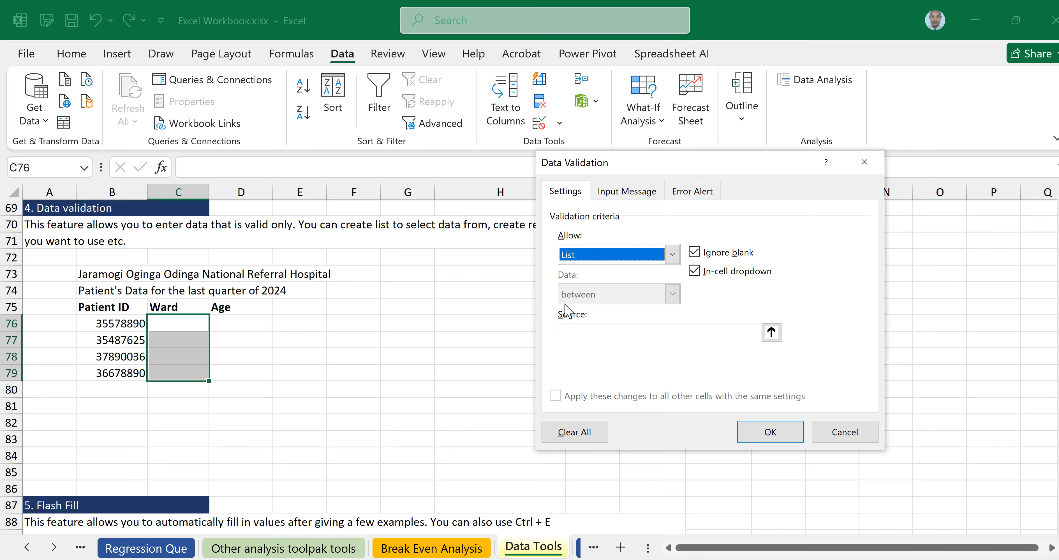
click(583, 330)
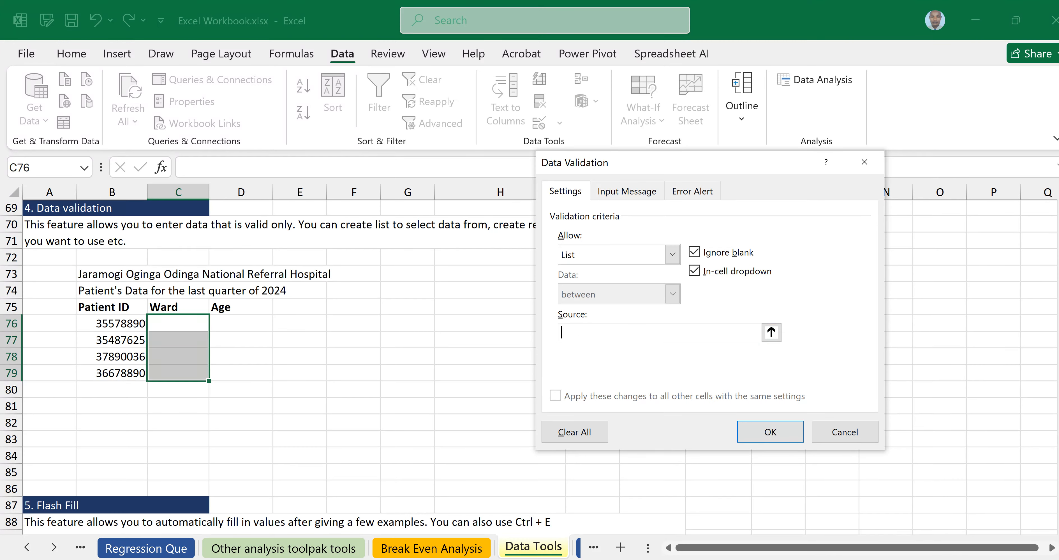
text(Emergency)
text(, Maternity, Elderl)
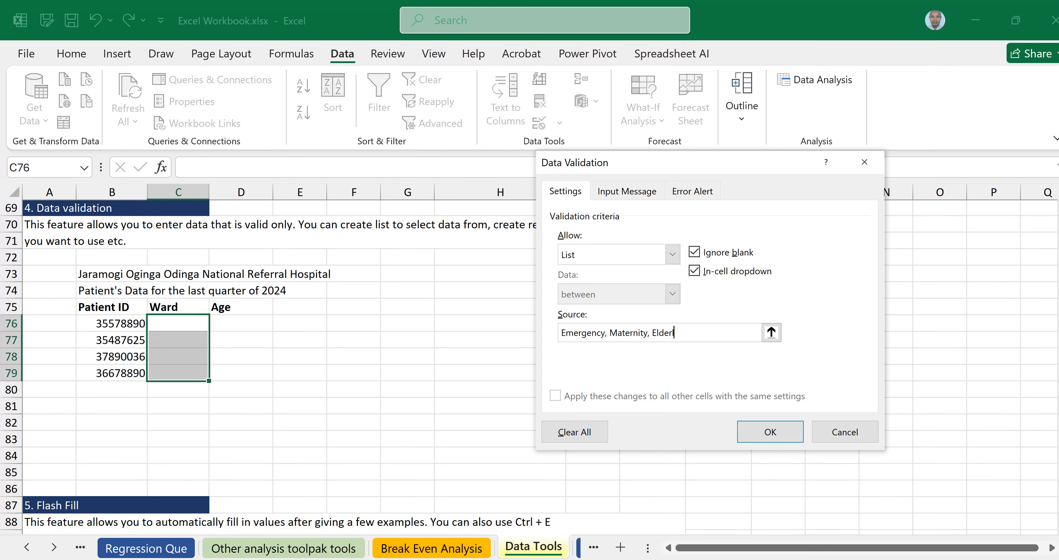
text(y, ICU,)
text(Children)
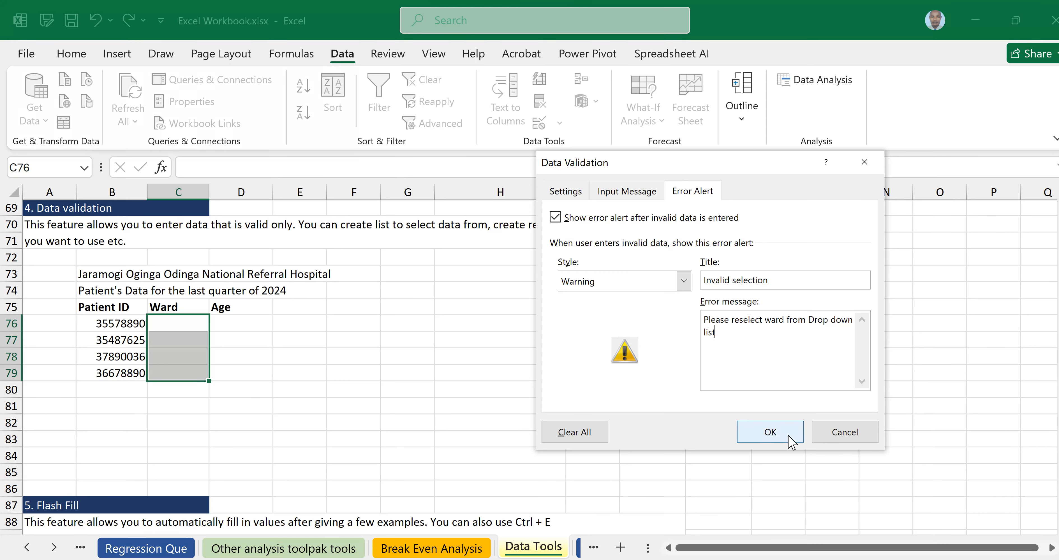
Apply the Ward rule and pick Emergency, Elderly and Children for C76:C78 from the dropdowns.
click(770, 433)
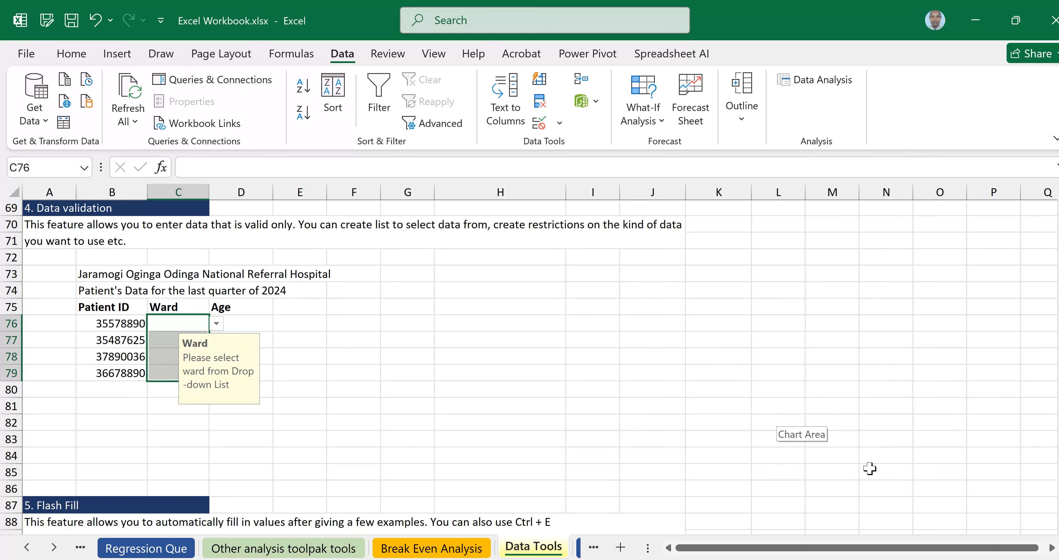
click(189, 324)
click(216, 323)
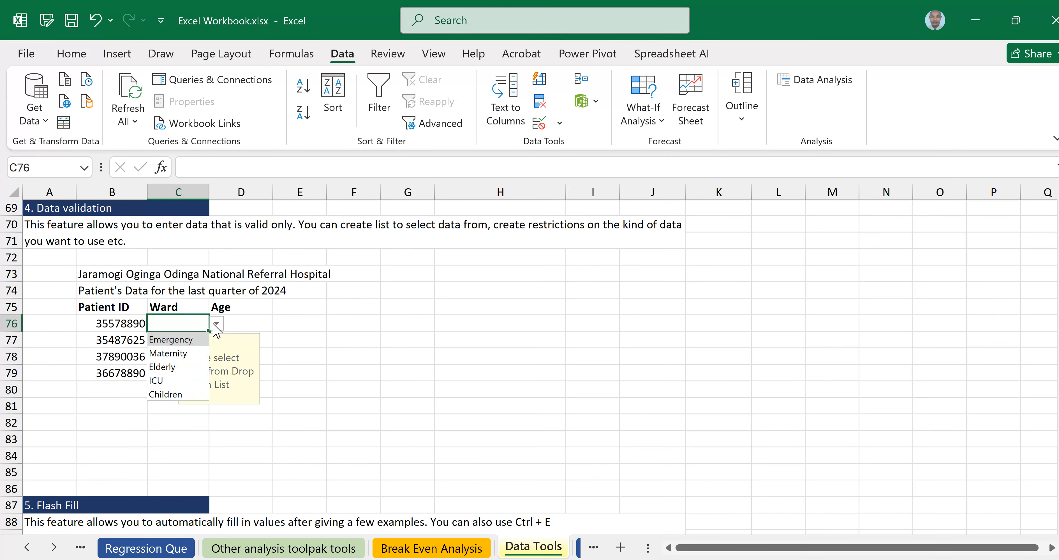
click(180, 340)
click(189, 340)
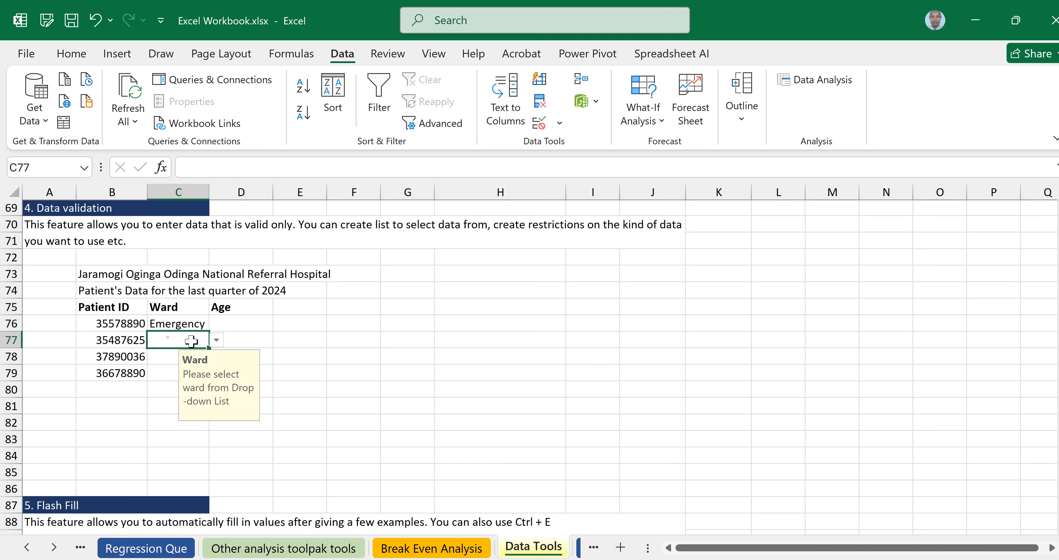
click(216, 339)
click(165, 379)
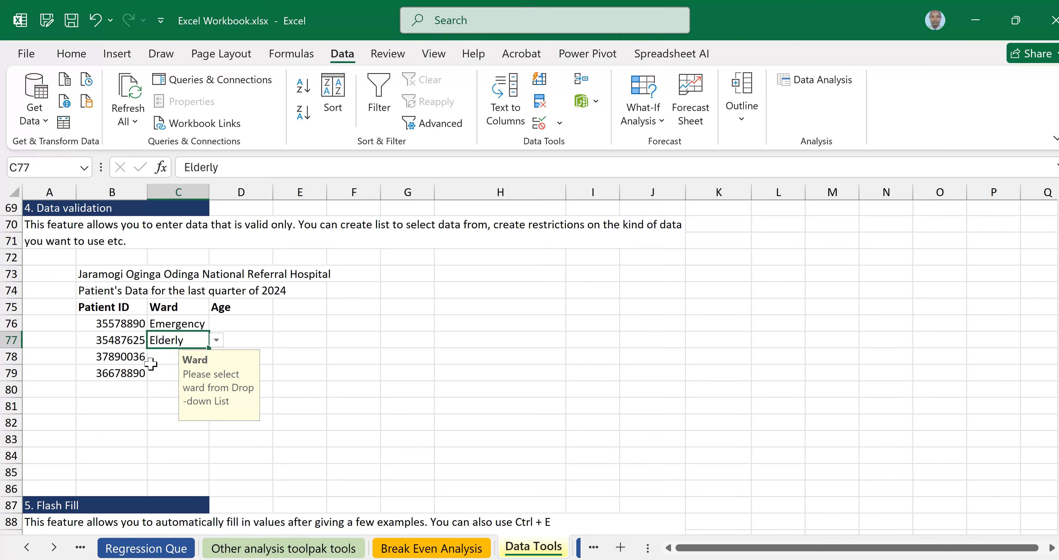
click(201, 357)
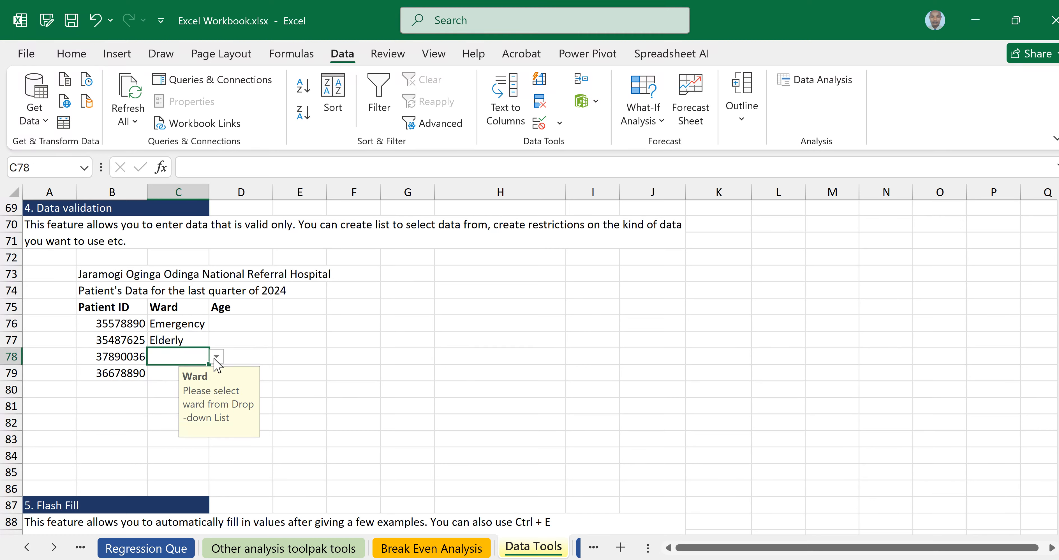
click(215, 357)
click(166, 426)
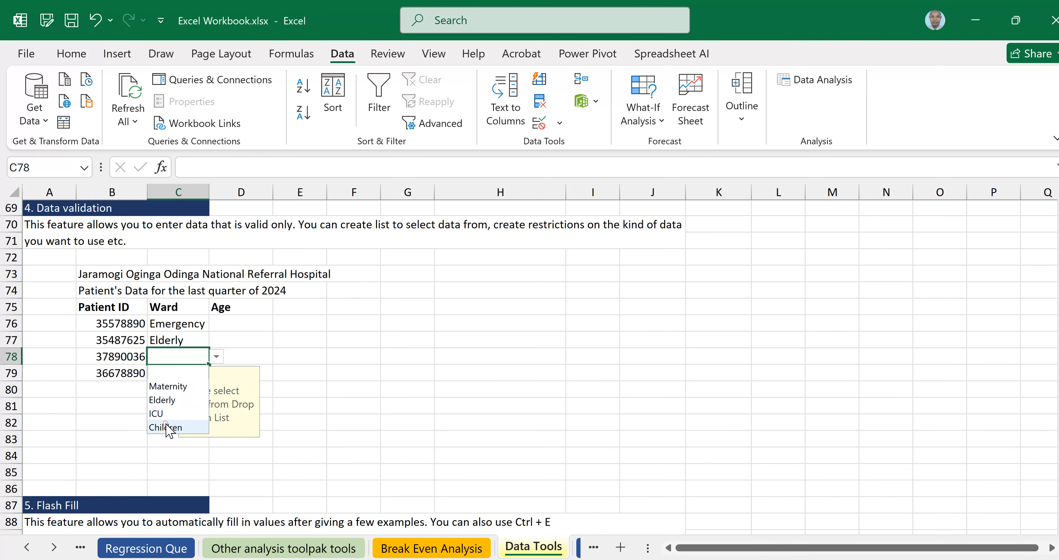
Enter Casuality in C79 to trigger the Invalid selection warning.
click(164, 374)
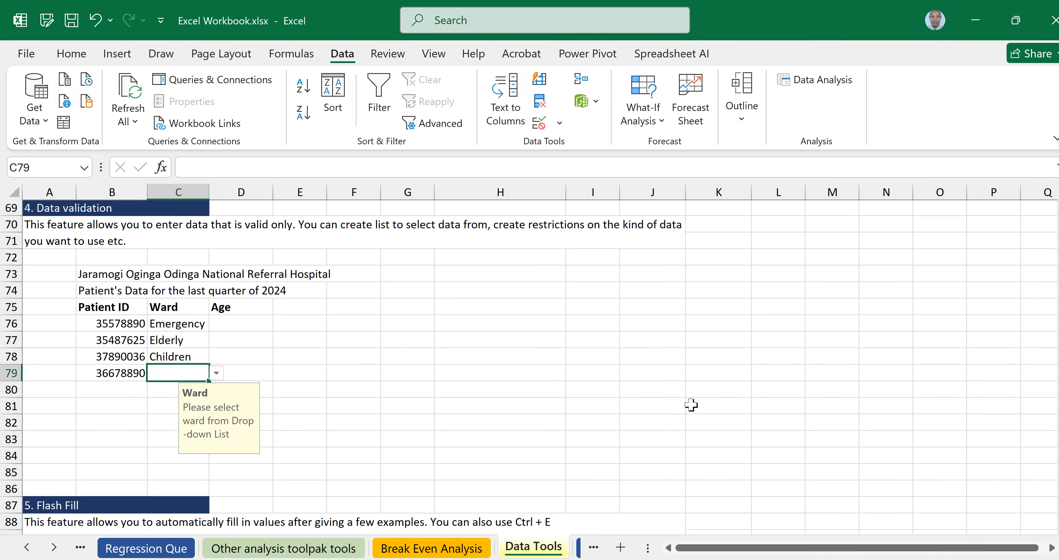
text(Casua)
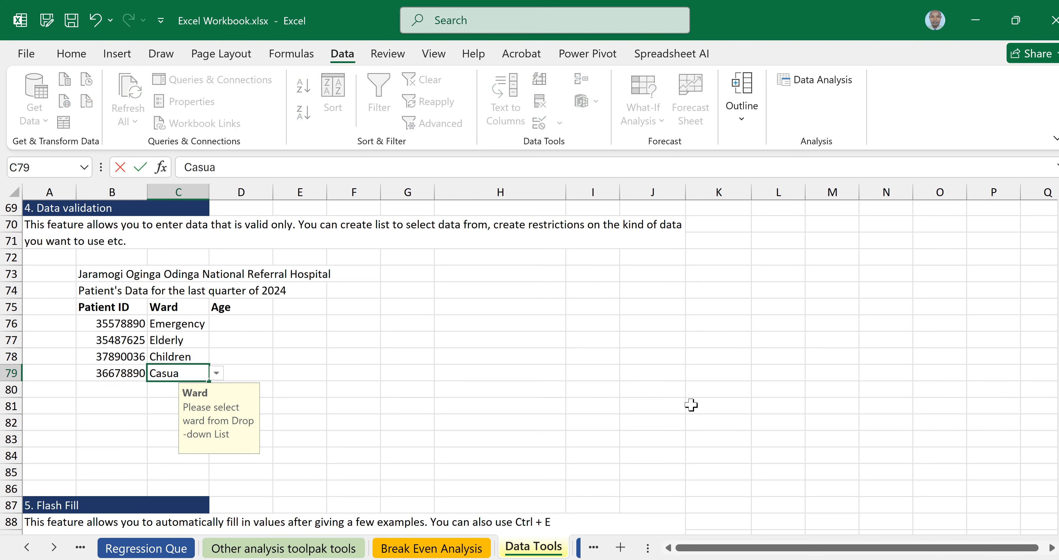
text(lity)
key(Return)
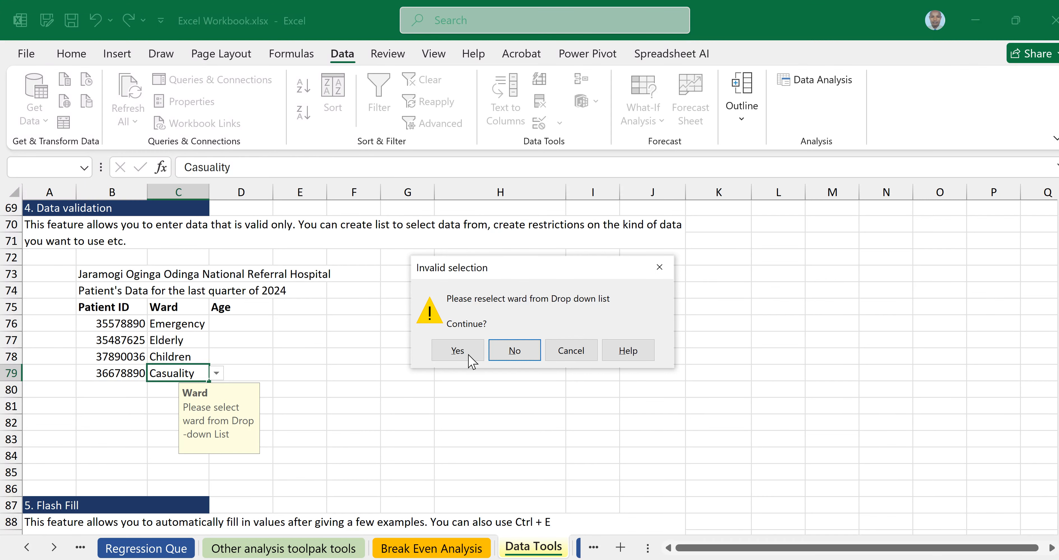
Respond to the Invalid selection warning and check the ward entry in C79.
click(459, 348)
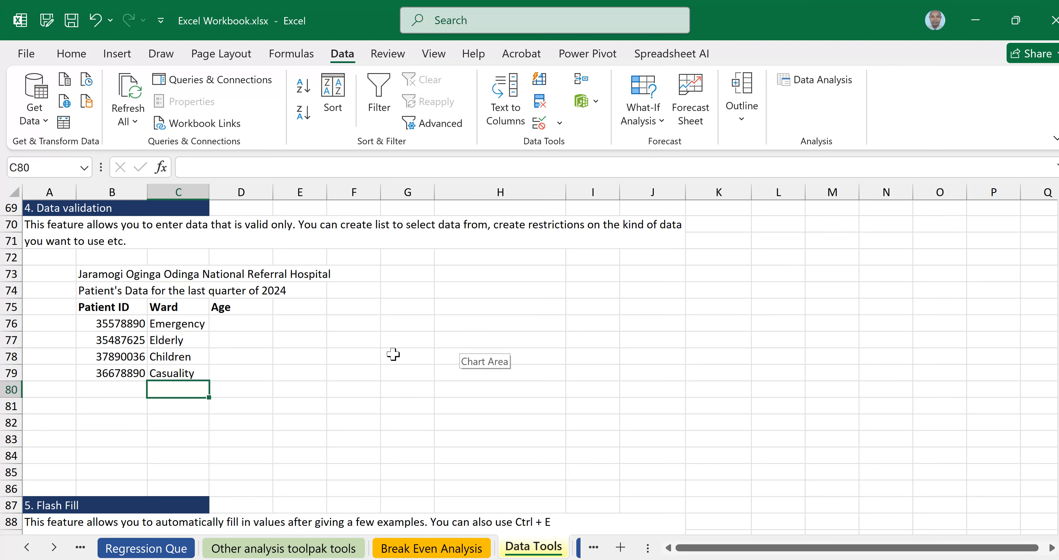
click(186, 373)
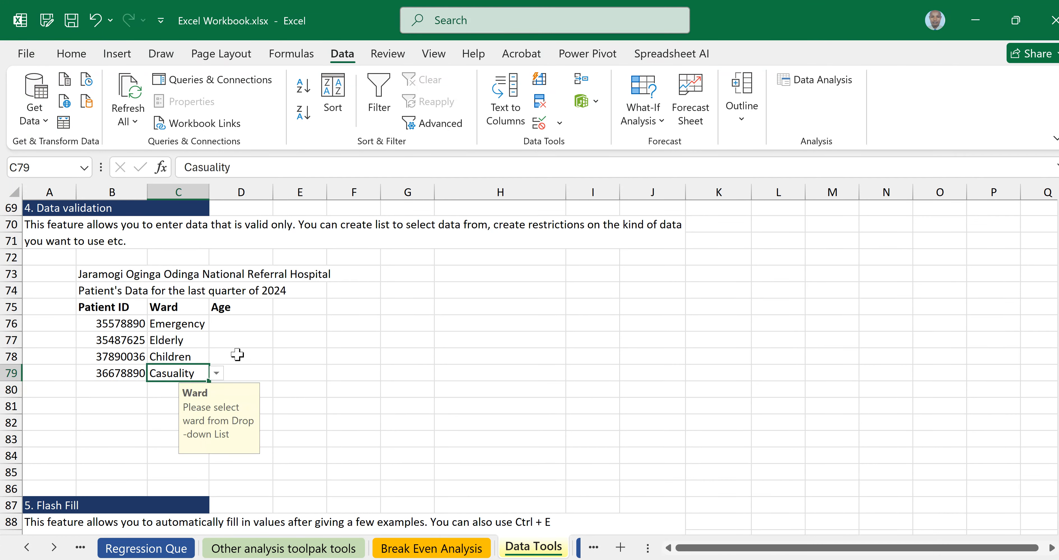
click(323, 364)
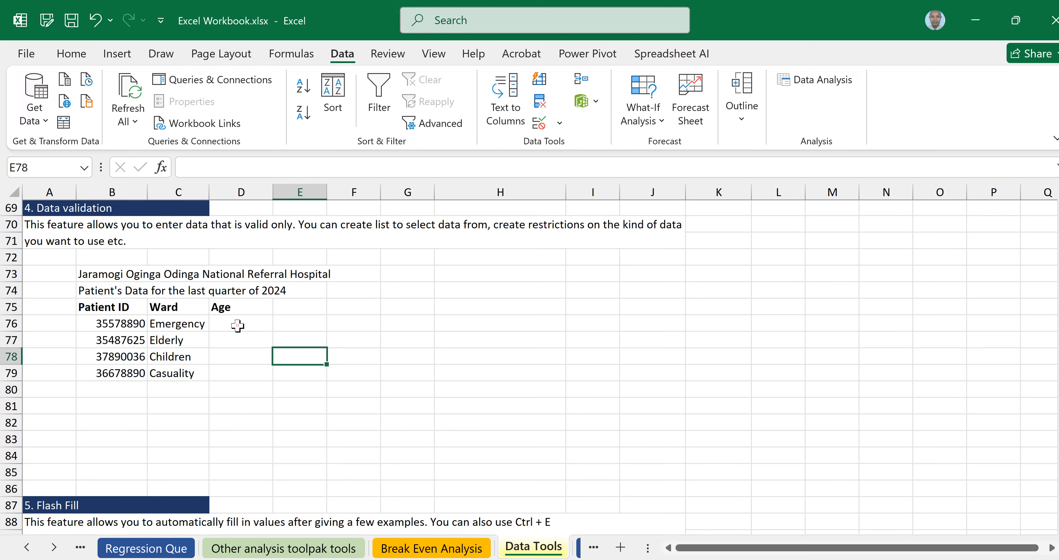
Select the Age cells D76:D79.
drag(239, 324, 237, 348)
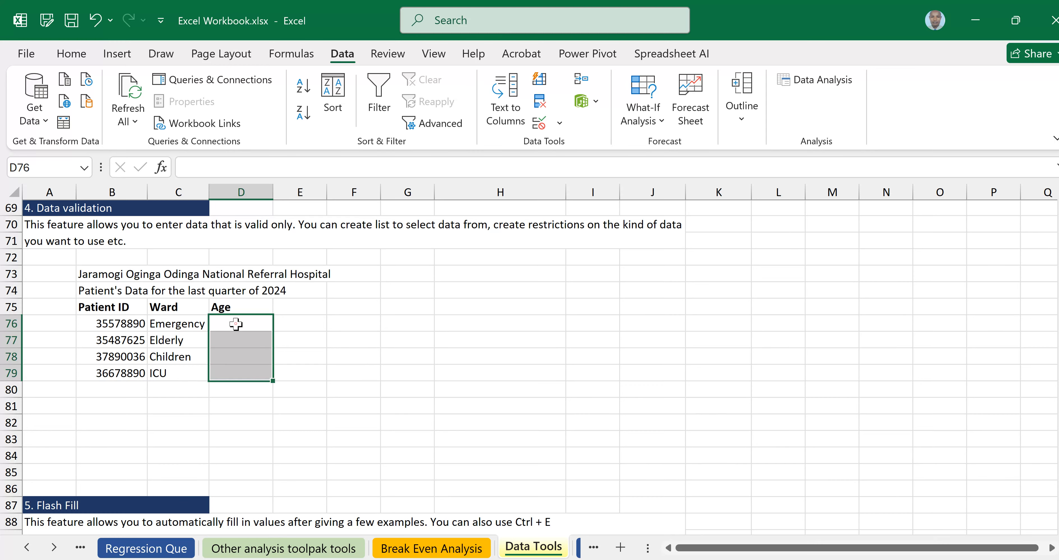
click(236, 324)
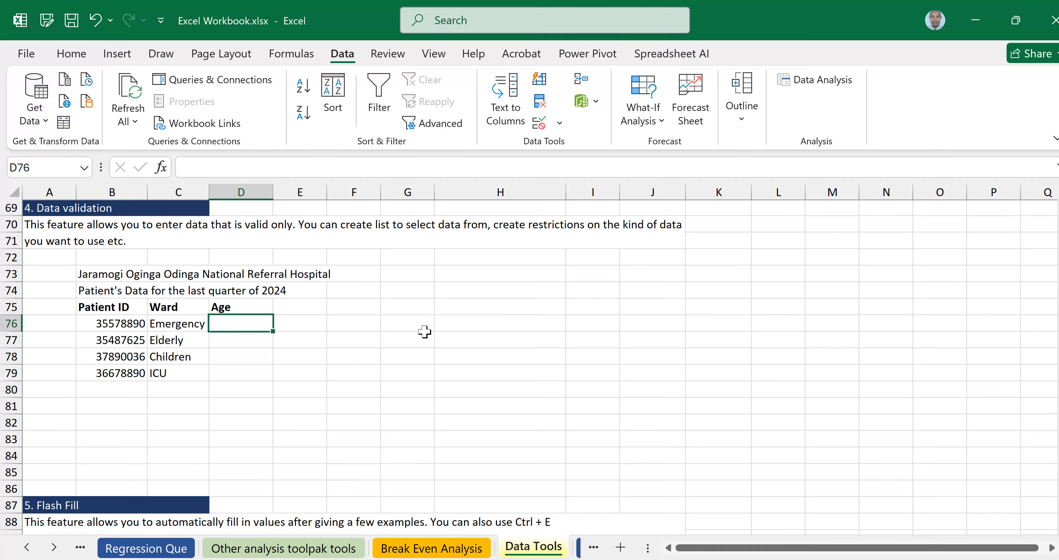
click(306, 373)
click(238, 324)
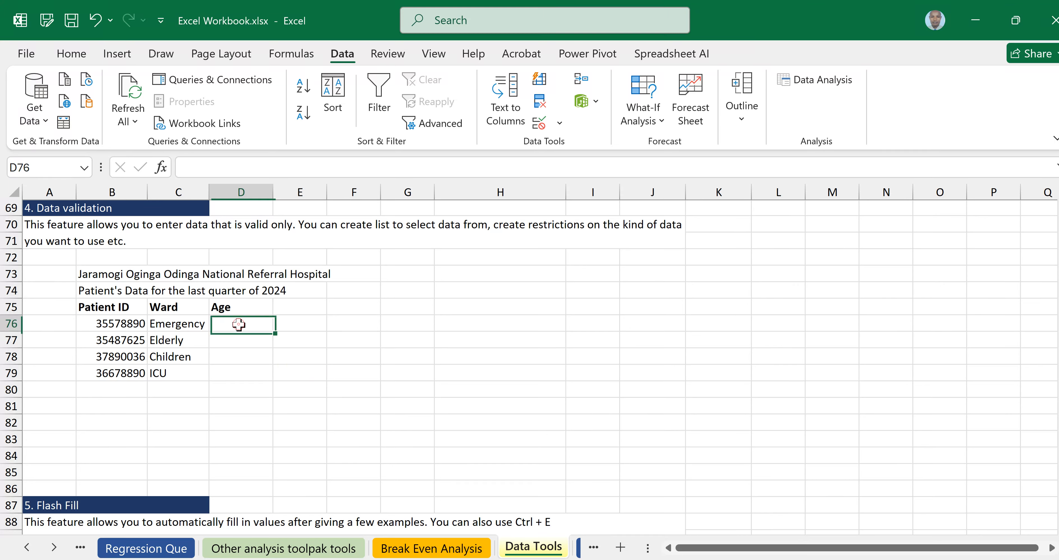
drag(239, 333, 234, 364)
drag(232, 372, 232, 370)
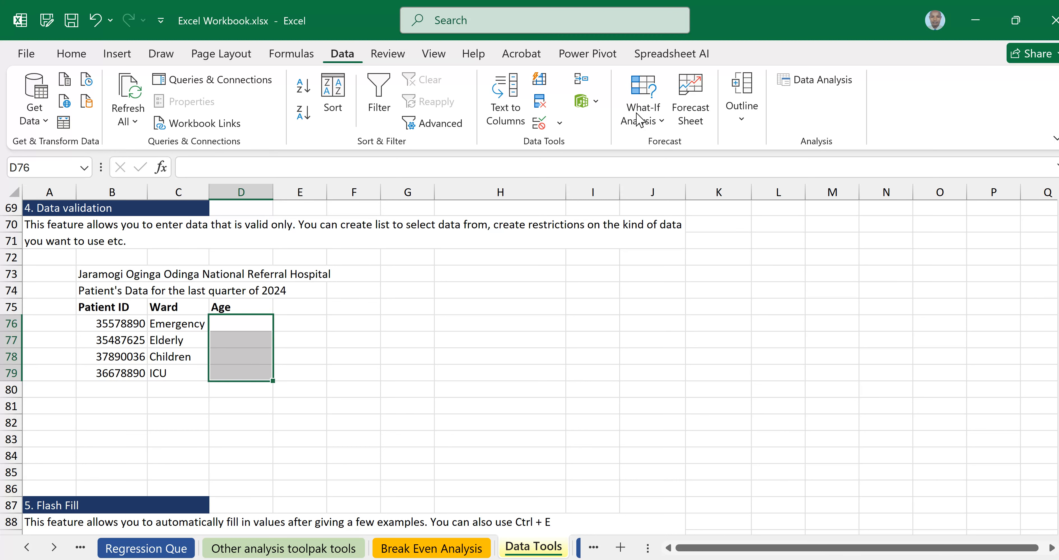
Open the Data Validation dialog on its Settings tab for the Age cells.
click(560, 124)
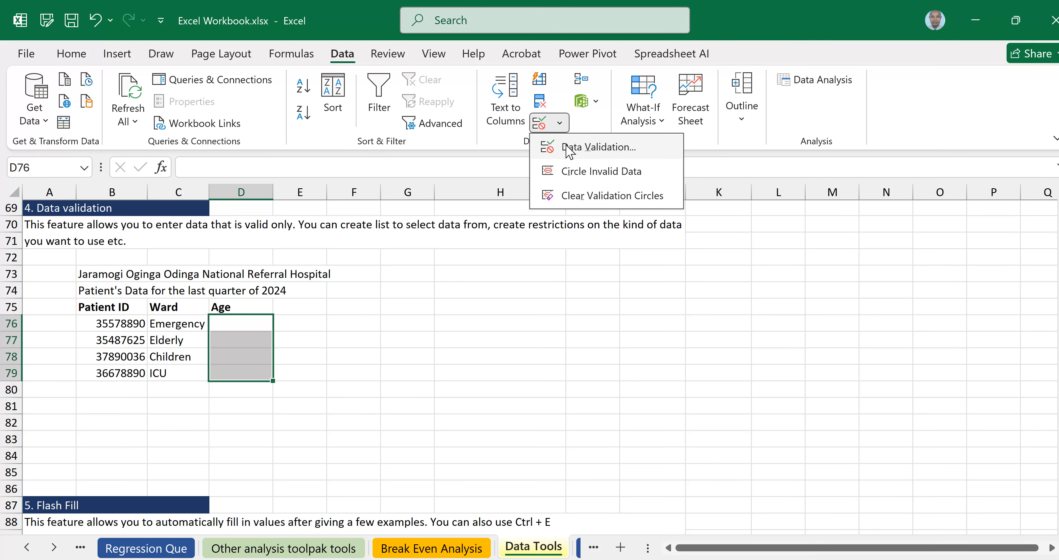
click(577, 147)
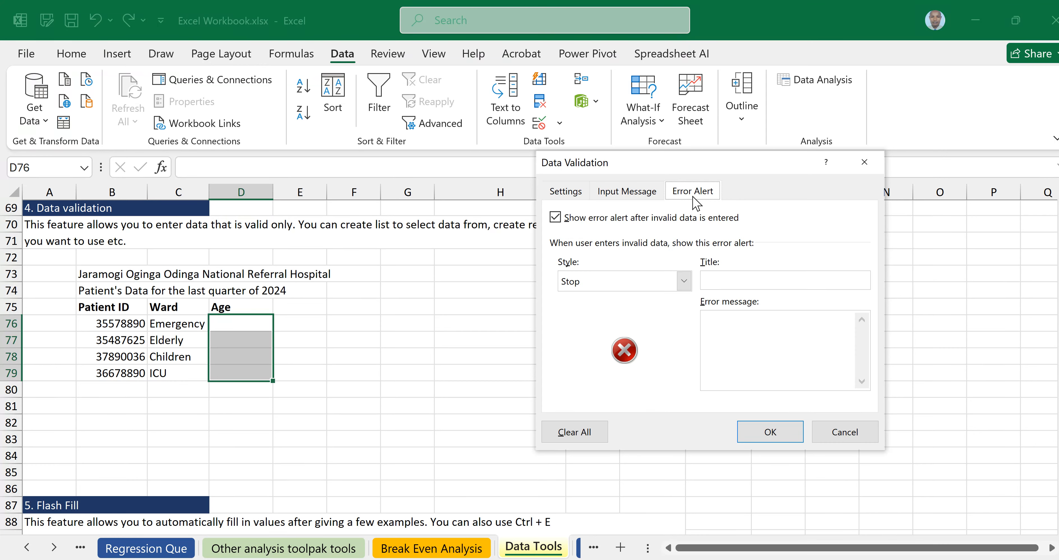
click(573, 193)
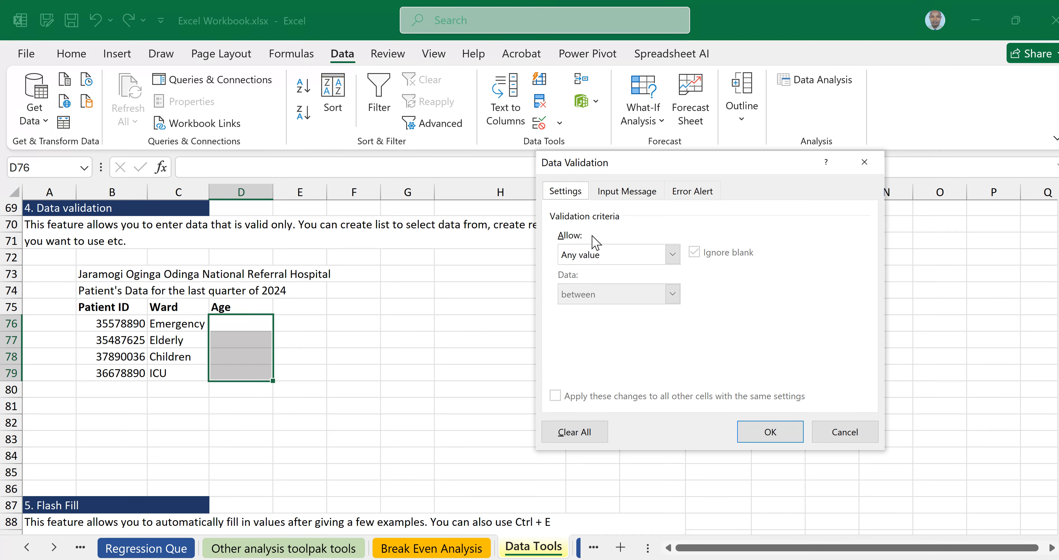
Set Allow to Whole number and begin entering the minimum value.
click(673, 256)
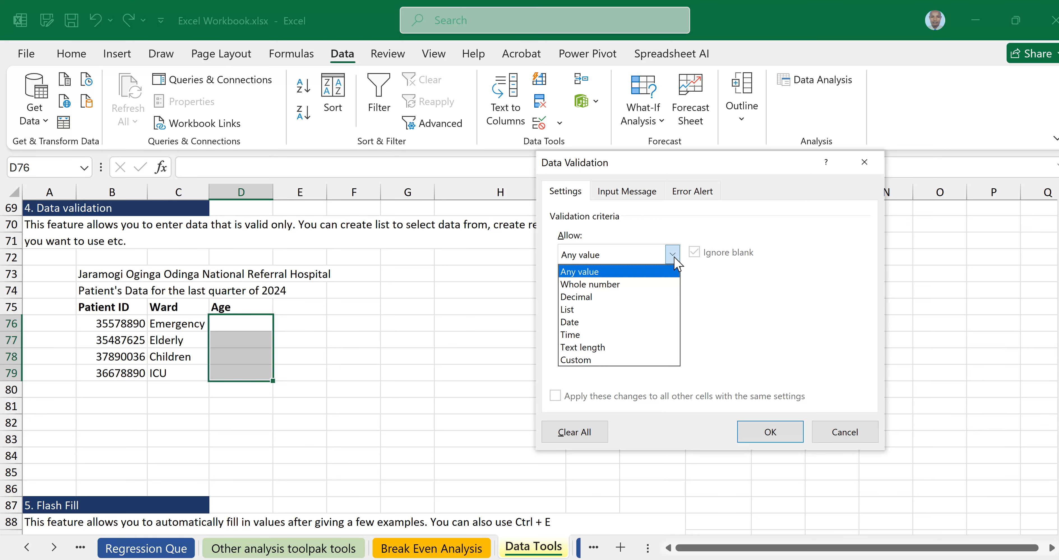
click(585, 285)
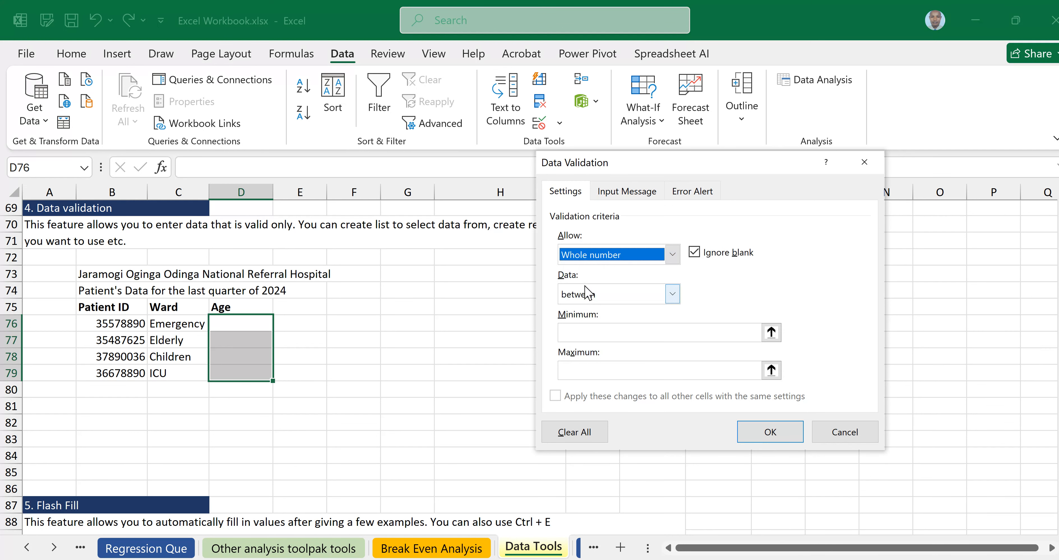
click(574, 331)
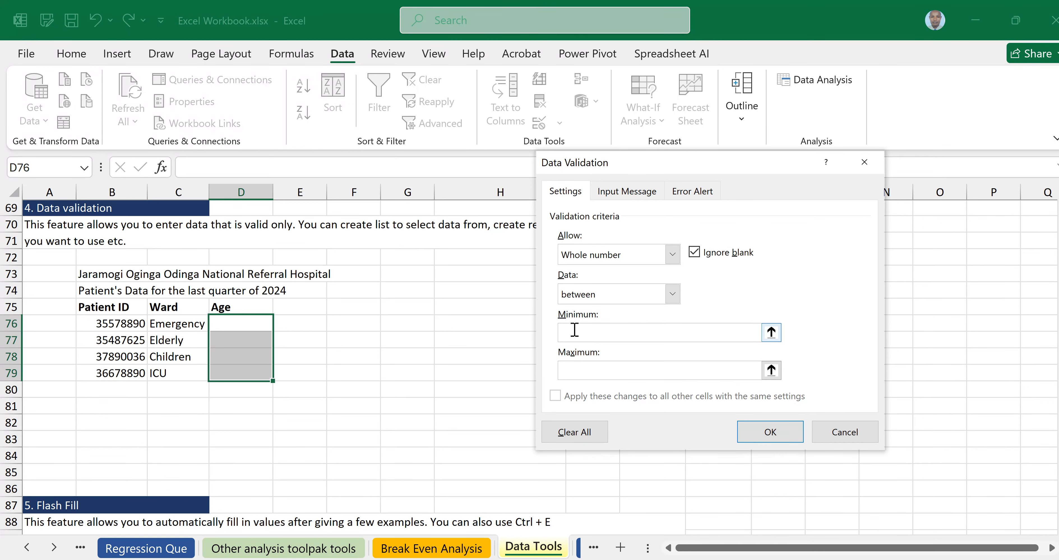
text(10)
key(BackSpace)
key(BackSpace)
Keep the Age rule as Whole number between, with Minimum 10 and Maximum 65 (59 corrected).
click(674, 258)
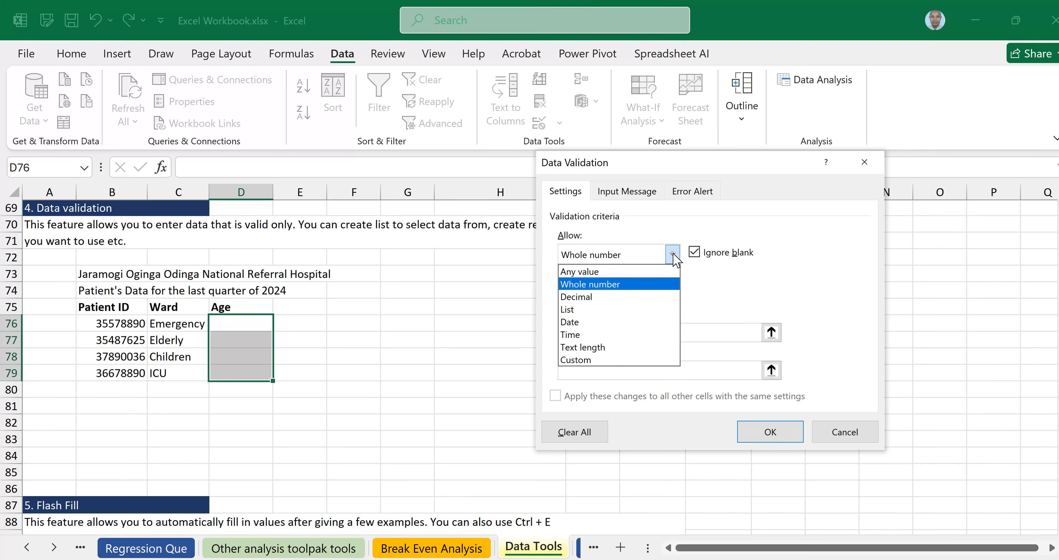
click(607, 285)
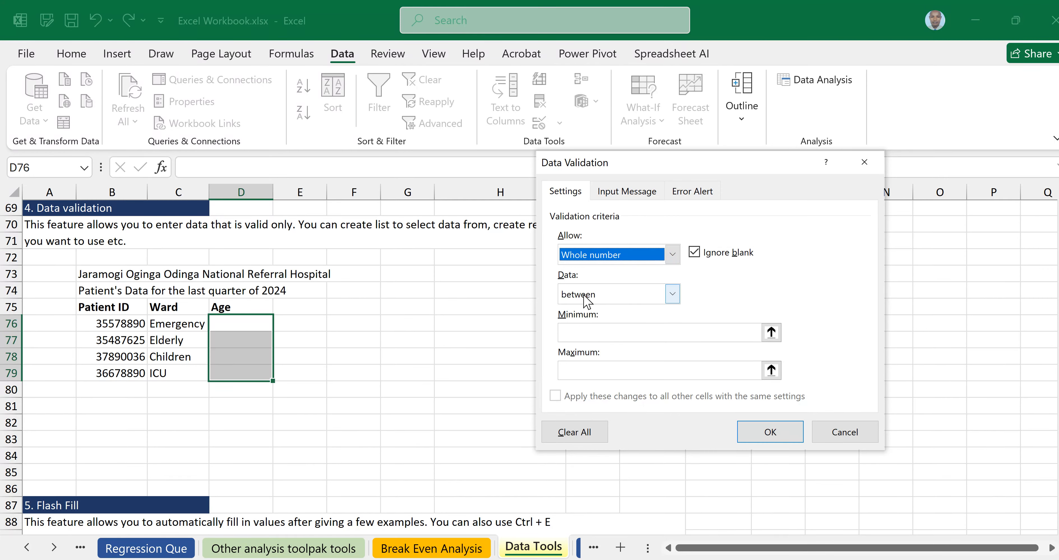
click(672, 294)
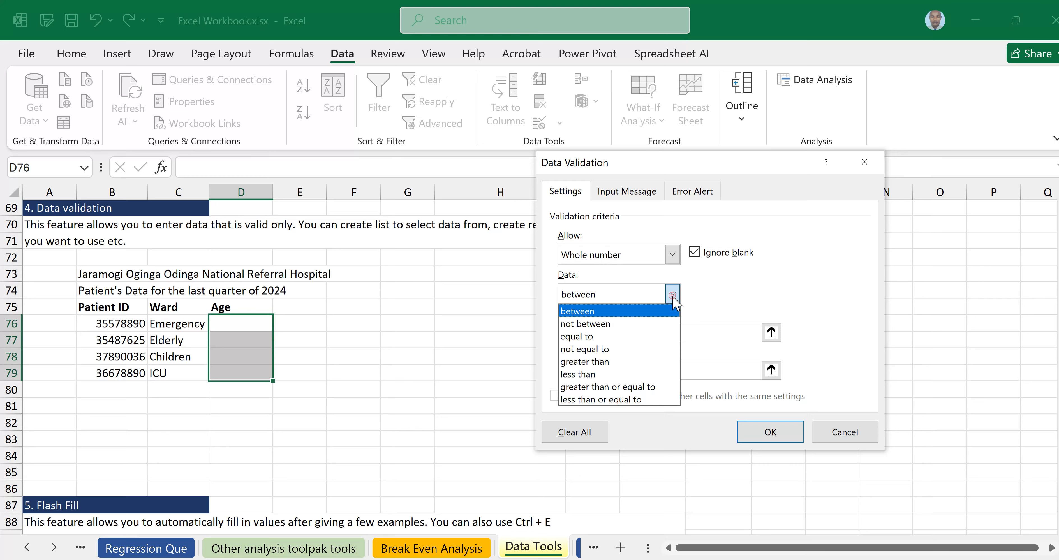
click(582, 313)
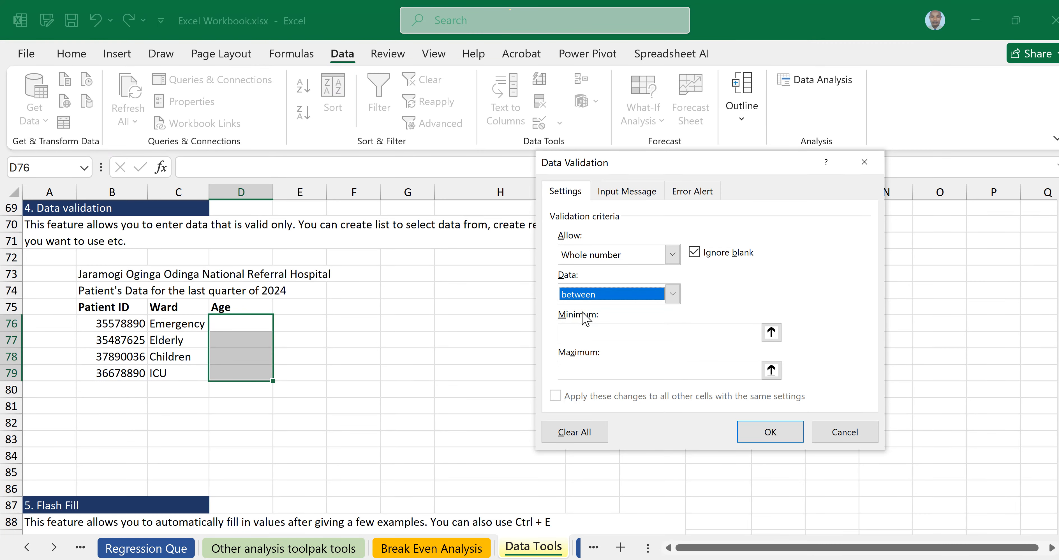
click(589, 329)
text(10)
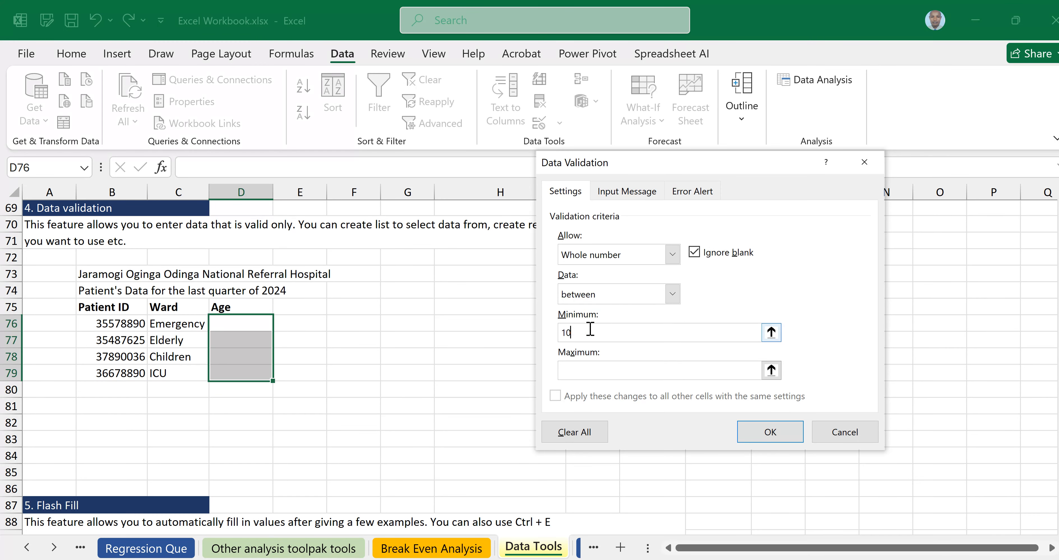
click(590, 370)
text(59)
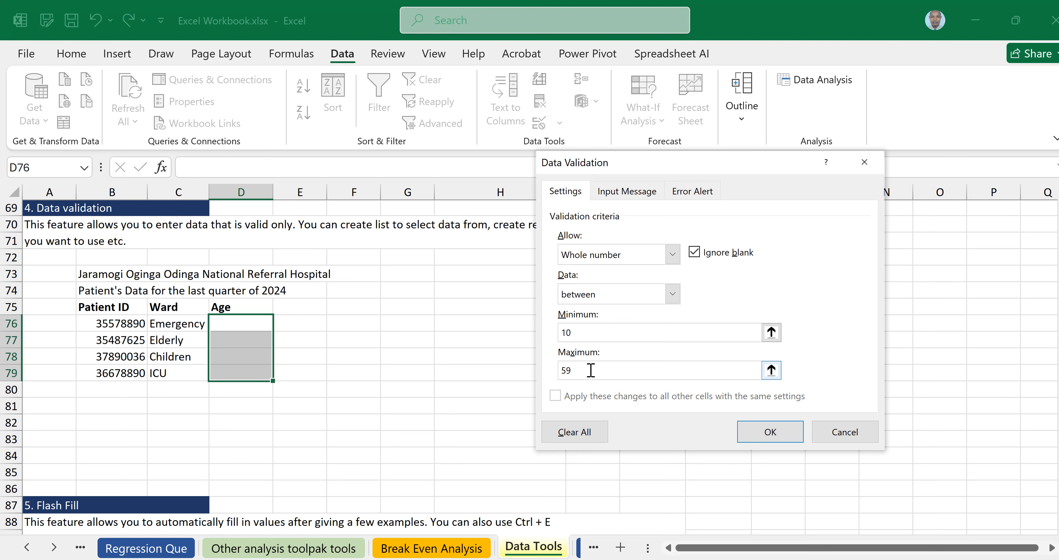
key(BackSpace)
key(BackSpace)
text(65)
click(566, 191)
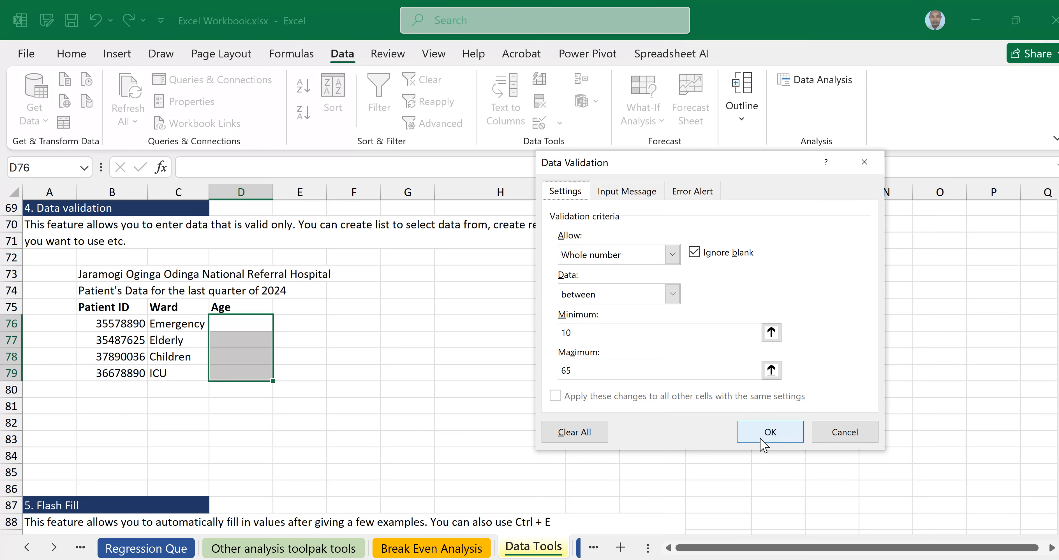
Apply the Age rule and enter ages 15 and 40 in D76 and D77.
click(778, 433)
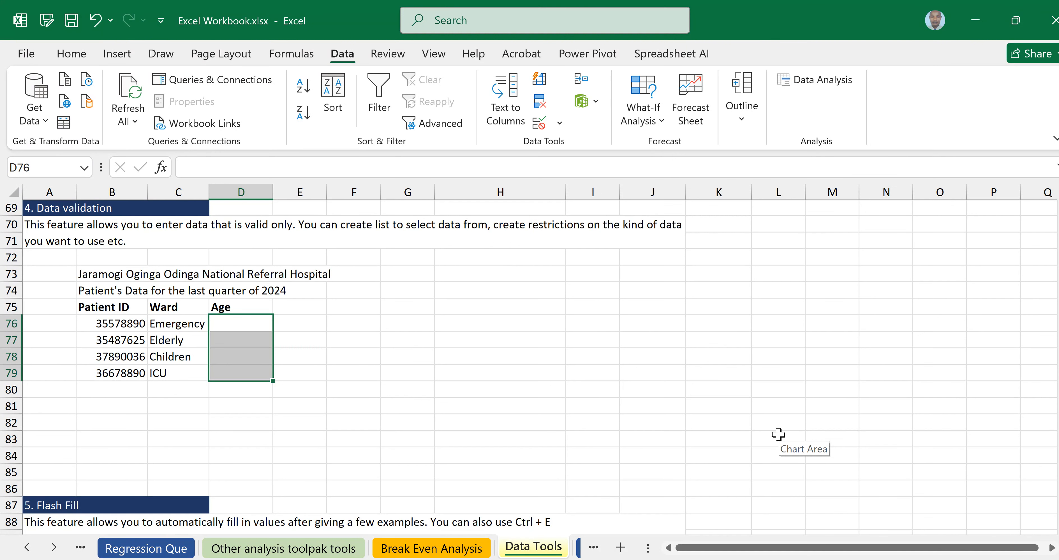
click(252, 323)
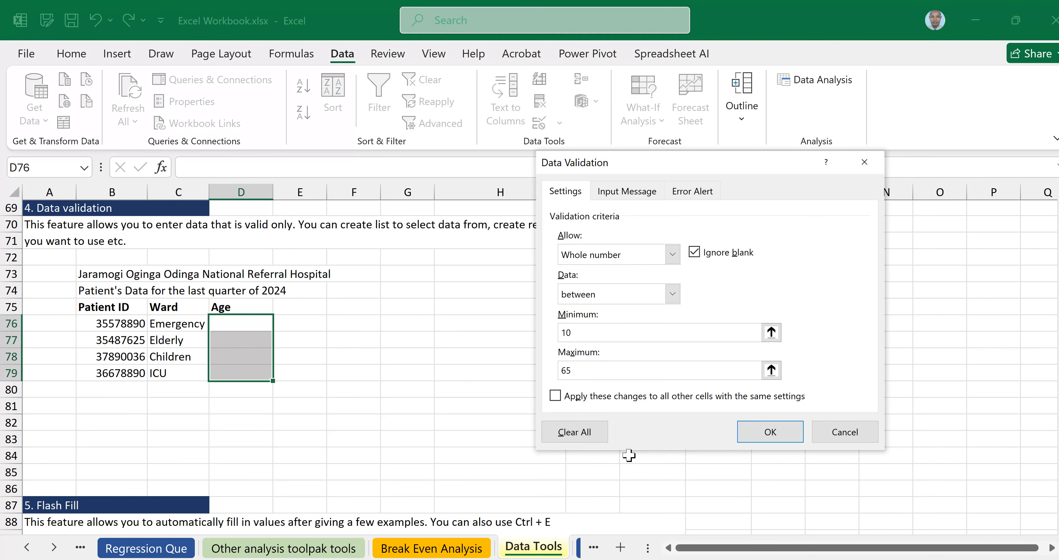
click(765, 436)
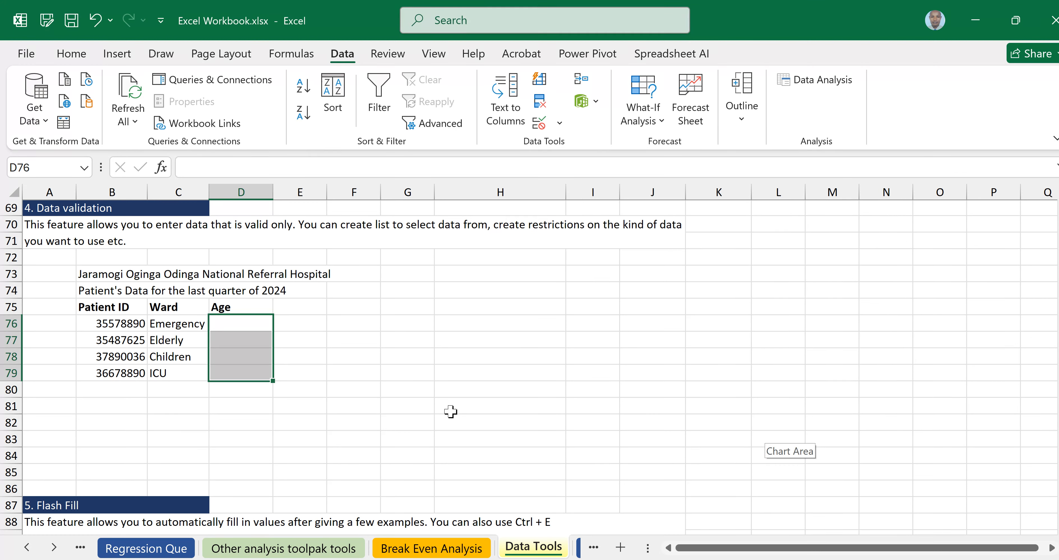
click(252, 324)
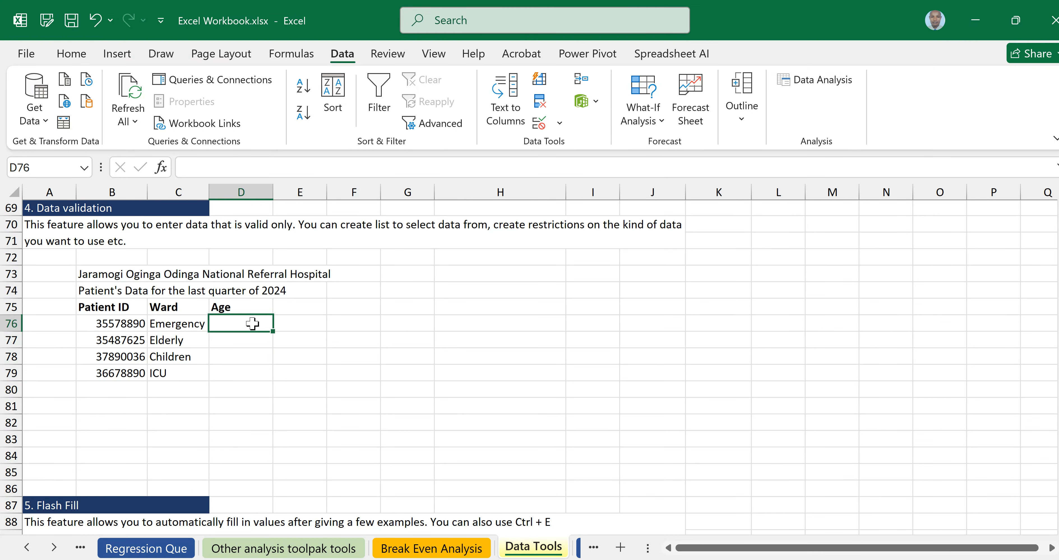
text(15)
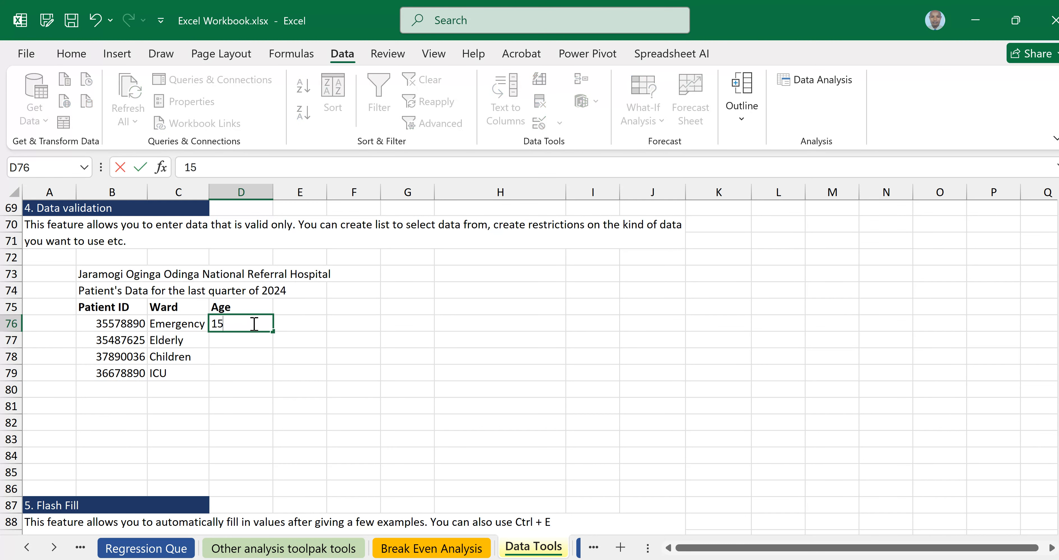
key(Return)
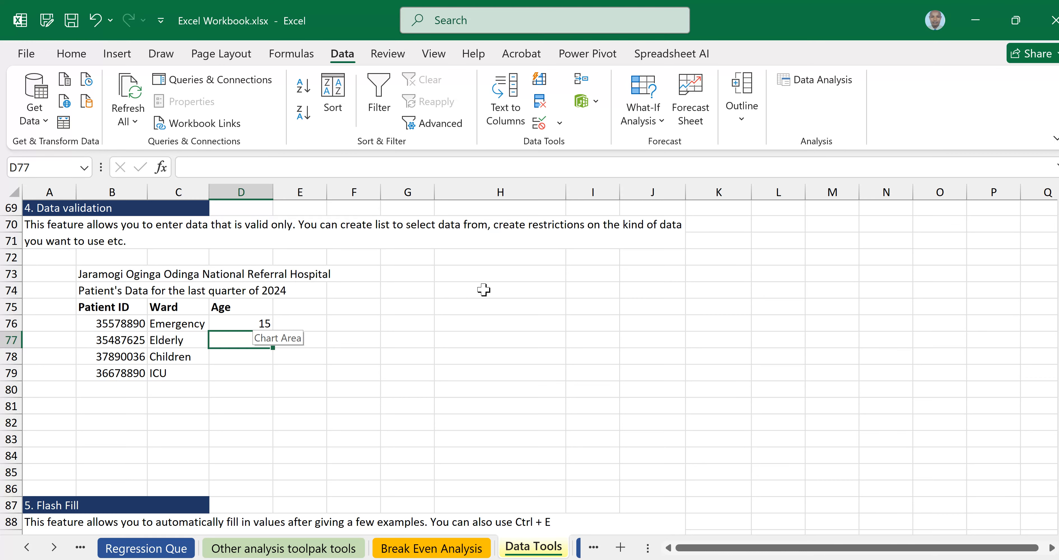
text(40)
key(Return)
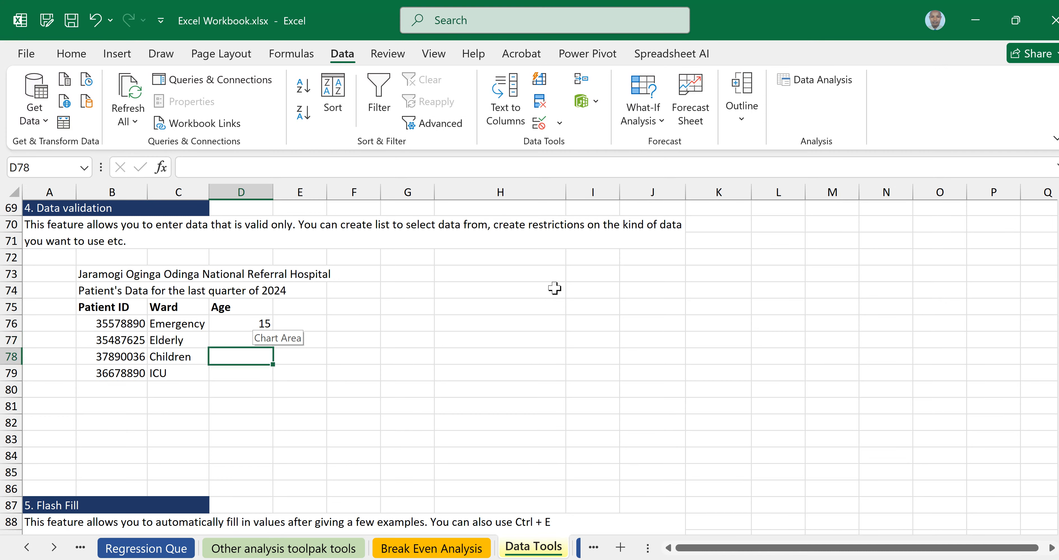
Test 72 in D78, then after the rejection retry with 65 and enter 10 in D79.
click(554, 288)
click(254, 359)
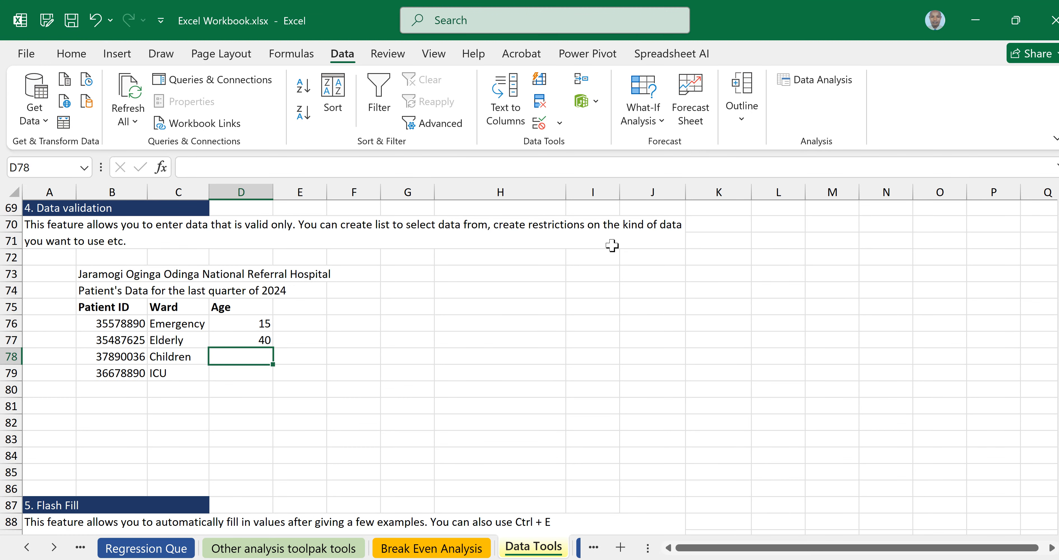
text(72)
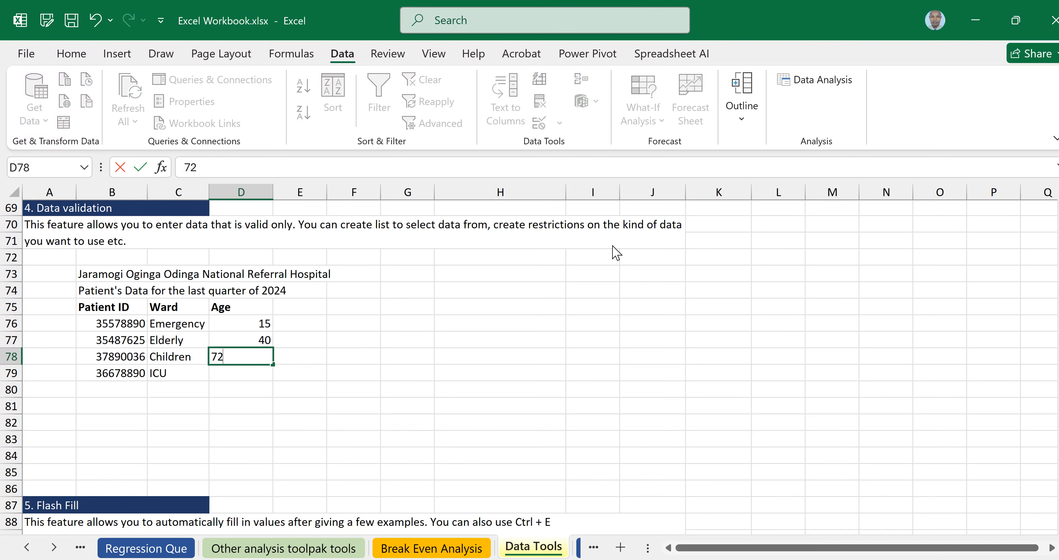
key(Return)
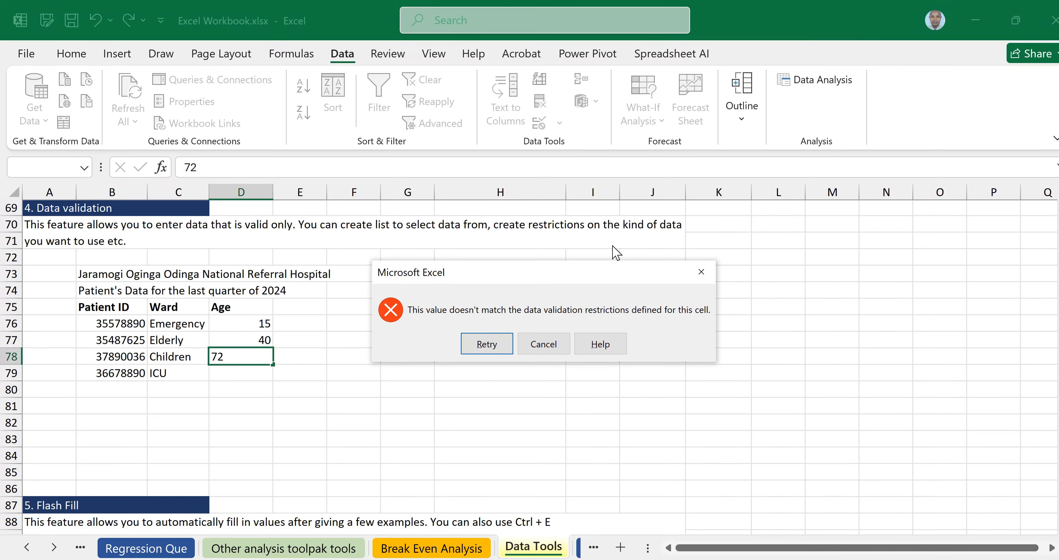
click(492, 342)
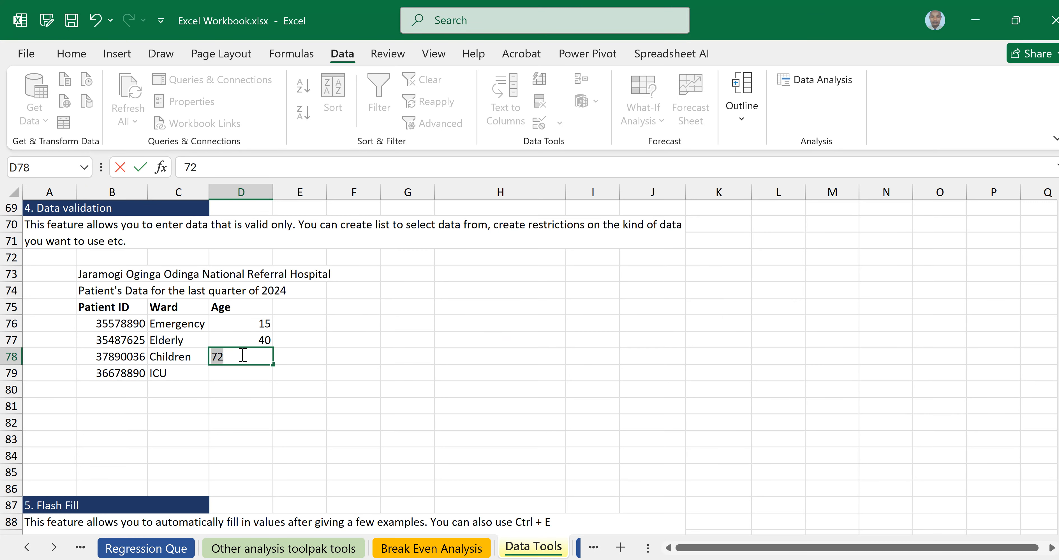
text(65)
key(Return)
text(10)
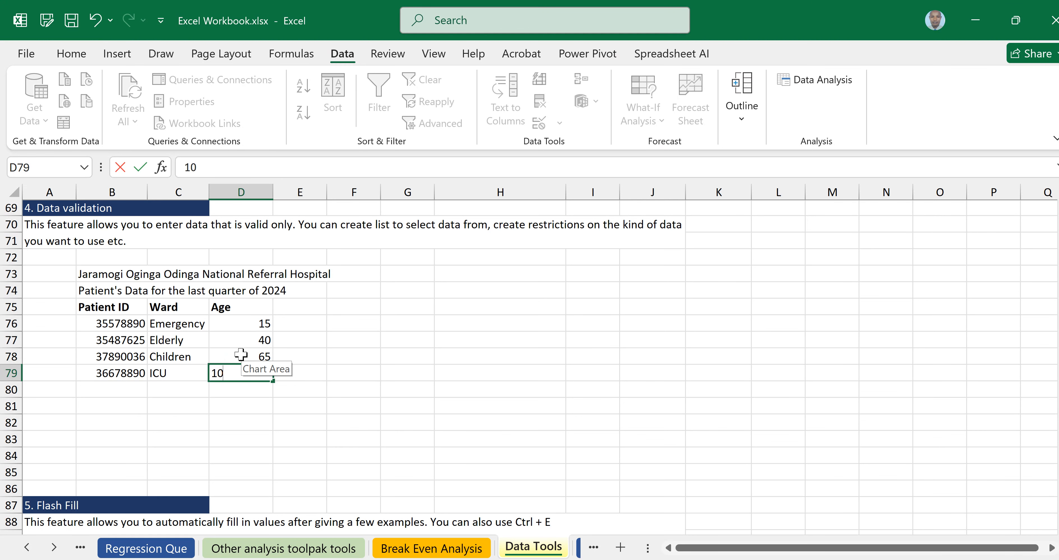
key(Return)
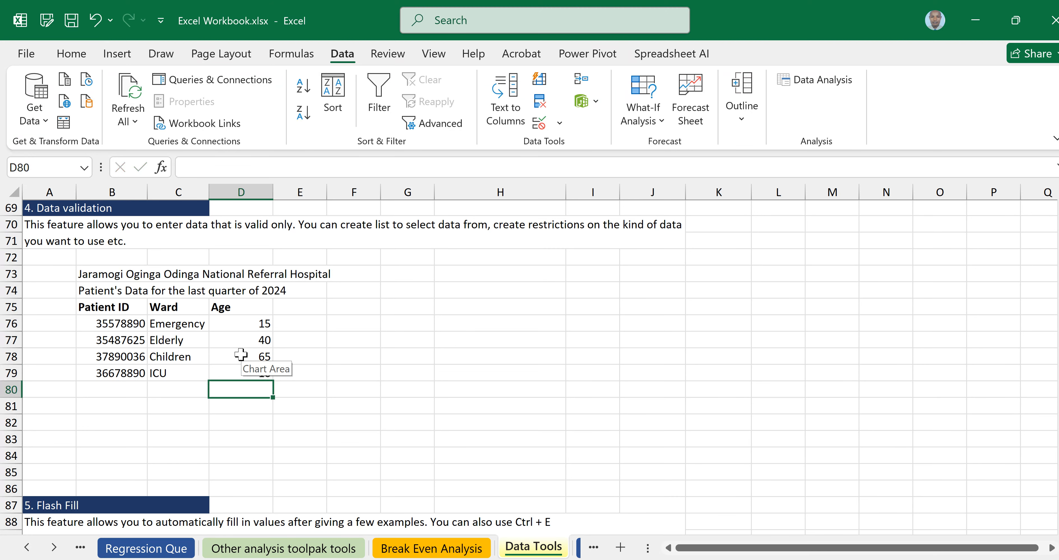
Select Age cells D79 to D84 and open Data Validation, dismissing the extend prompt.
click(515, 373)
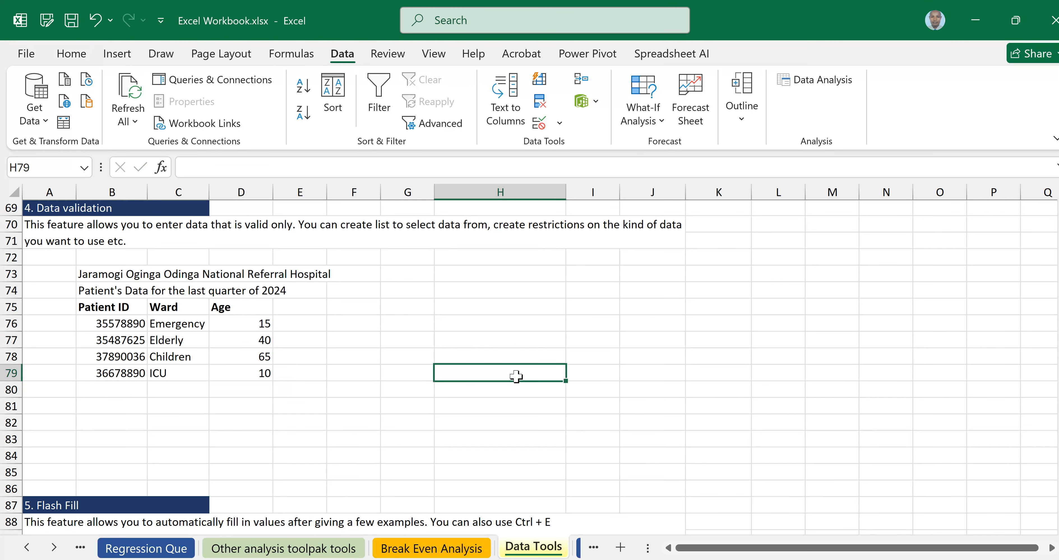
click(253, 372)
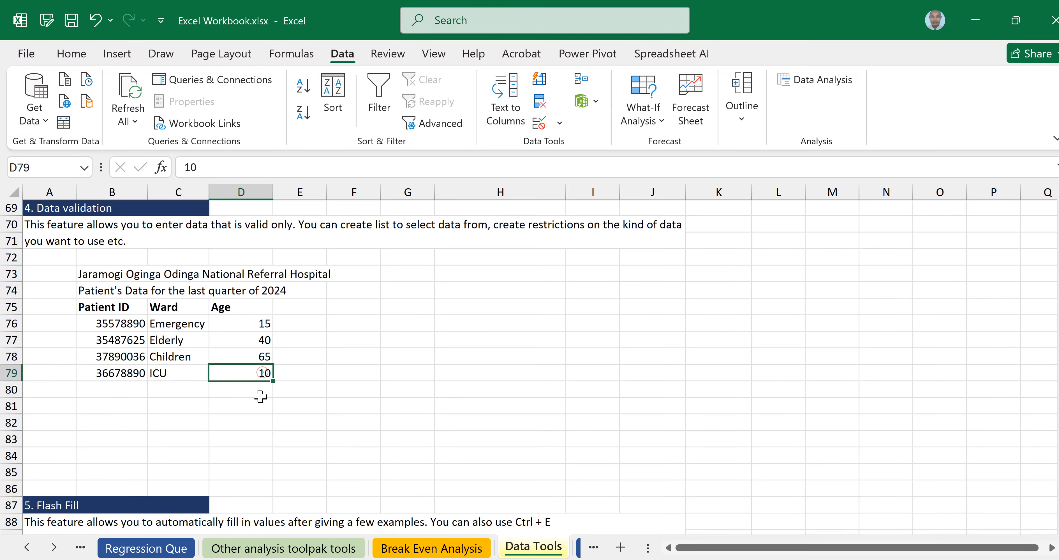
drag(262, 372, 299, 433)
click(351, 409)
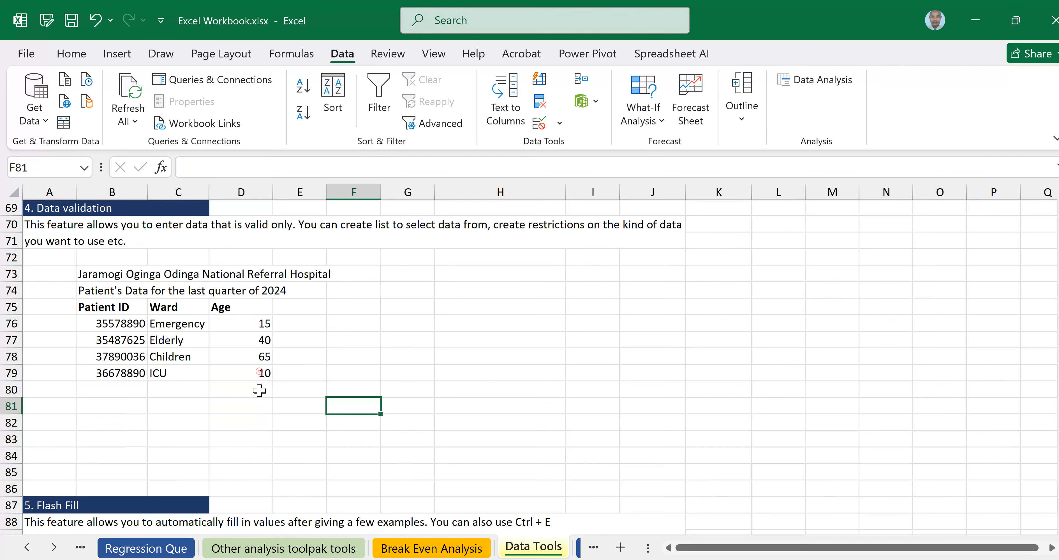
drag(259, 372, 253, 449)
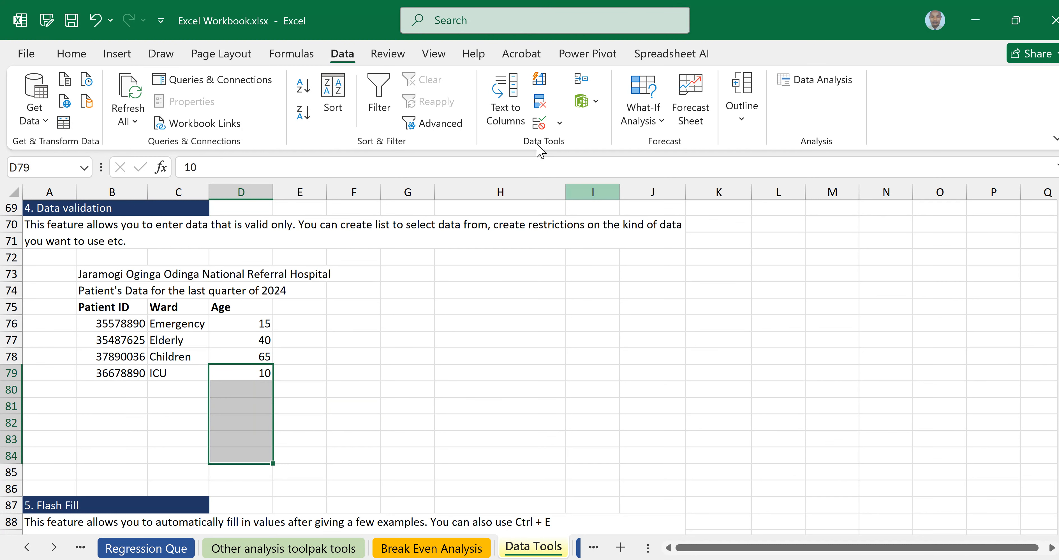
click(560, 122)
click(567, 147)
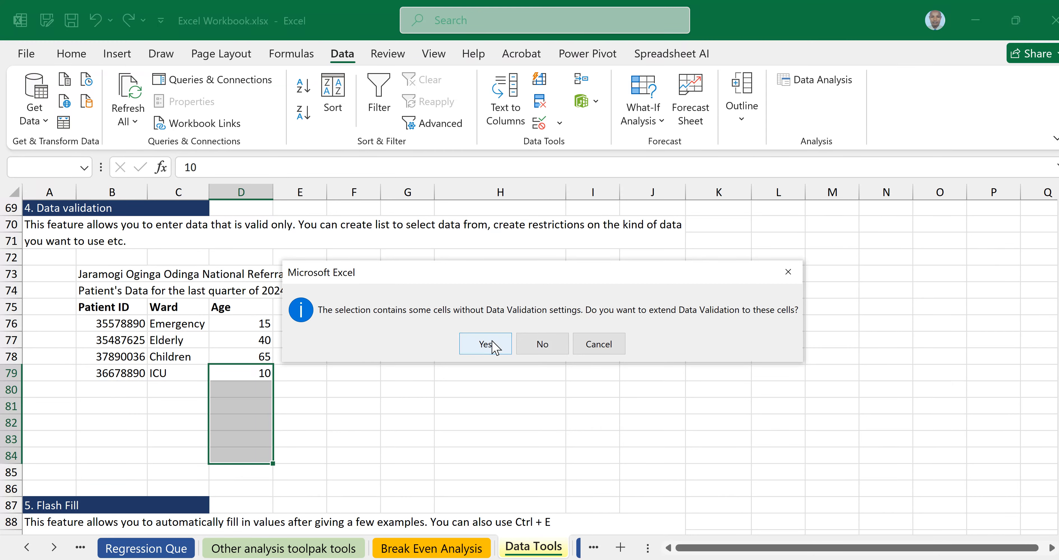
click(787, 274)
Select D76:D85, agree to extend validation to the blanks, and keep the 10–65 whole-number rule.
click(257, 321)
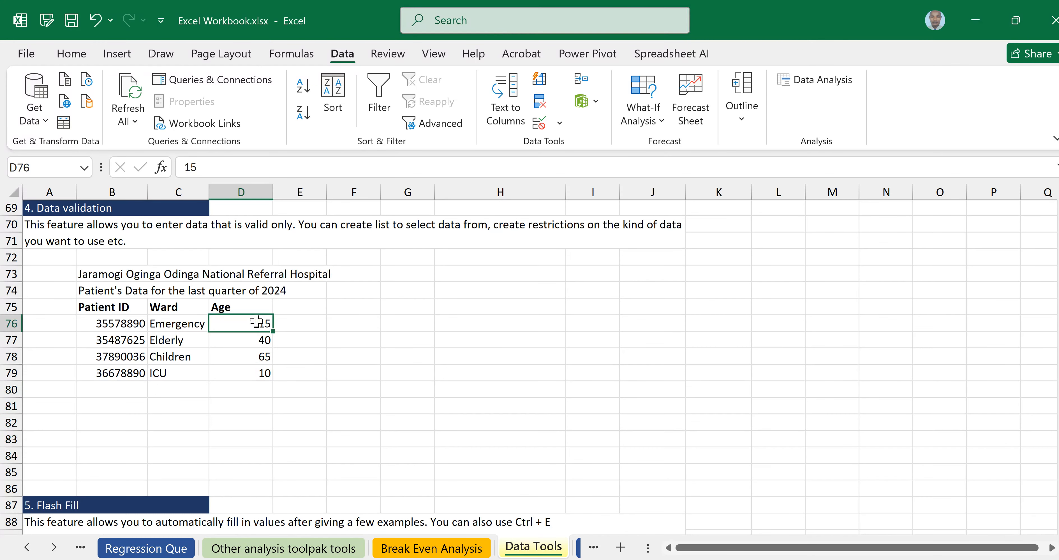
drag(256, 321, 260, 472)
click(560, 123)
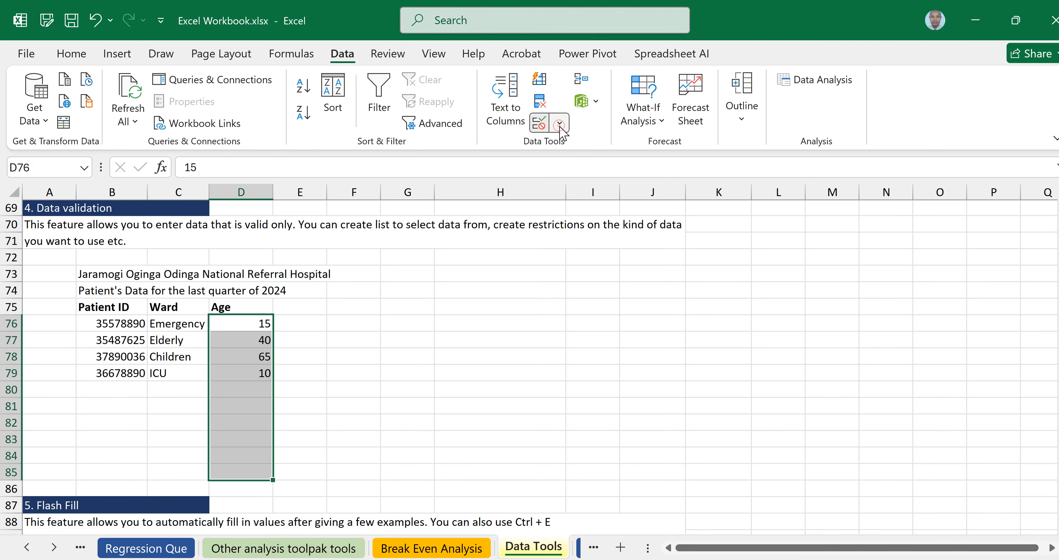
click(572, 150)
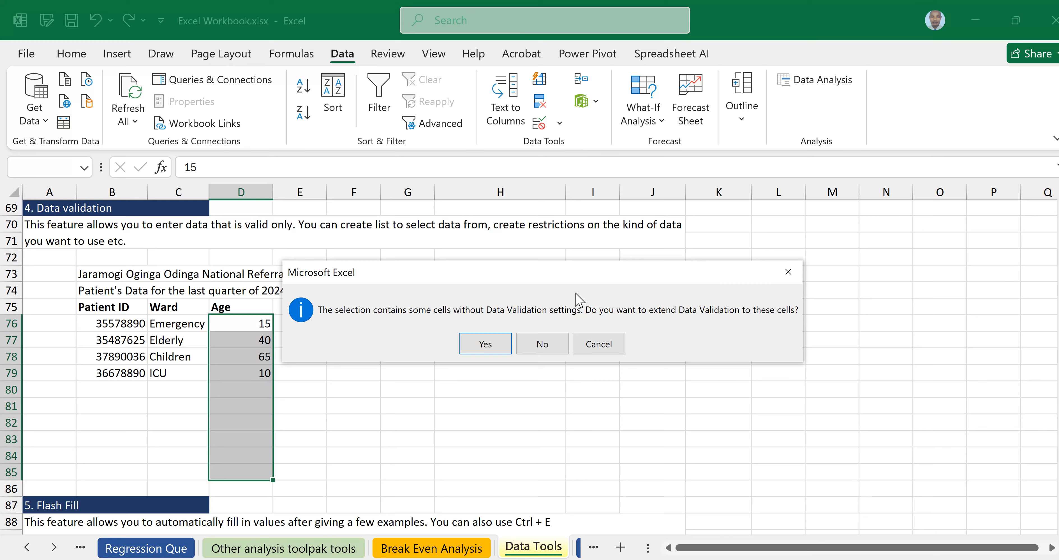
click(489, 341)
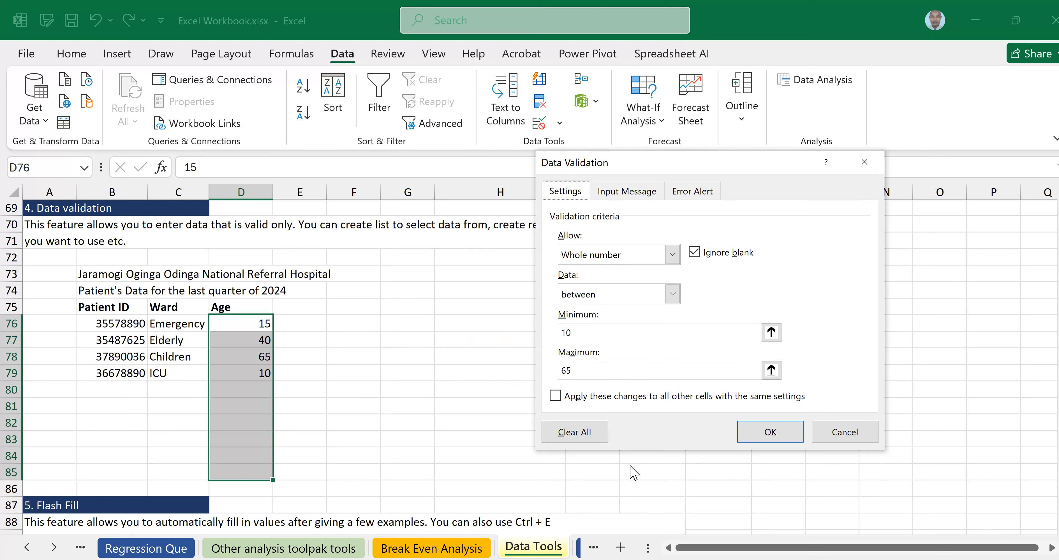
click(764, 439)
click(257, 405)
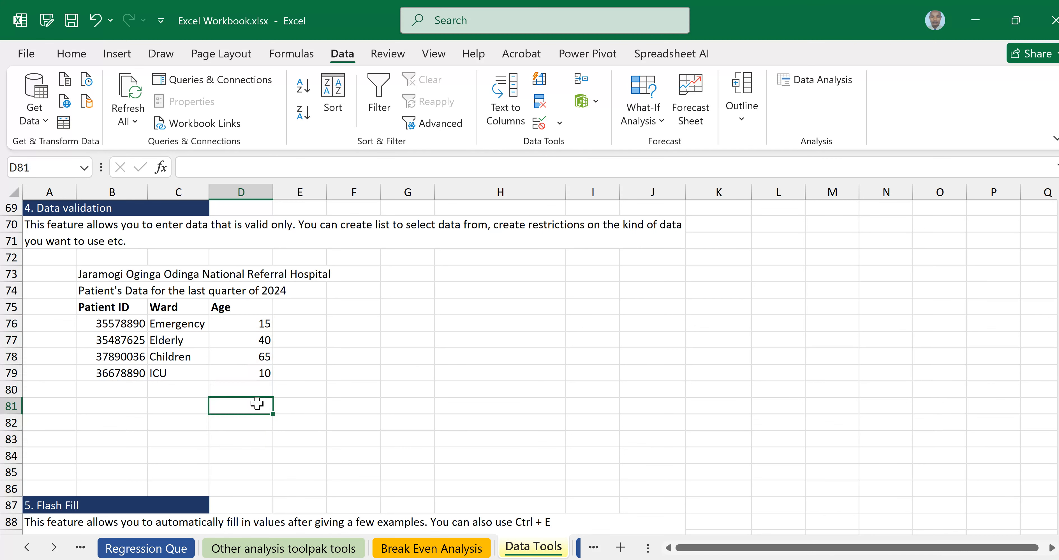
click(242, 455)
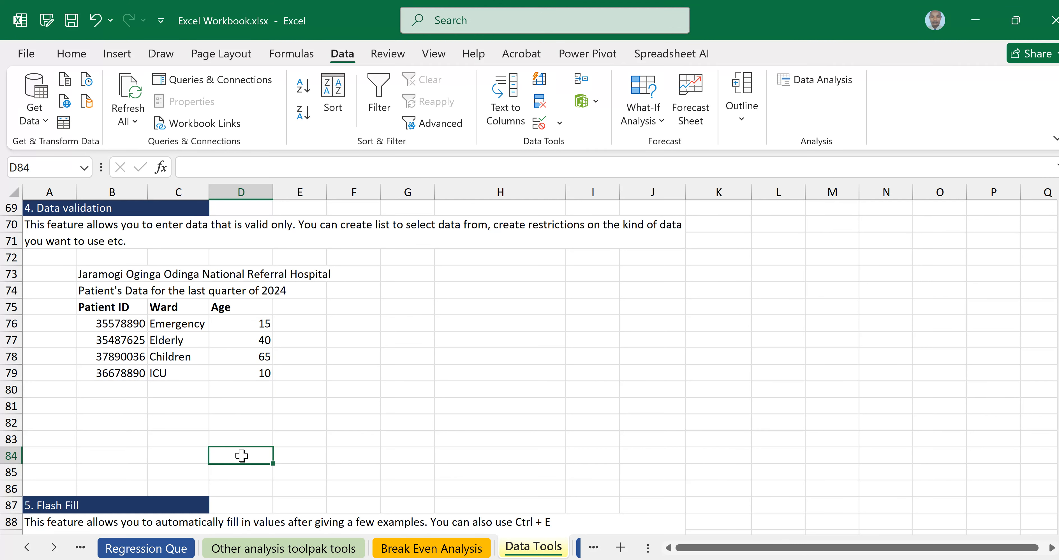
text(90)
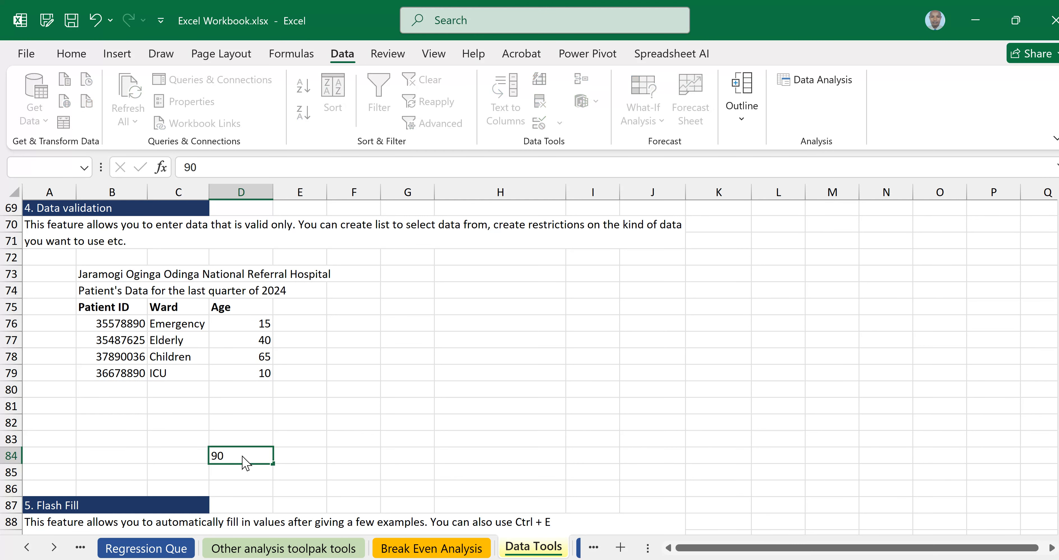
key(Return)
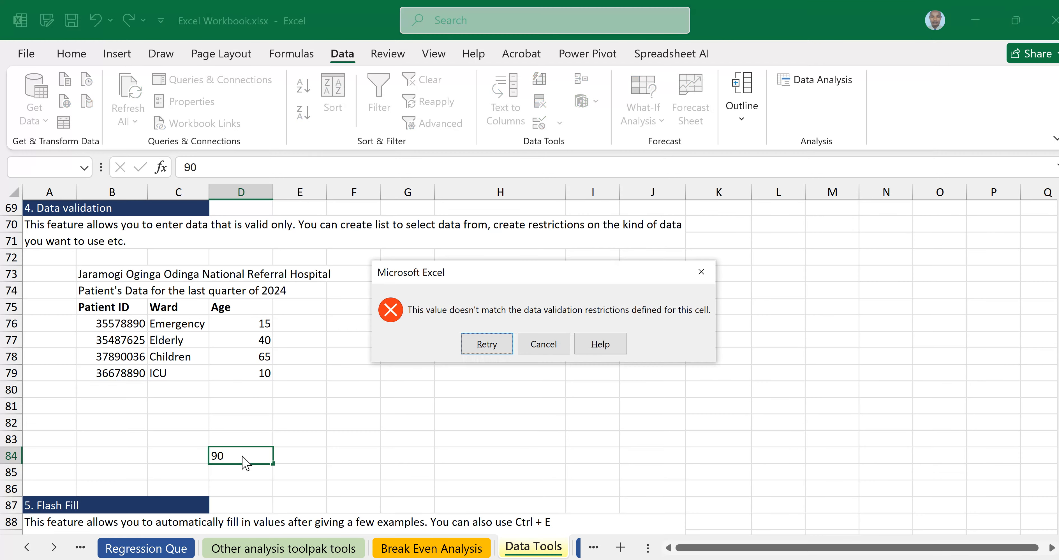
click(563, 342)
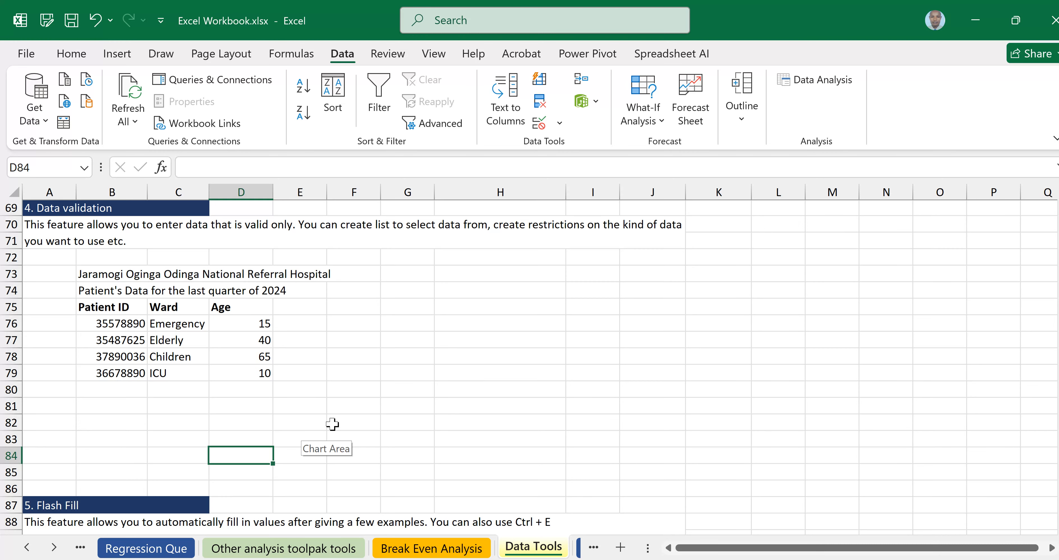
Clear the Mon–Sun abbreviations from C99:C105 with Clear Contents, leaving C99 selected.
scroll(429, 367, down, 5)
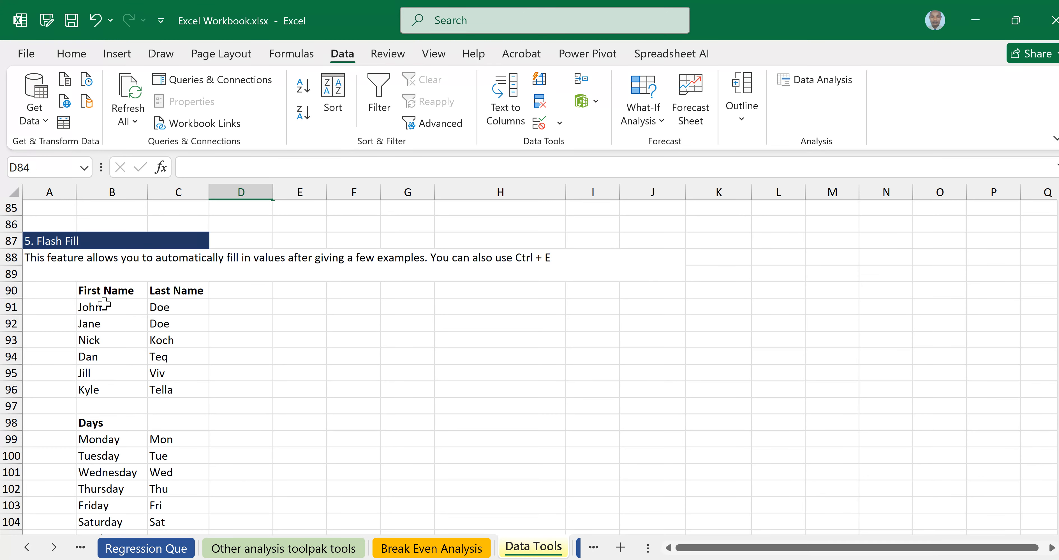
drag(140, 313, 166, 385)
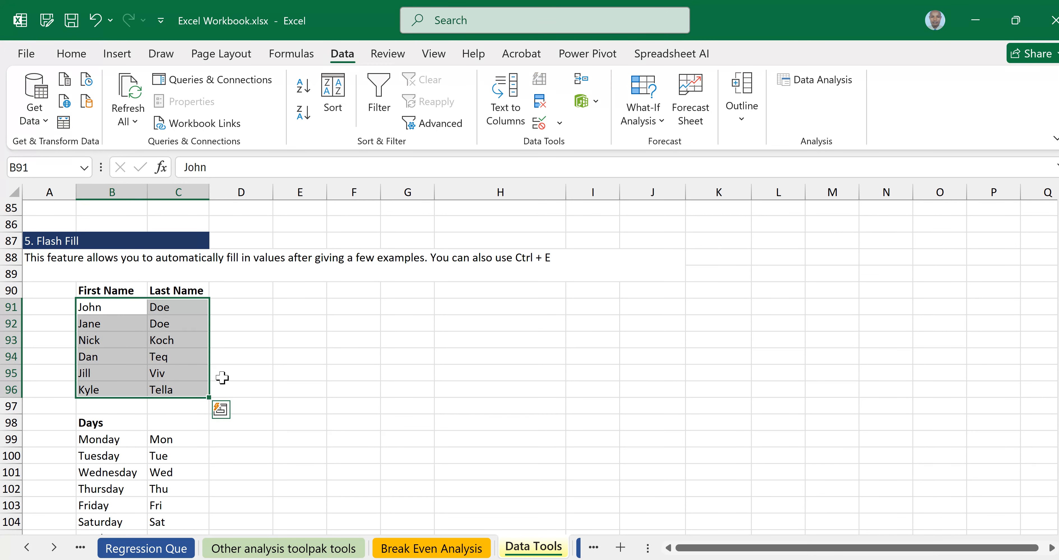
scroll(297, 350, down, 3)
click(297, 350)
click(91, 292)
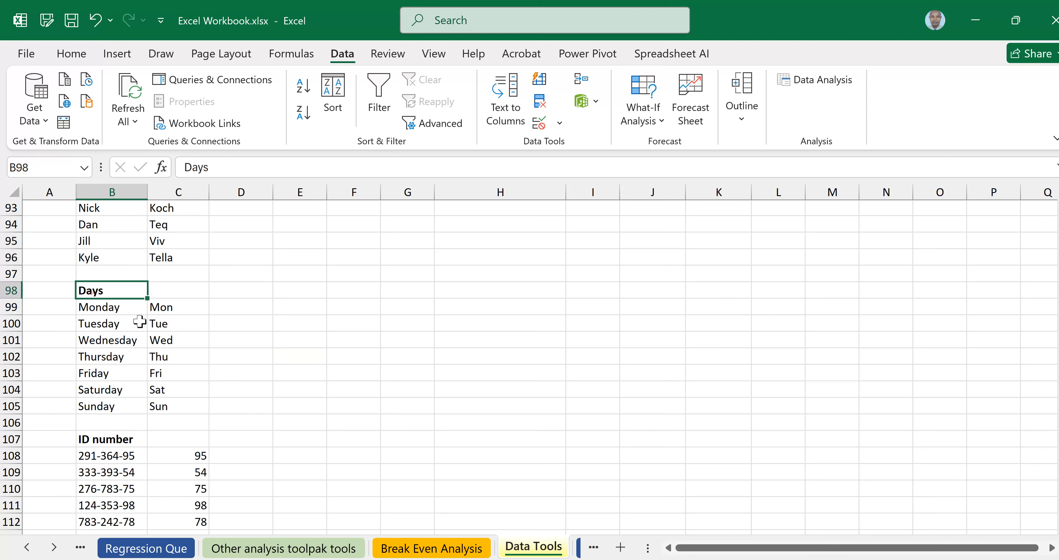
drag(136, 293, 193, 407)
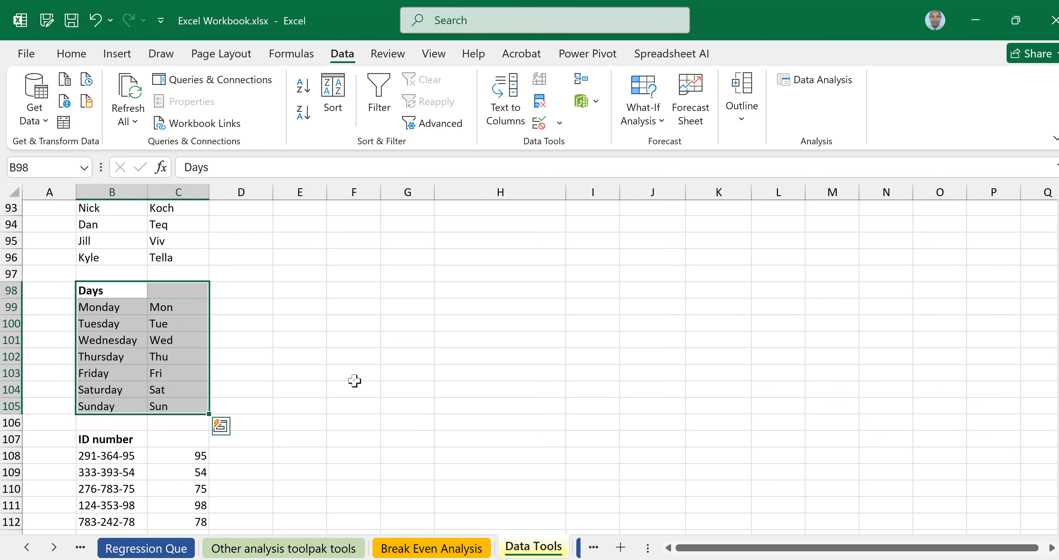
click(353, 376)
drag(177, 309, 172, 405)
right_click(168, 386)
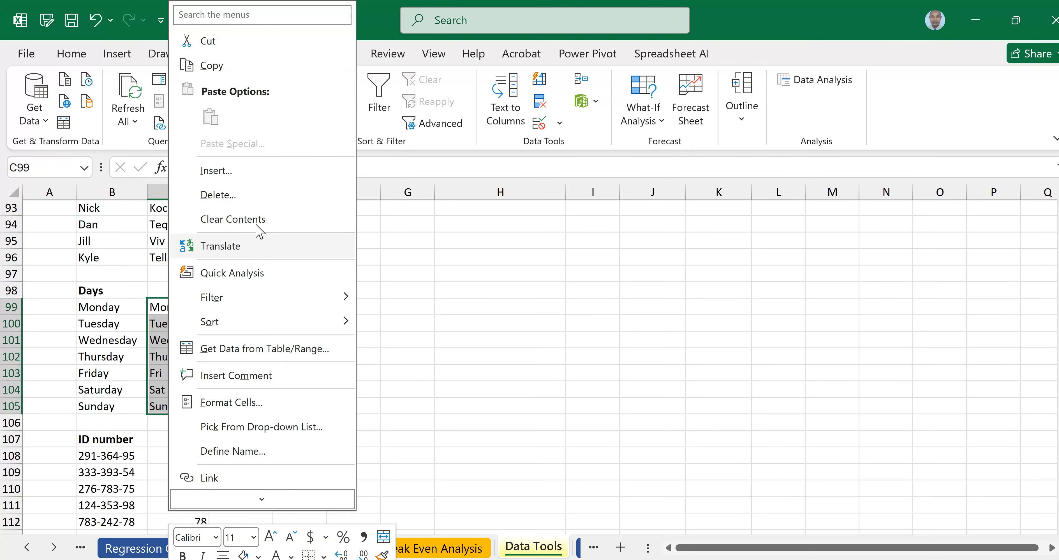
click(256, 217)
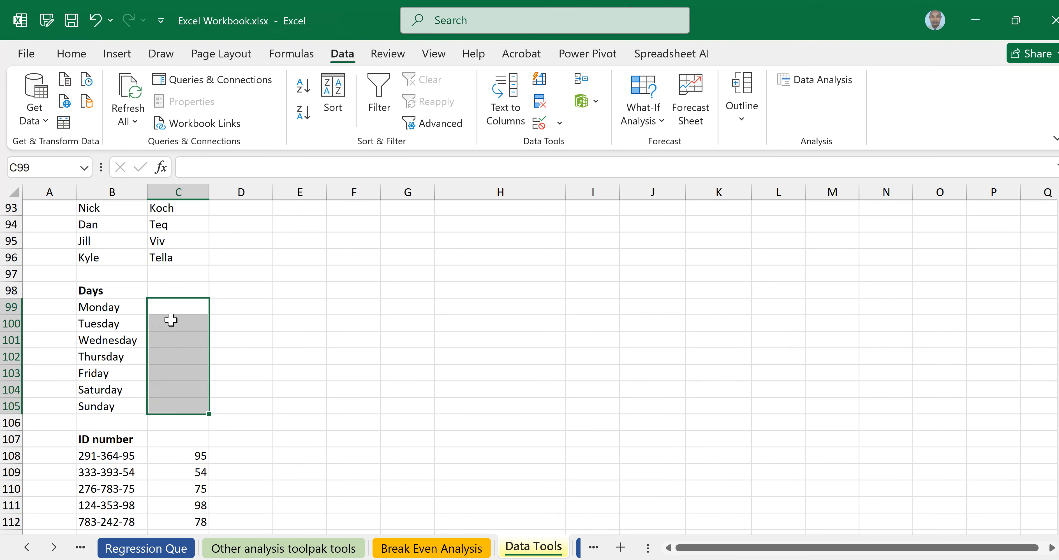
click(188, 305)
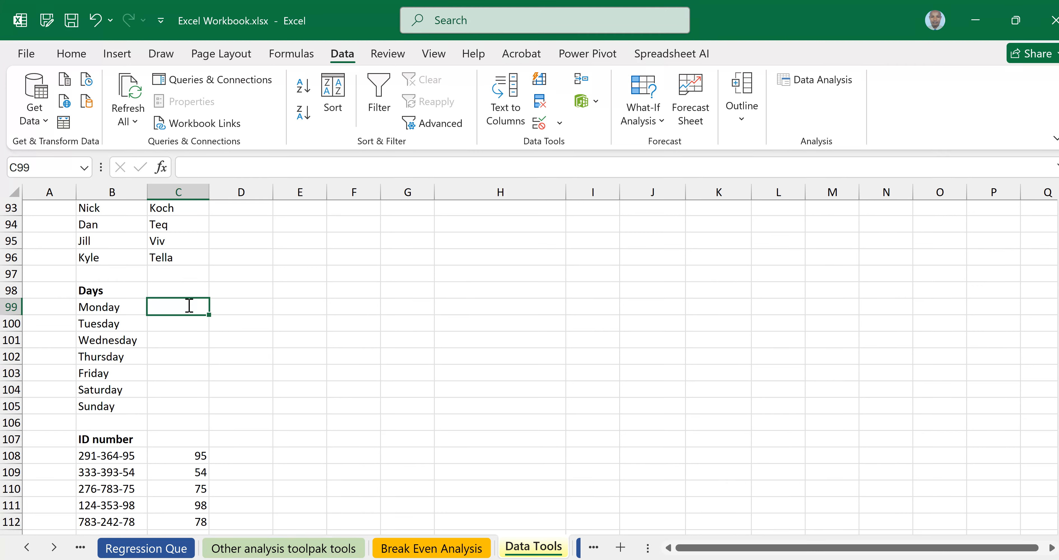
Type Mon in C99 and Flash Fill through Sun, undoing then restoring it with Ctrl+E.
text(Mon)
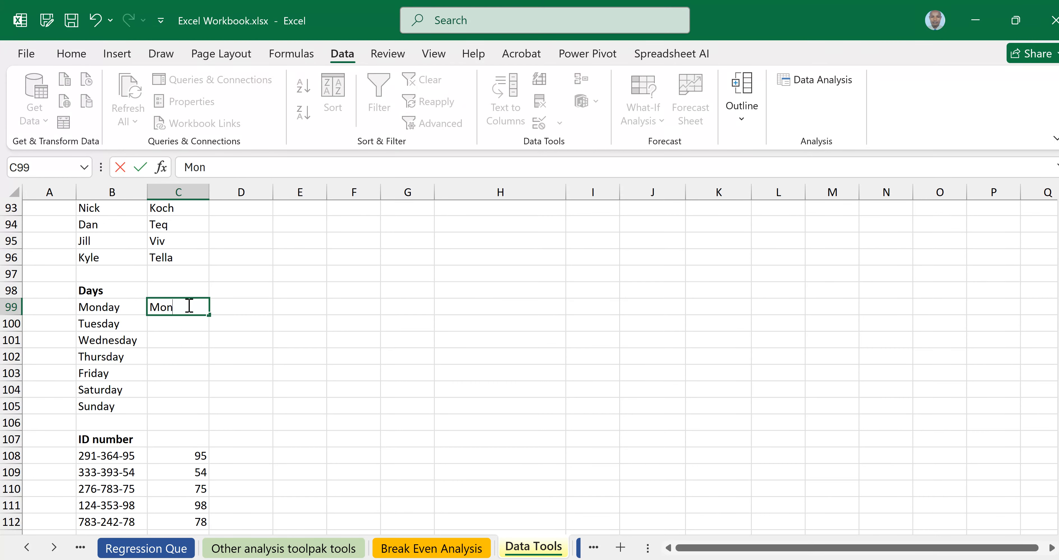
key(Return)
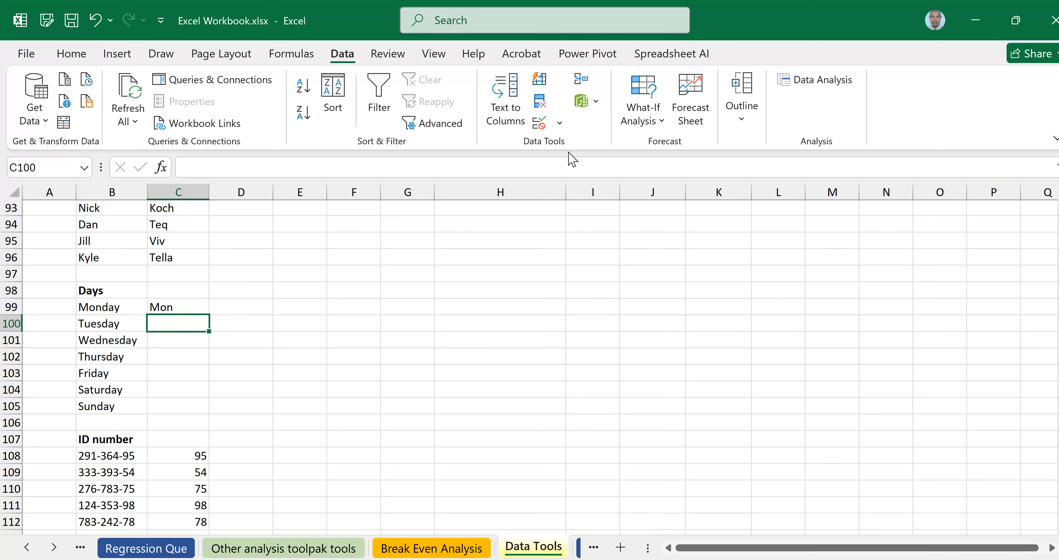
click(538, 79)
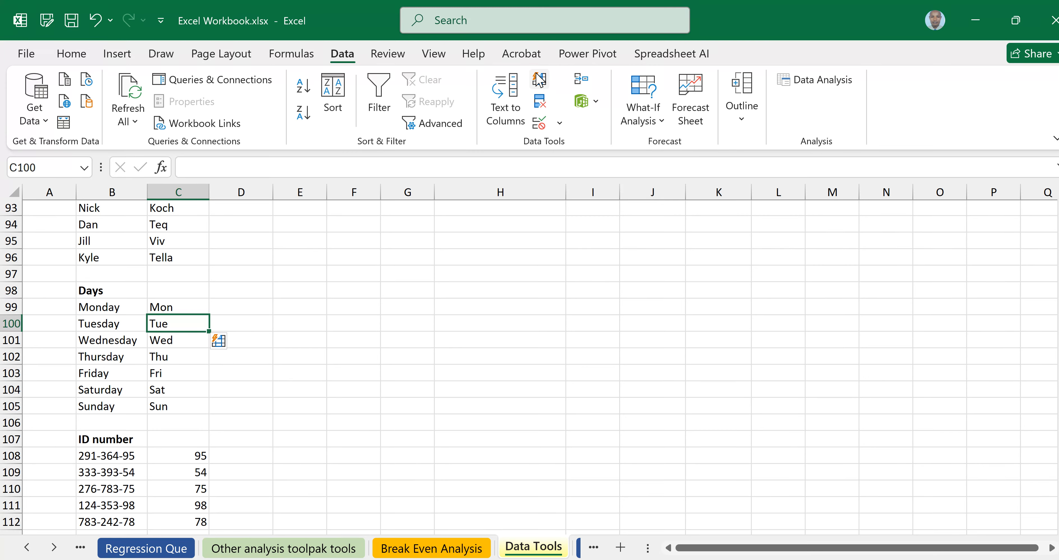
click(96, 20)
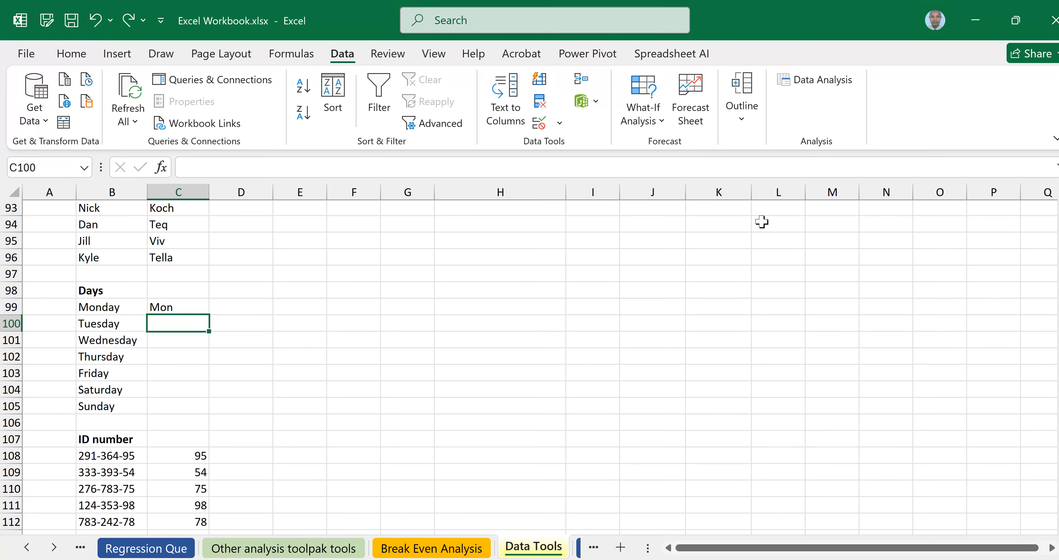
key(ctrl+e)
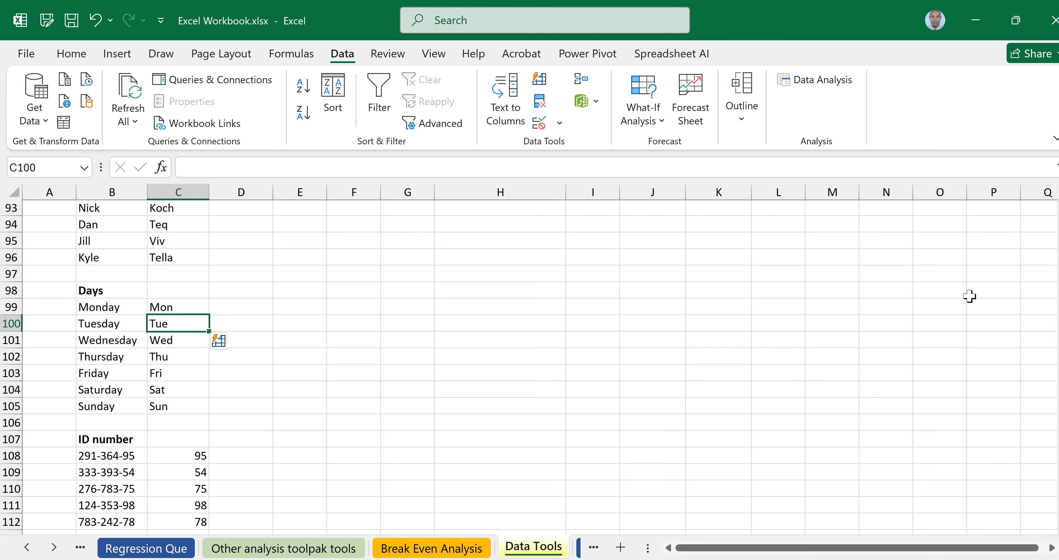
Clear the numbers in C108:C116 beside the ID list and select C108.
scroll(640, 312, down, 2)
scroll(639, 313, down, 2)
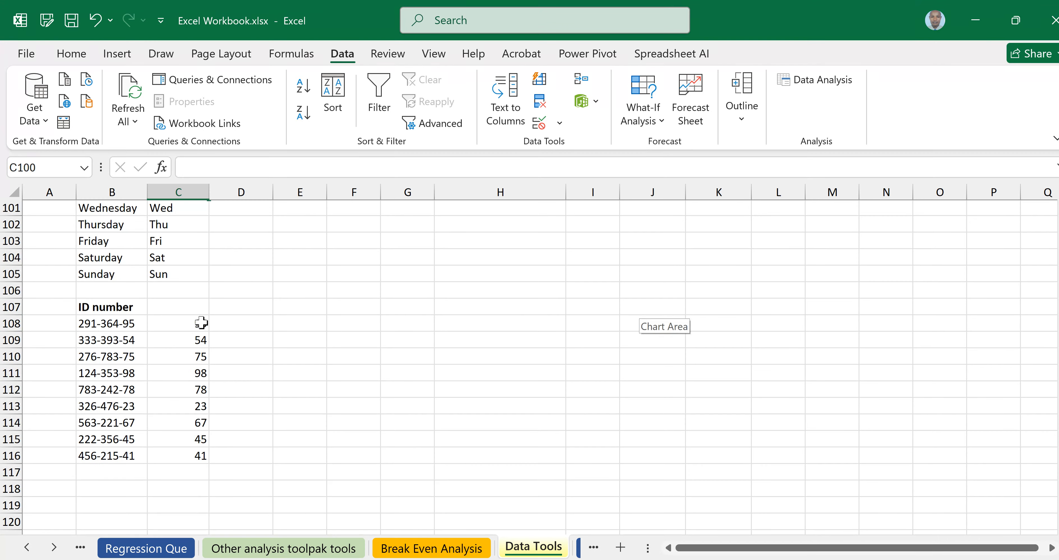
drag(205, 324, 194, 454)
right_click(195, 439)
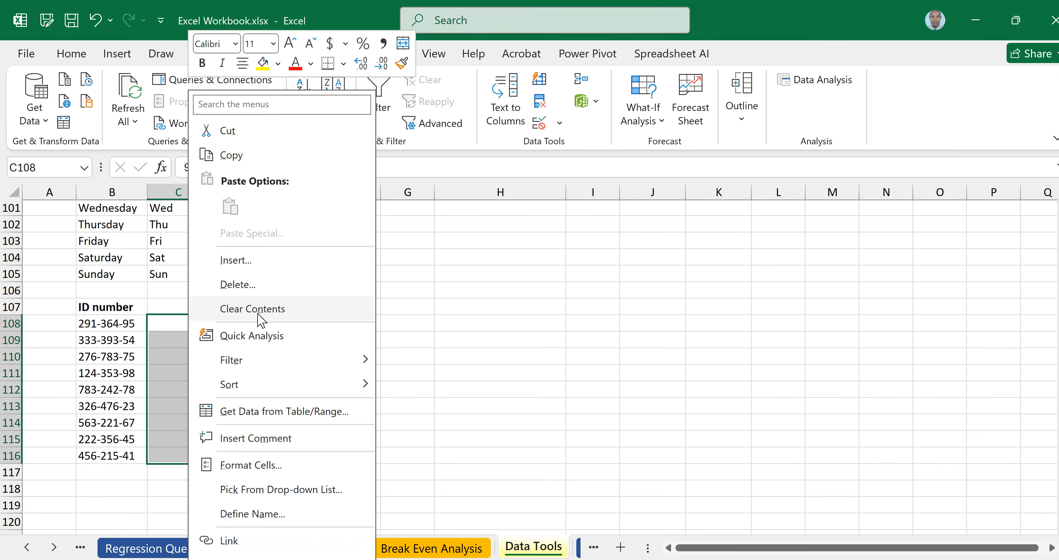
click(234, 307)
click(194, 323)
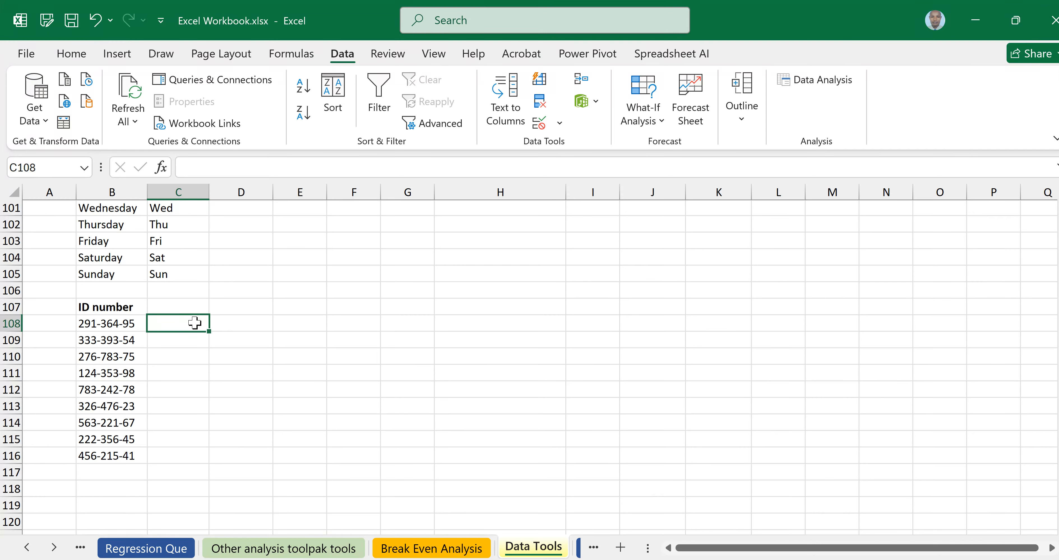
Try Flash Fill from the example 364 for each ID's middle digits, then undo it.
text(3)
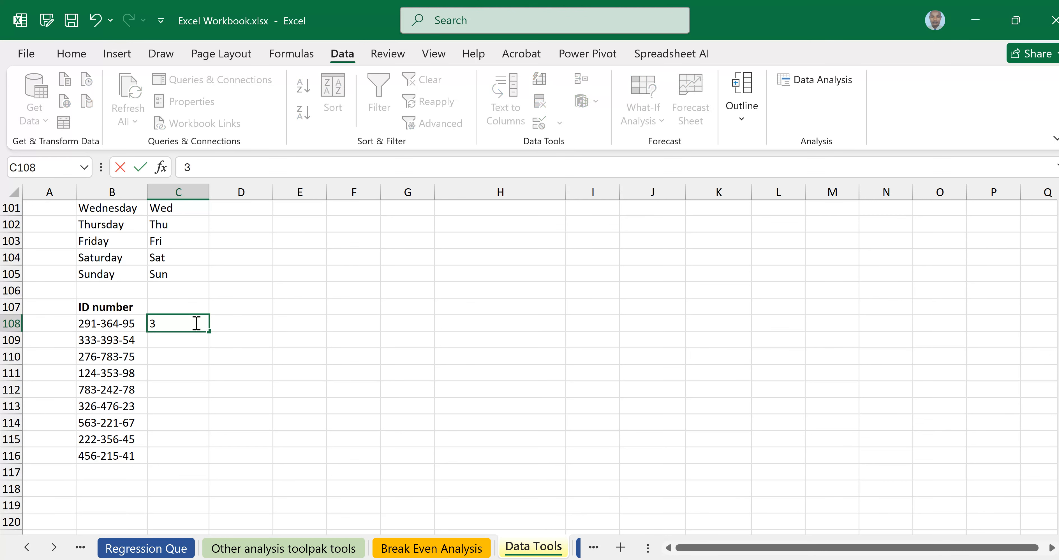
text(64)
key(Return)
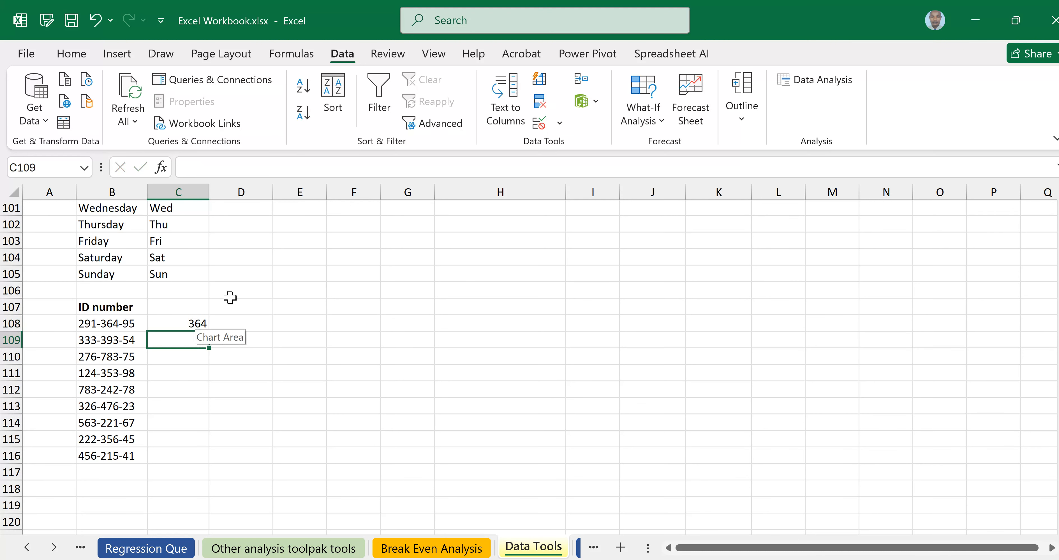
click(539, 79)
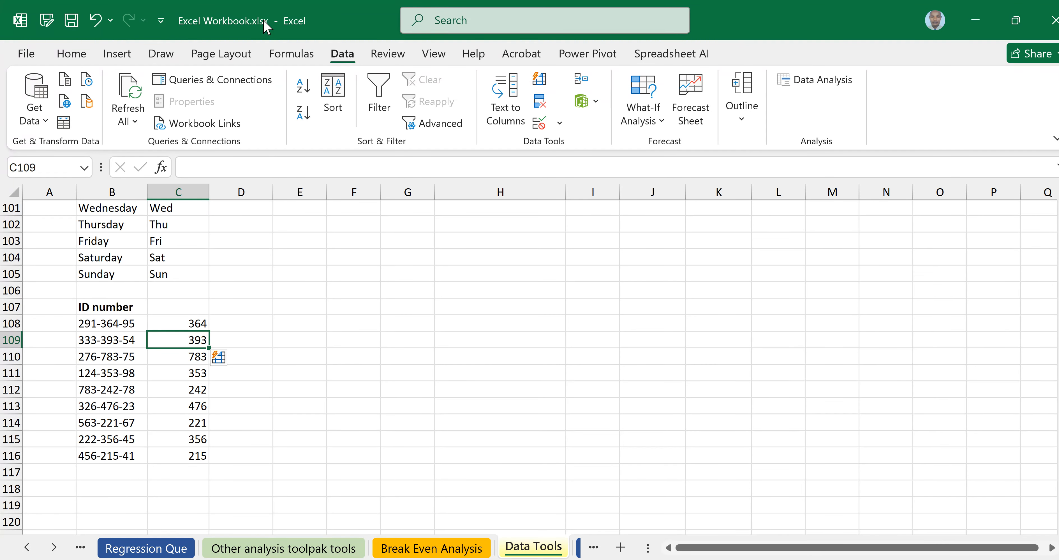
click(94, 23)
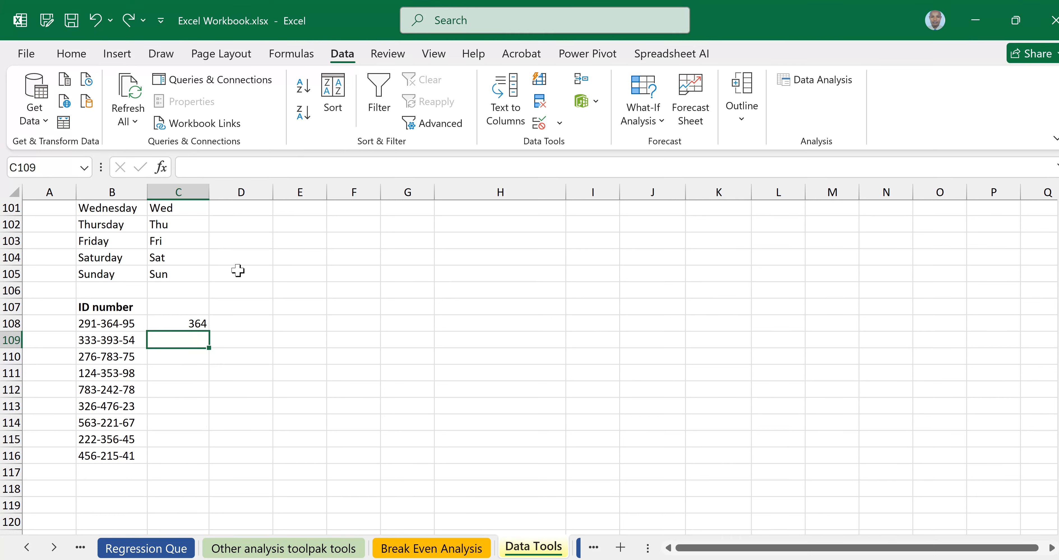
Replace the example in C108 with 95 and Flash Fill each ID's last two digits with Ctrl+E.
click(200, 320)
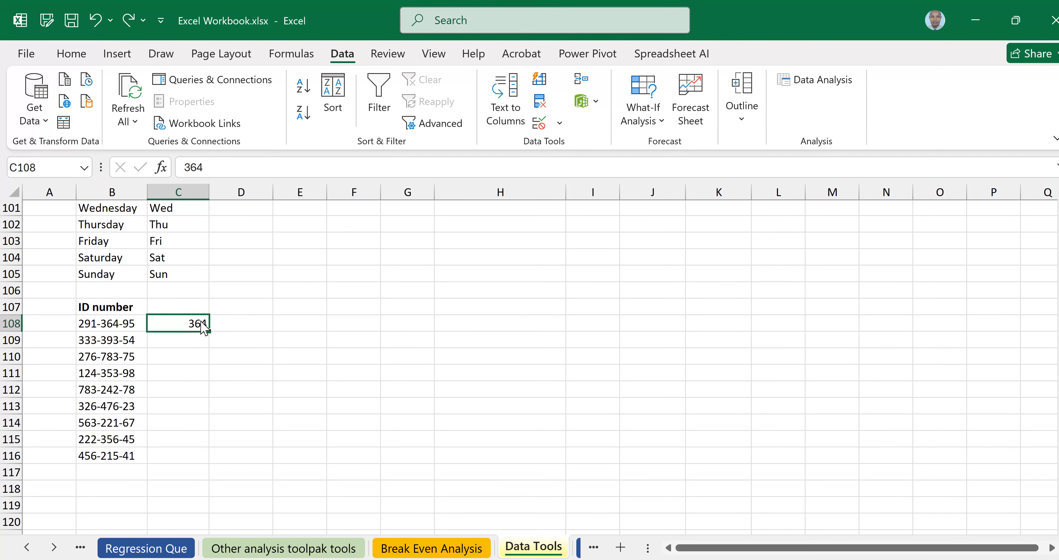
text(95)
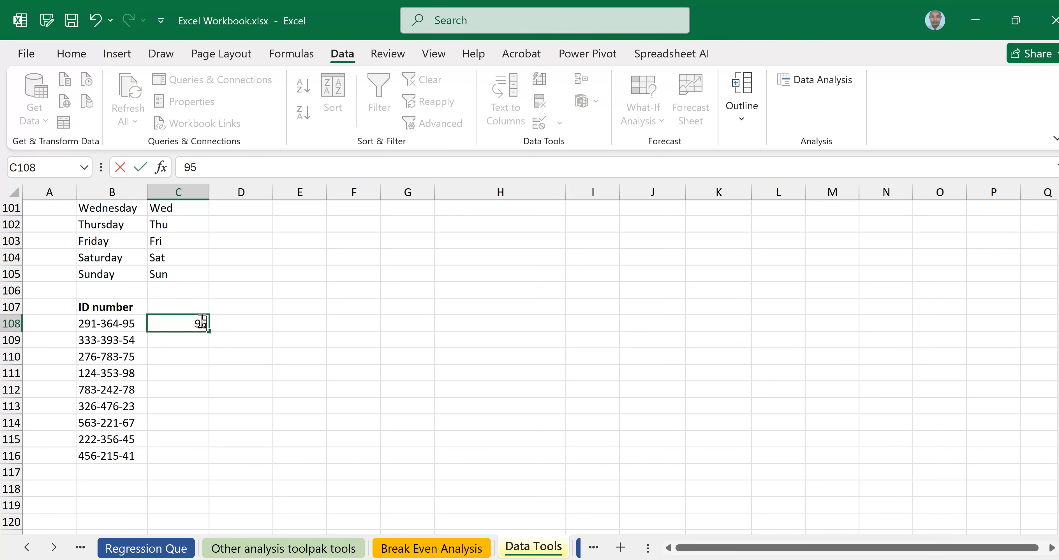
key(Return)
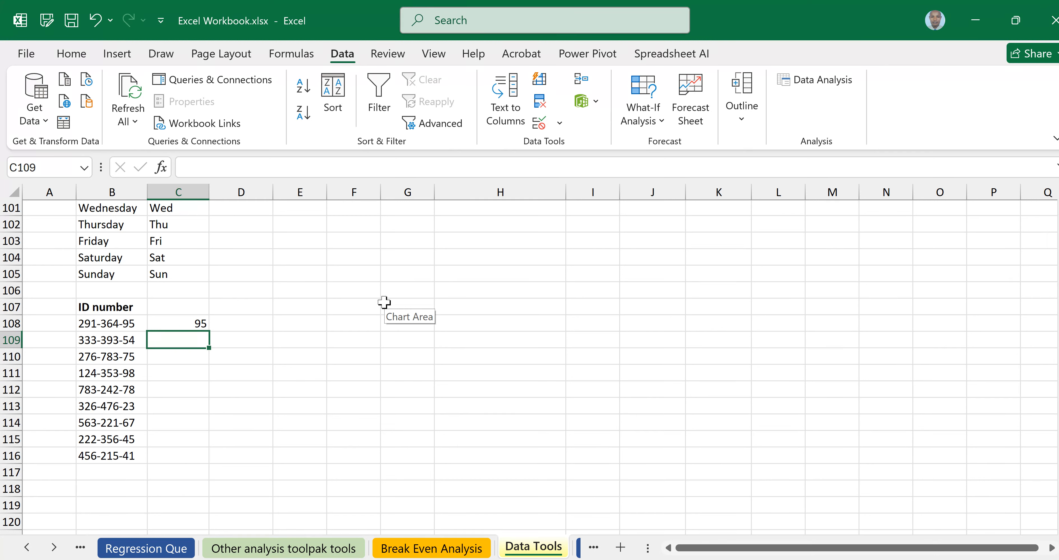
key(ctrl+e)
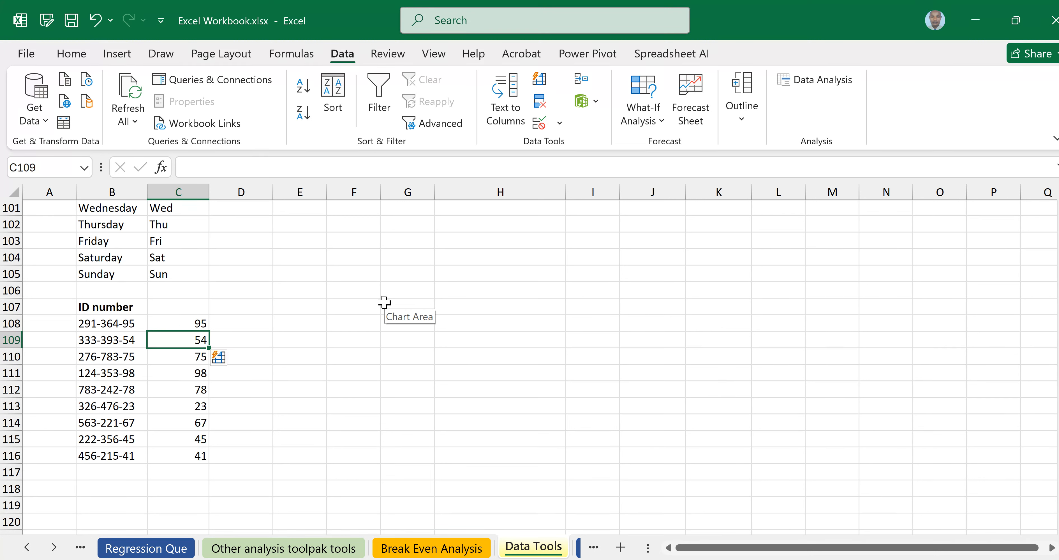